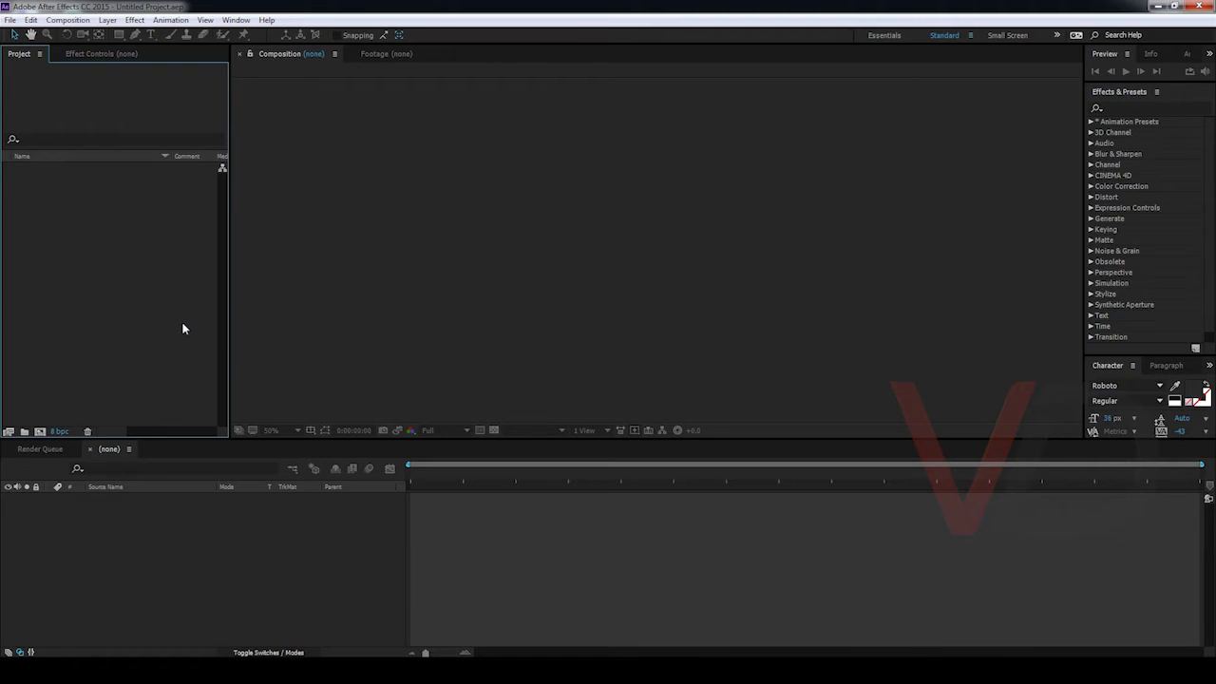
{"action": "left_click", "coordinate": [329, 158]}
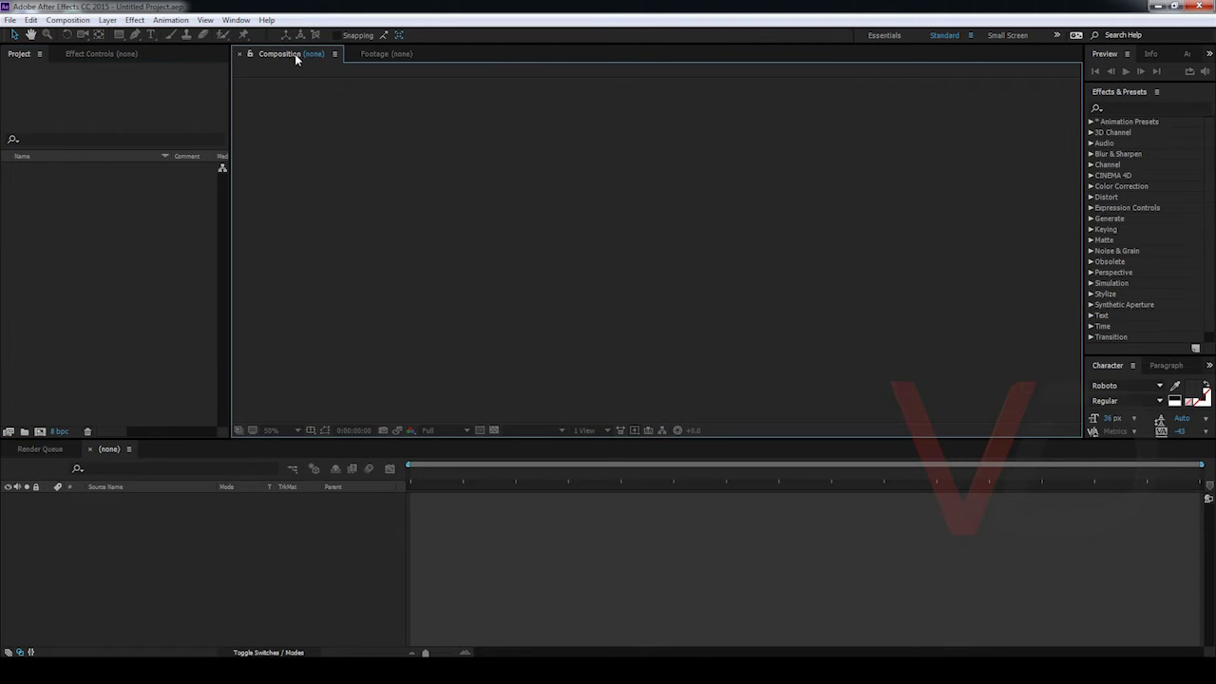
{"action": "left_click", "coordinate": [200, 264]}
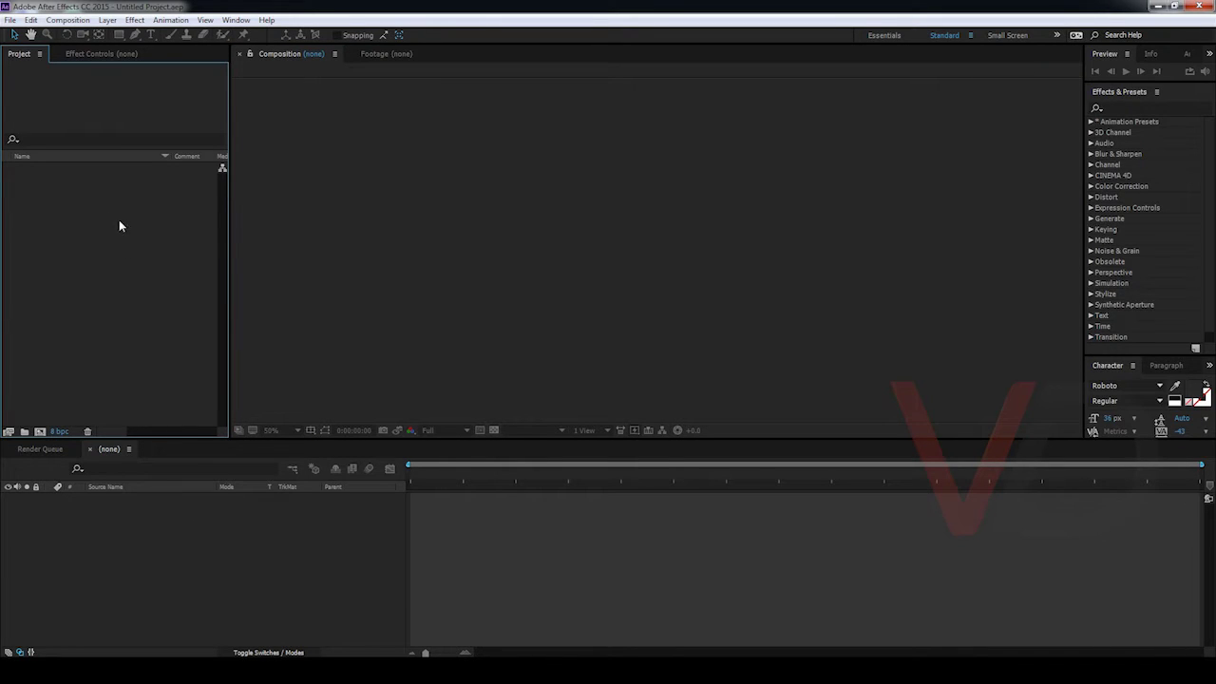
{"action": "left_click", "coordinate": [9, 19]}
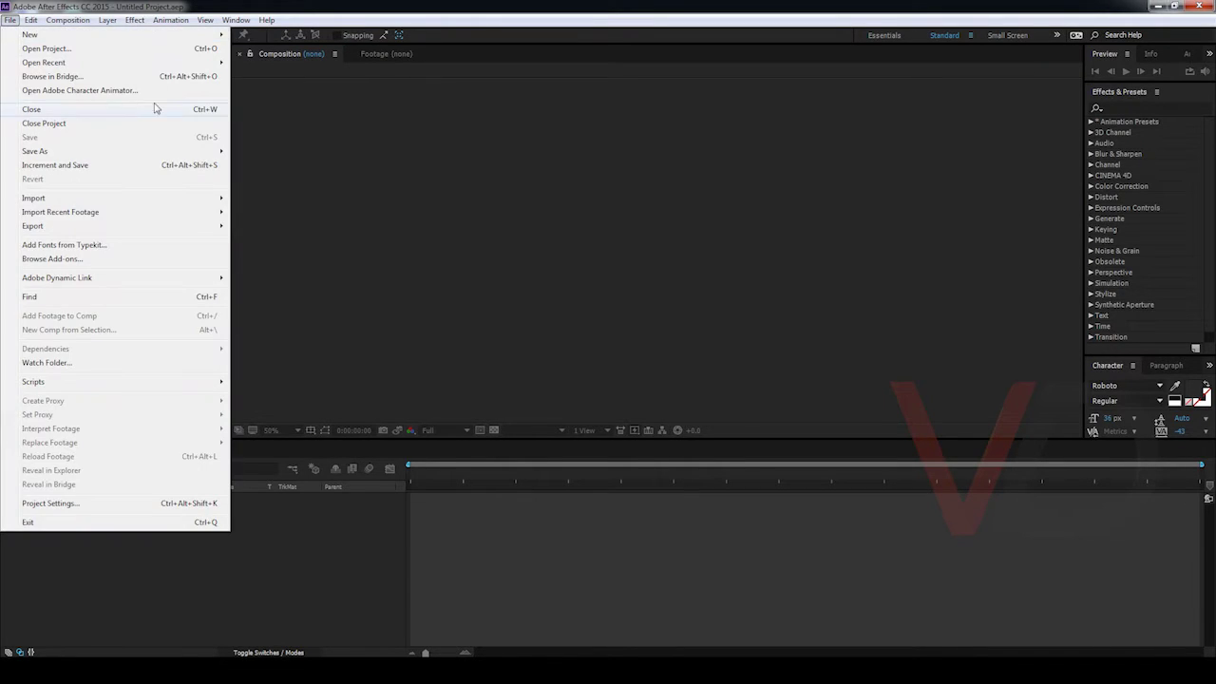
{"action": "mouse_move", "coordinate": [142, 228]}
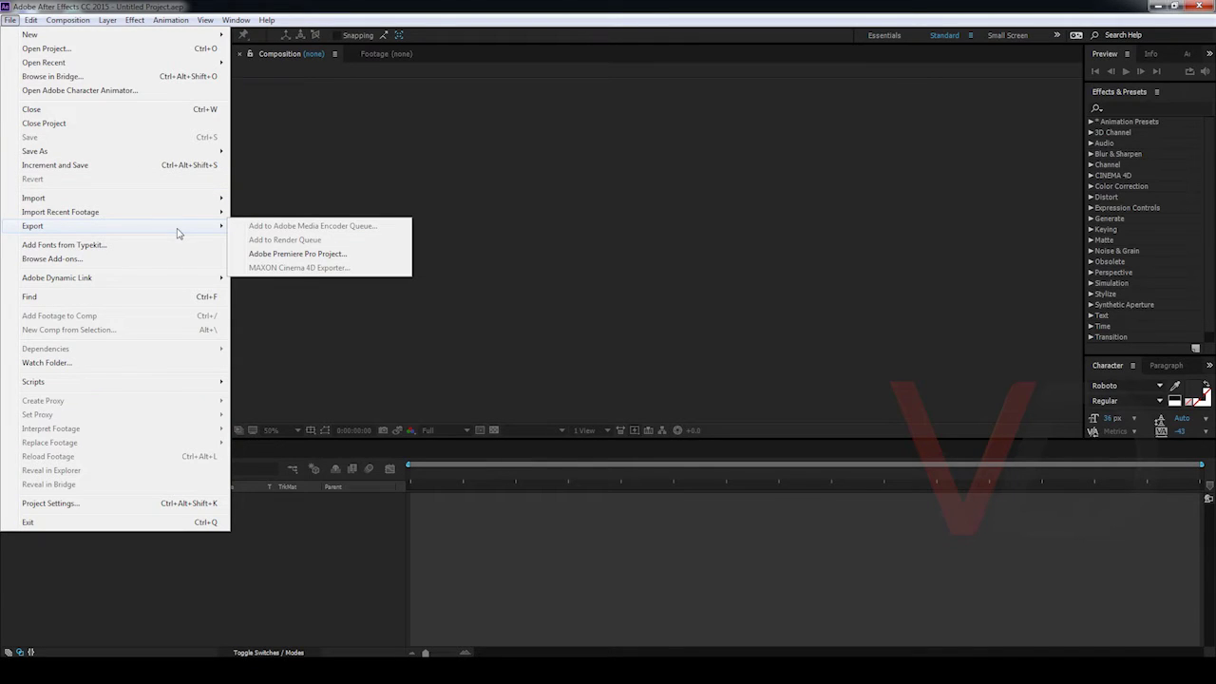
{"action": "mouse_move", "coordinate": [171, 199]}
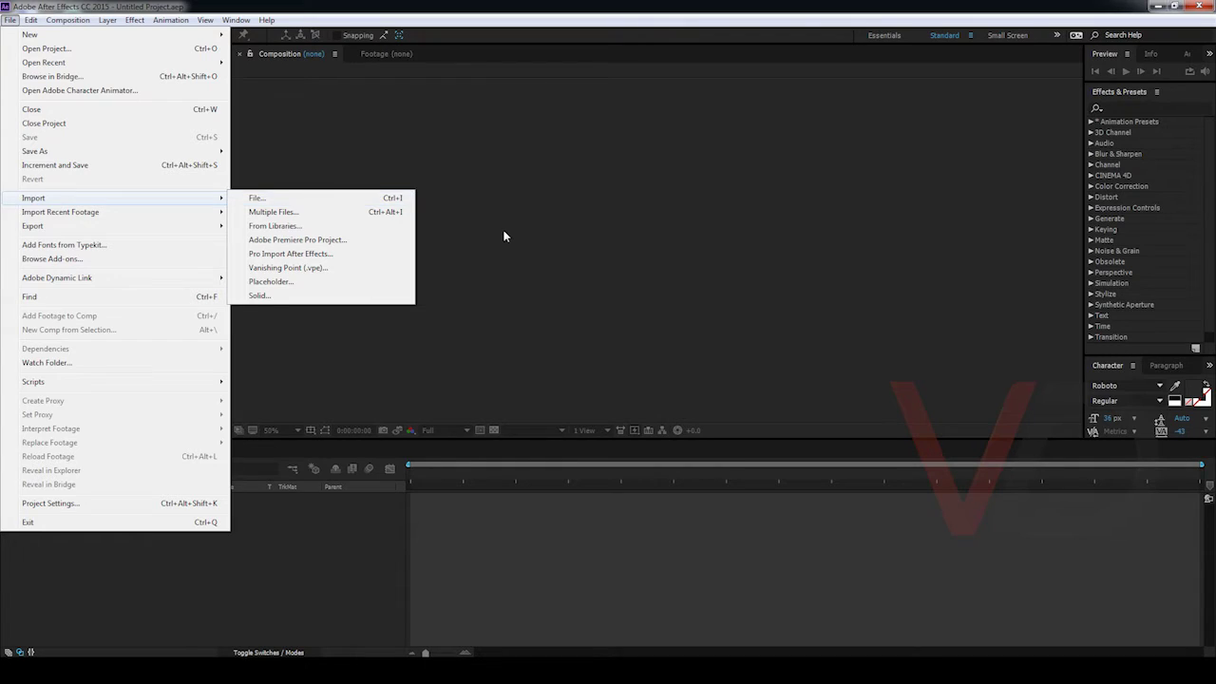
{"action": "left_click", "coordinate": [454, 240]}
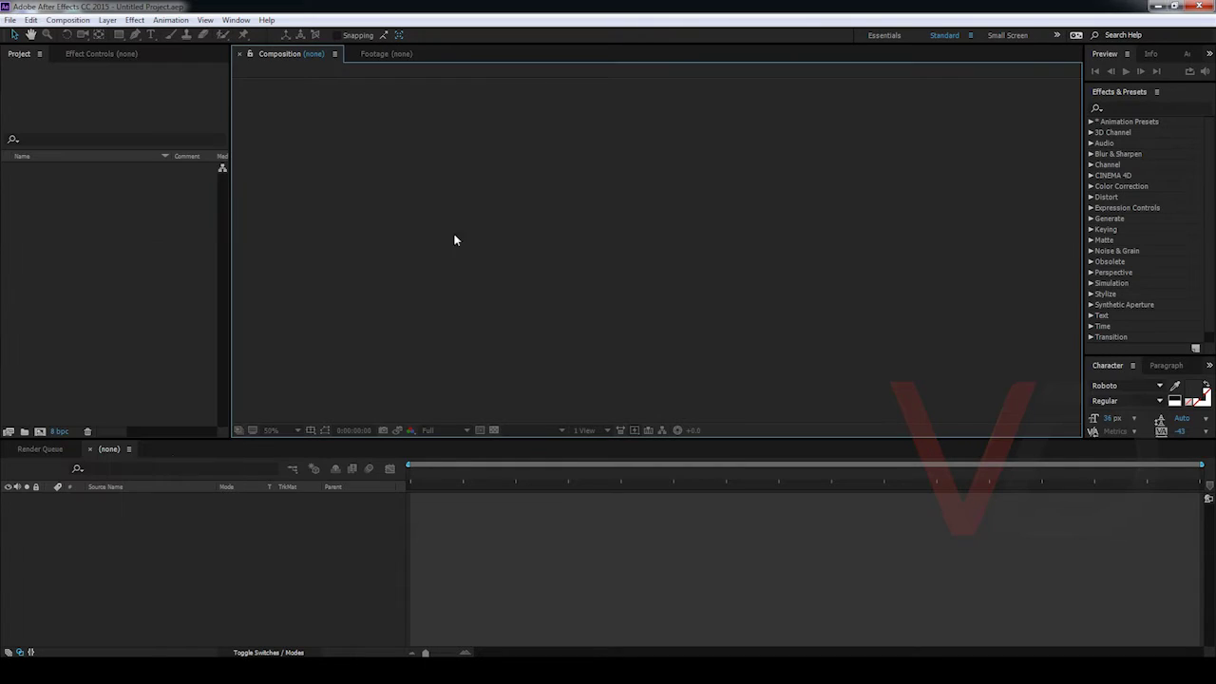
{"action": "right_click", "coordinate": [132, 235]}
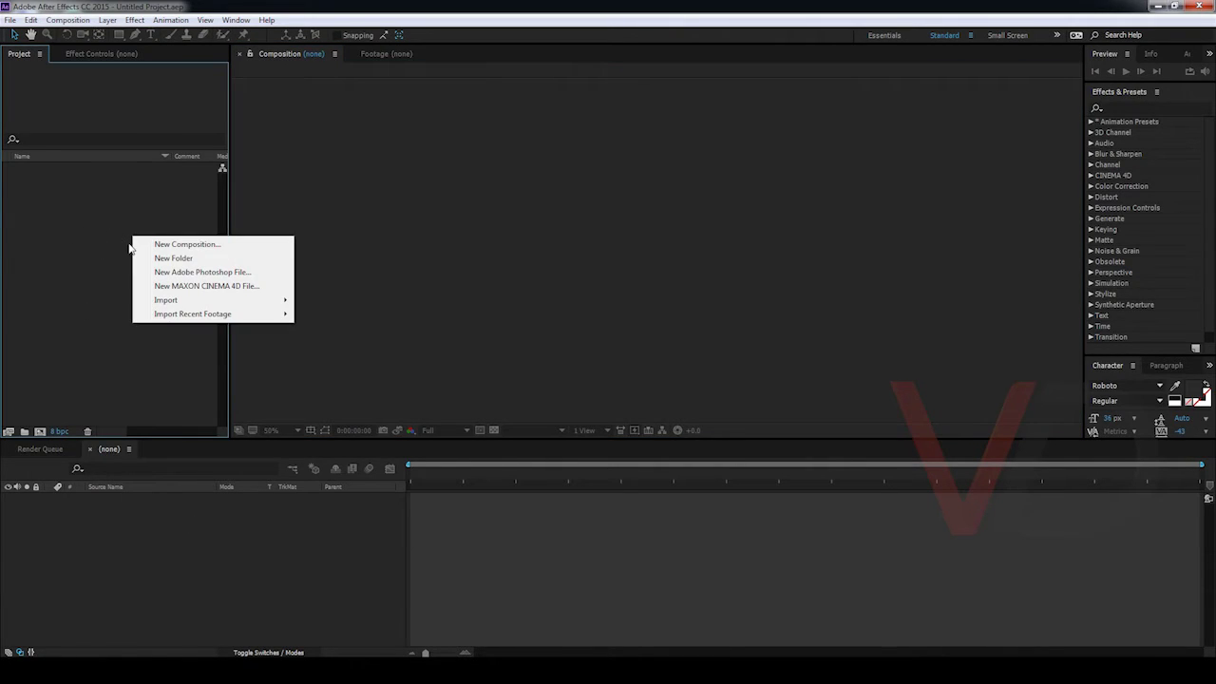
{"action": "mouse_move", "coordinate": [285, 300]}
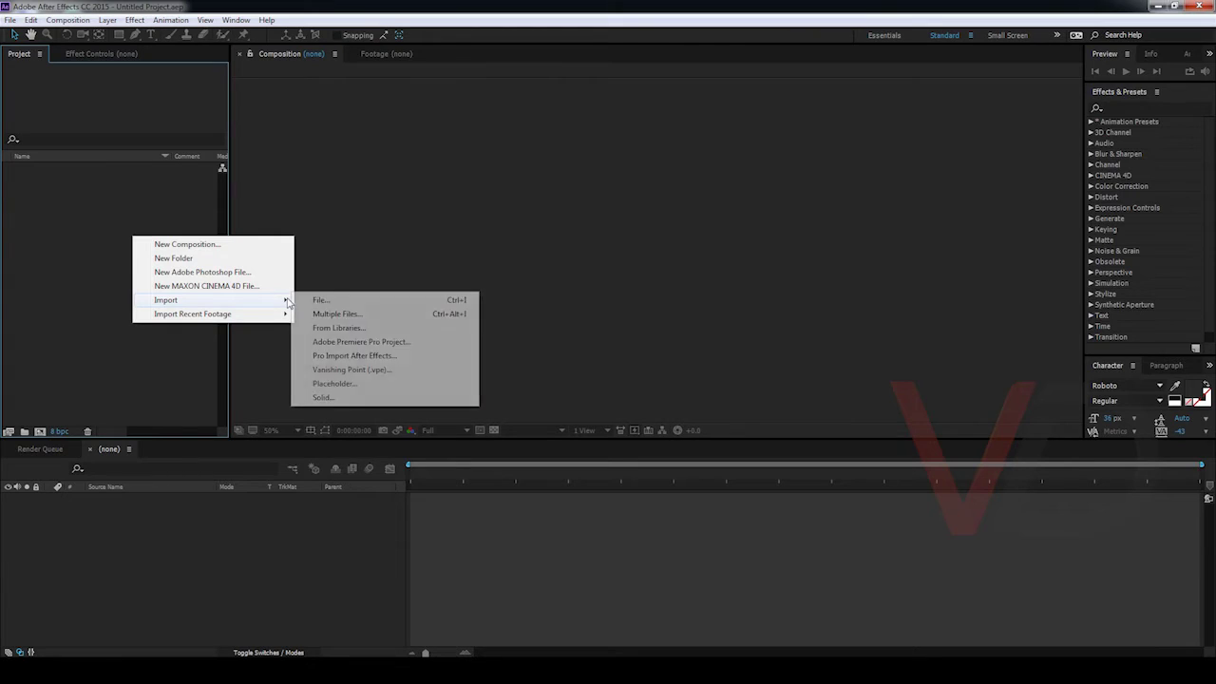
{"action": "left_click", "coordinate": [355, 303]}
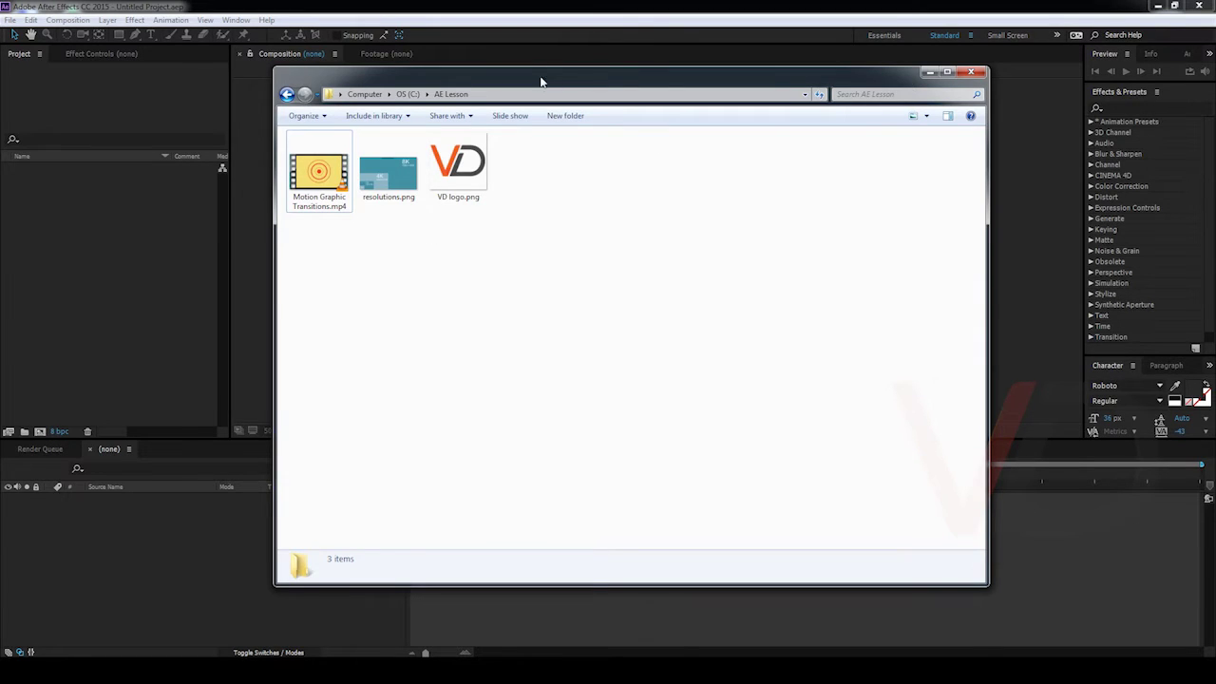
Step: Import VD logo.png, resolutions.png and Motion Graphic Transitions.mp4 from the AE Lesson folder into the project
{"action": "left_click_drag", "start_coordinate": [543, 81], "coordinate": [645, 81]}
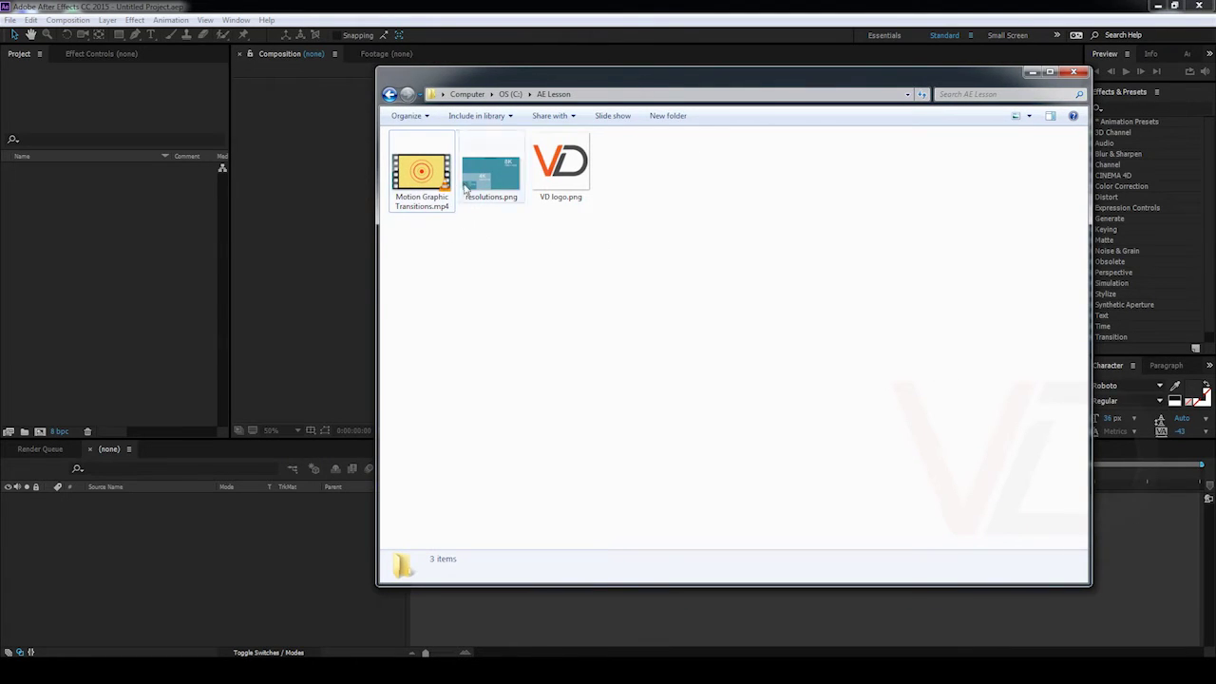
{"action": "left_click_drag", "start_coordinate": [594, 257], "coordinate": [166, 257]}
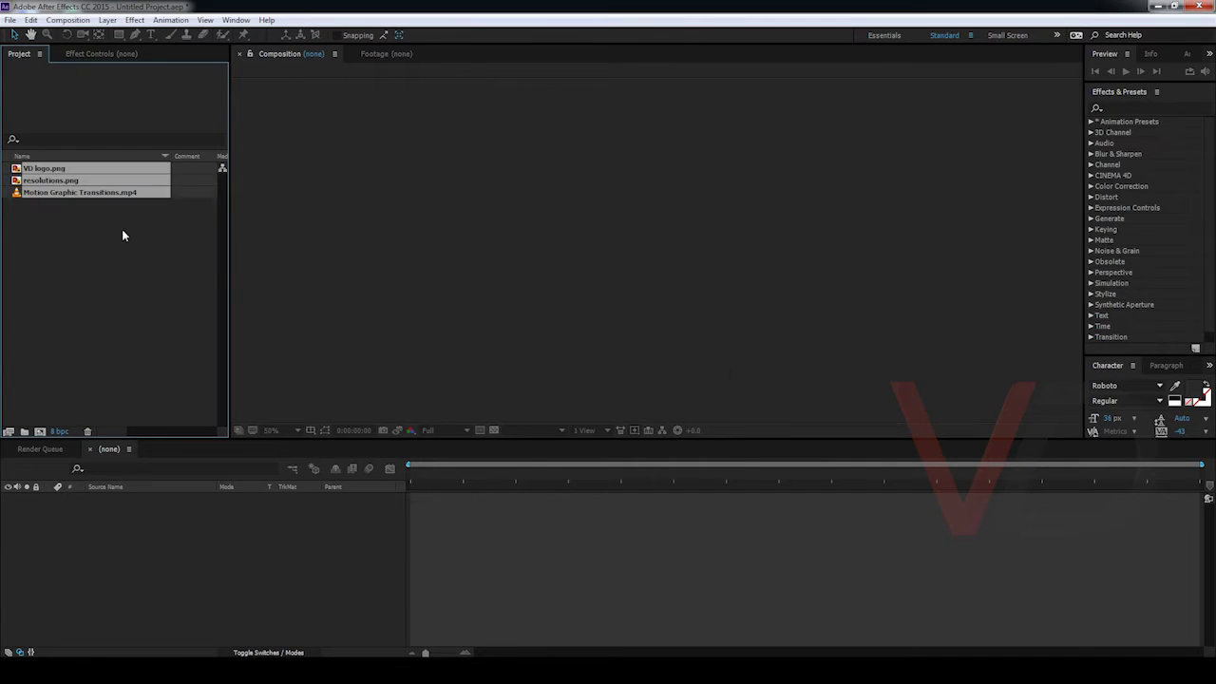
{"action": "left_click", "coordinate": [86, 274]}
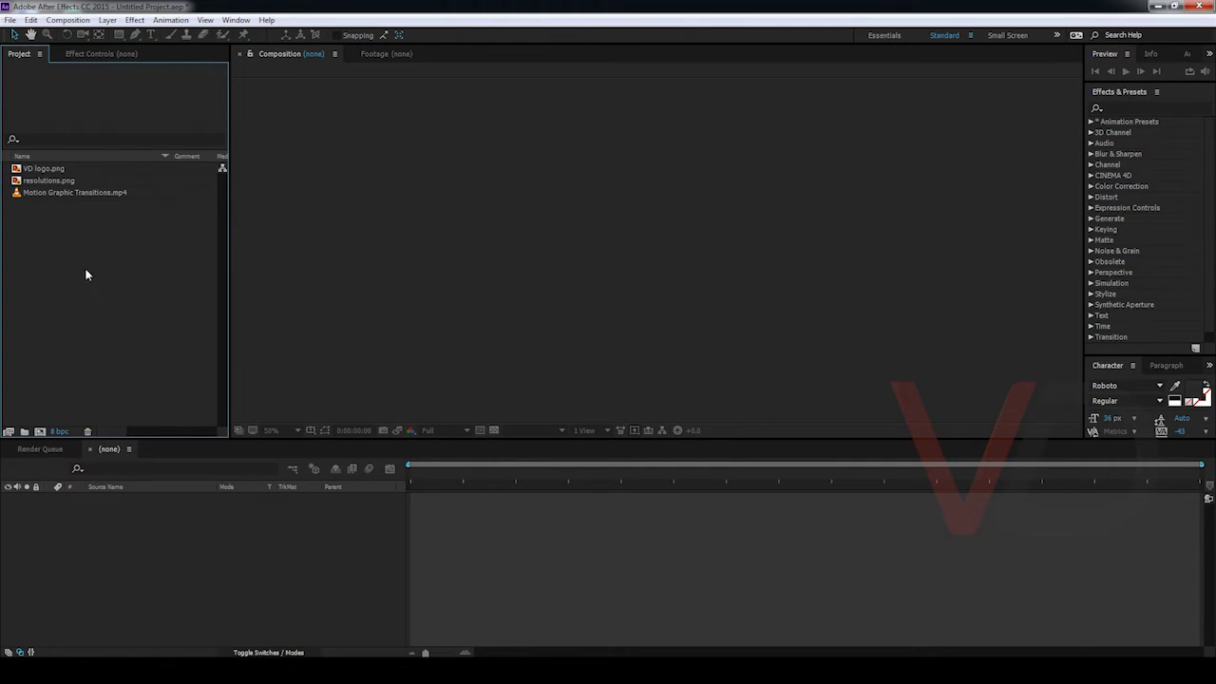
Step: Examine the file details of the two imported images and the imported video in the project
{"action": "left_click", "coordinate": [61, 169]}
{"action": "left_click", "coordinate": [65, 180]}
{"action": "left_click", "coordinate": [69, 192]}
{"action": "left_click", "coordinate": [73, 201]}
{"action": "left_click", "coordinate": [57, 170]}
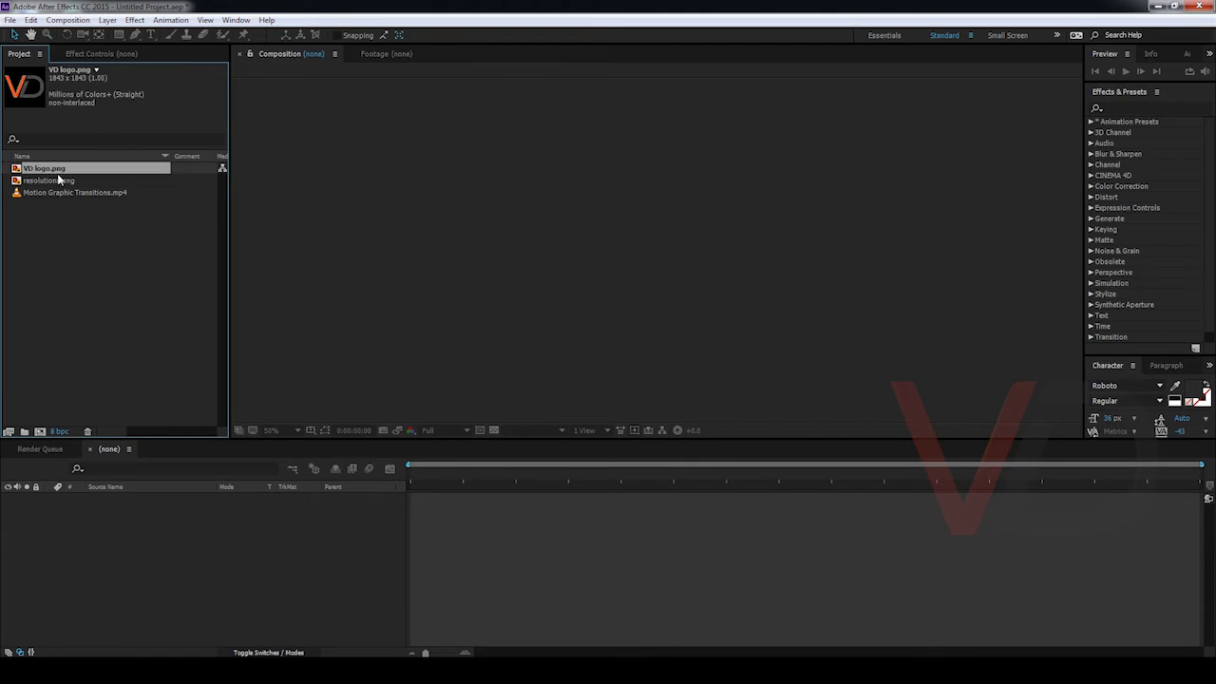
{"action": "left_click", "coordinate": [57, 180]}
{"action": "left_click", "coordinate": [60, 193]}
{"action": "left_click", "coordinate": [67, 169]}
{"action": "left_click", "coordinate": [68, 209]}
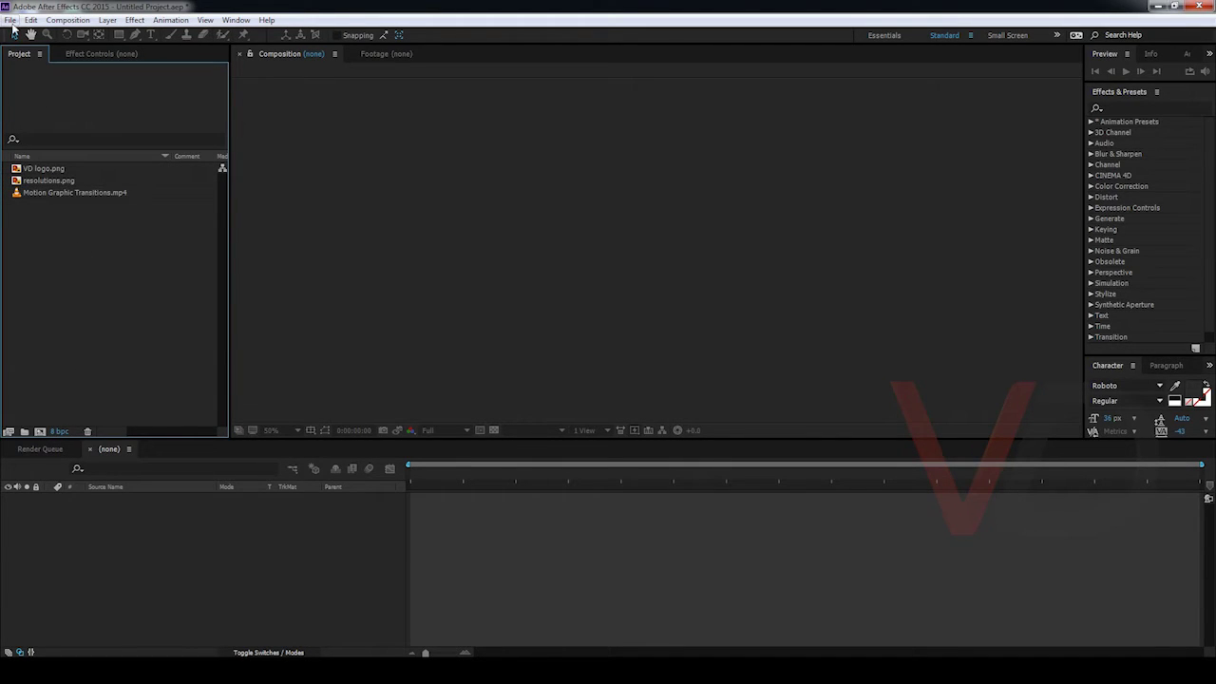
Step: Open the settings for a new composition and review its name and the available presets
{"action": "left_click", "coordinate": [40, 433]}
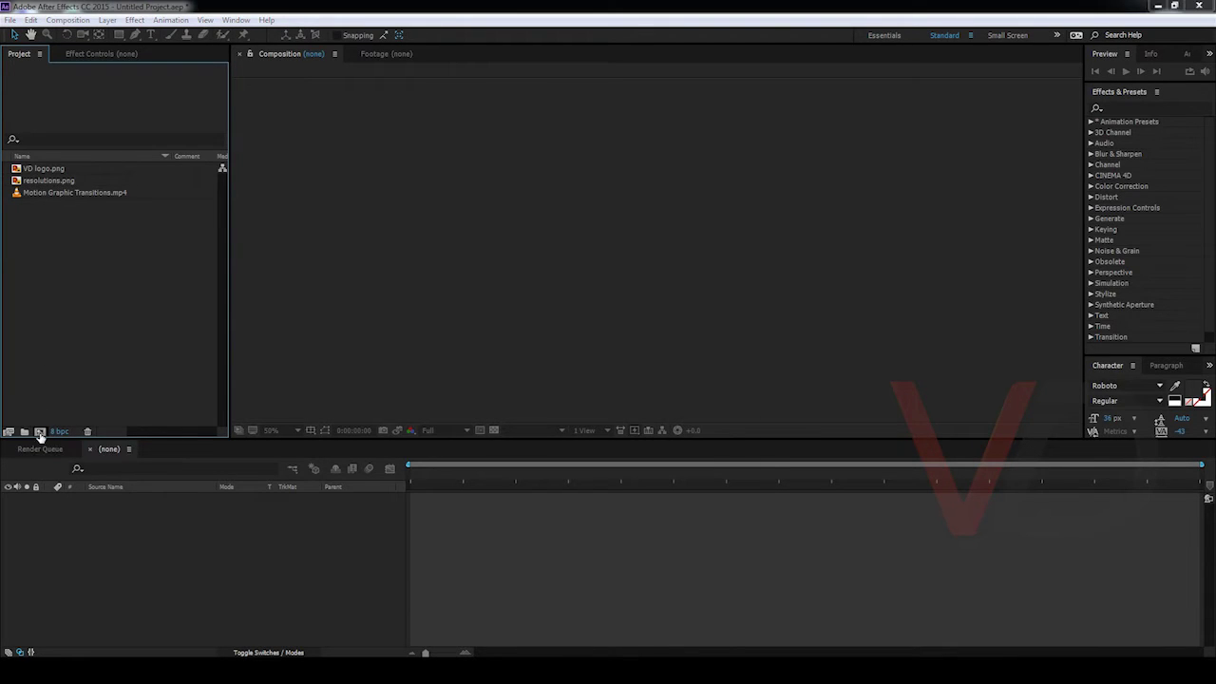
{"action": "left_click_drag", "start_coordinate": [597, 180], "coordinate": [543, 120]}
{"action": "left_click", "coordinate": [538, 136]}
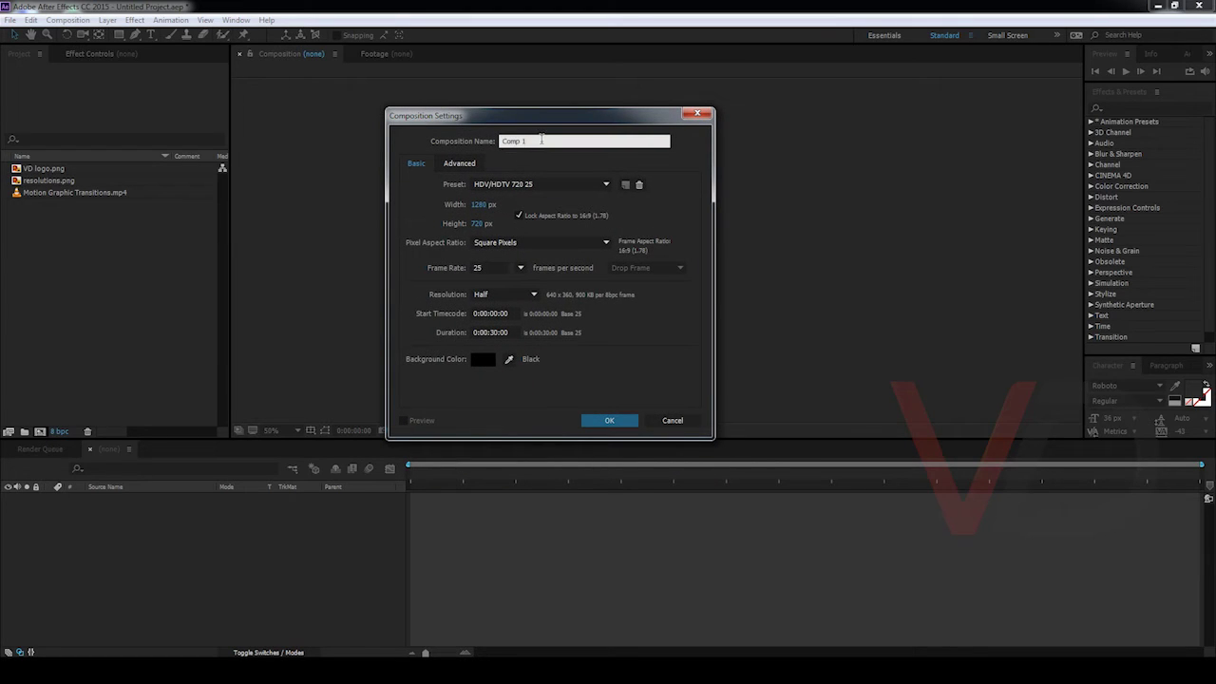
{"action": "double_click", "coordinate": [528, 140]}
{"action": "left_click", "coordinate": [546, 139]}
{"action": "double_click", "coordinate": [546, 139]}
{"action": "left_click", "coordinate": [535, 140]}
{"action": "double_click", "coordinate": [535, 141]}
{"action": "left_click", "coordinate": [546, 138]}
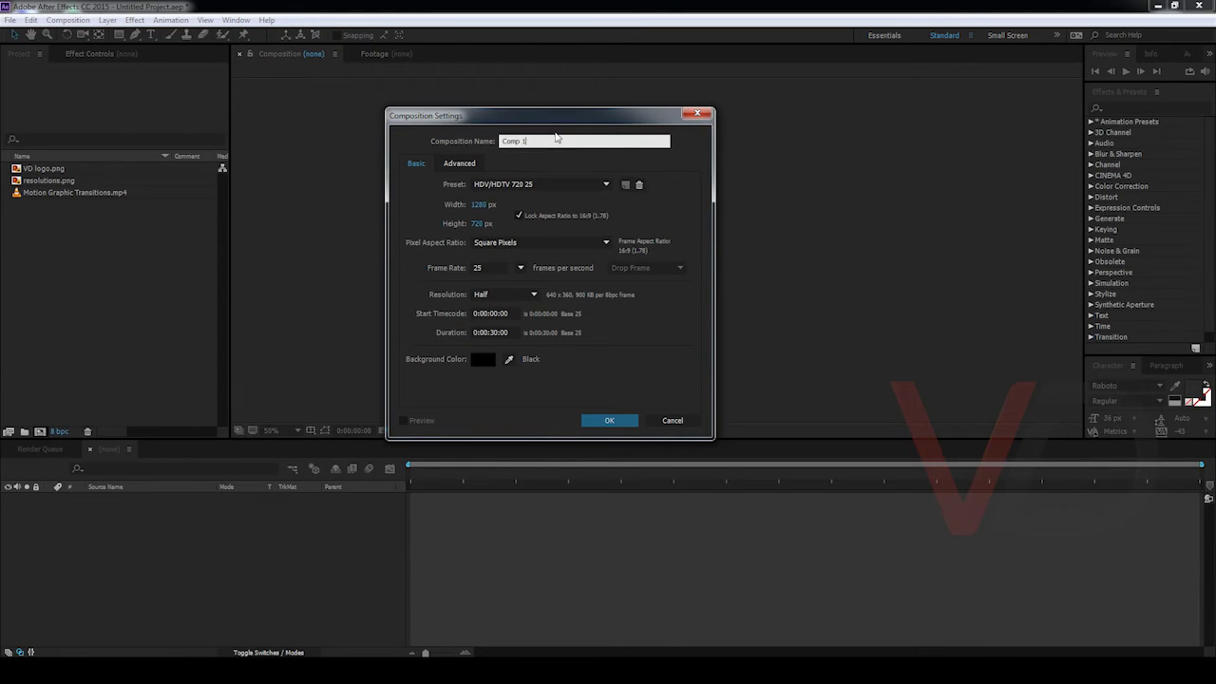
{"action": "left_click", "coordinate": [521, 183]}
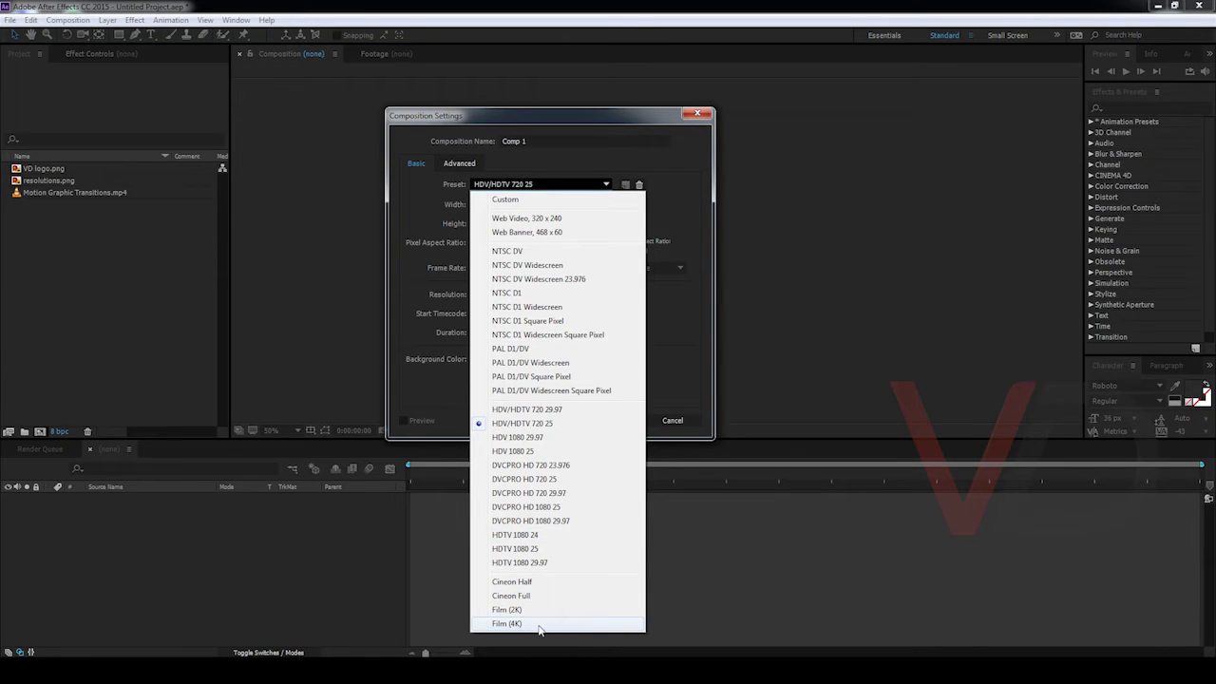
{"action": "left_click", "coordinate": [443, 244]}
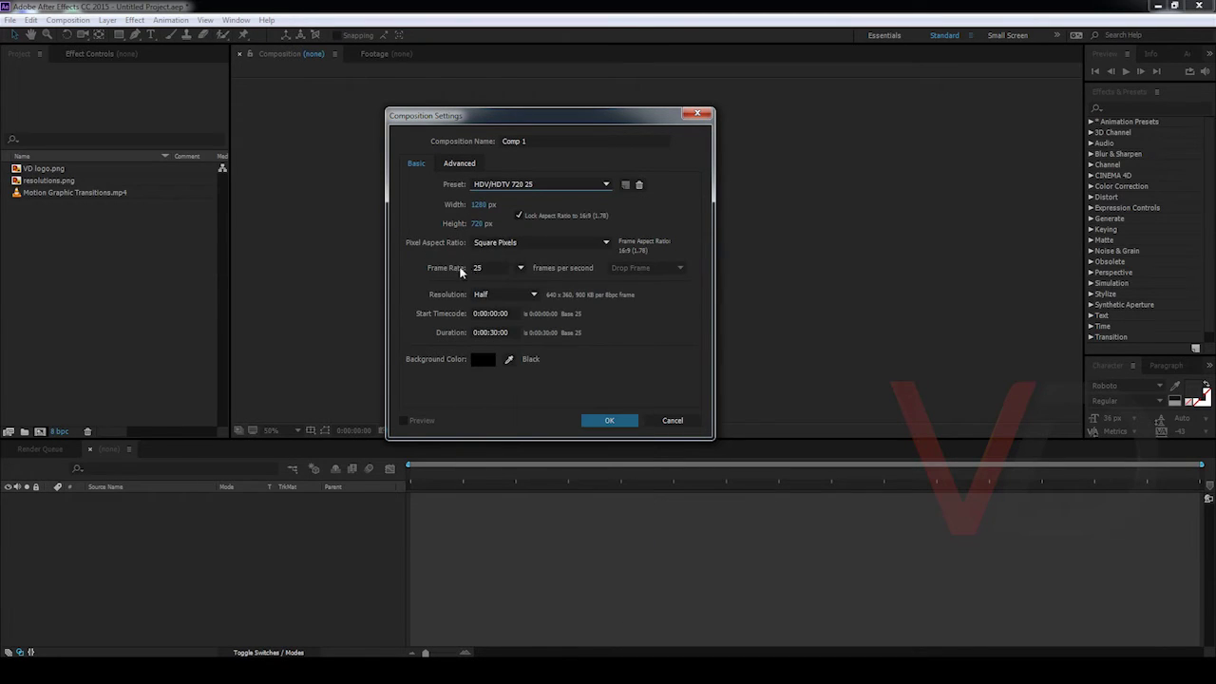
Step: Try a frame rate of 24 frames per second for the new composition and cancel the settings
{"action": "left_click", "coordinate": [485, 267]}
{"action": "left_click", "coordinate": [520, 269]}
{"action": "left_click", "coordinate": [525, 347]}
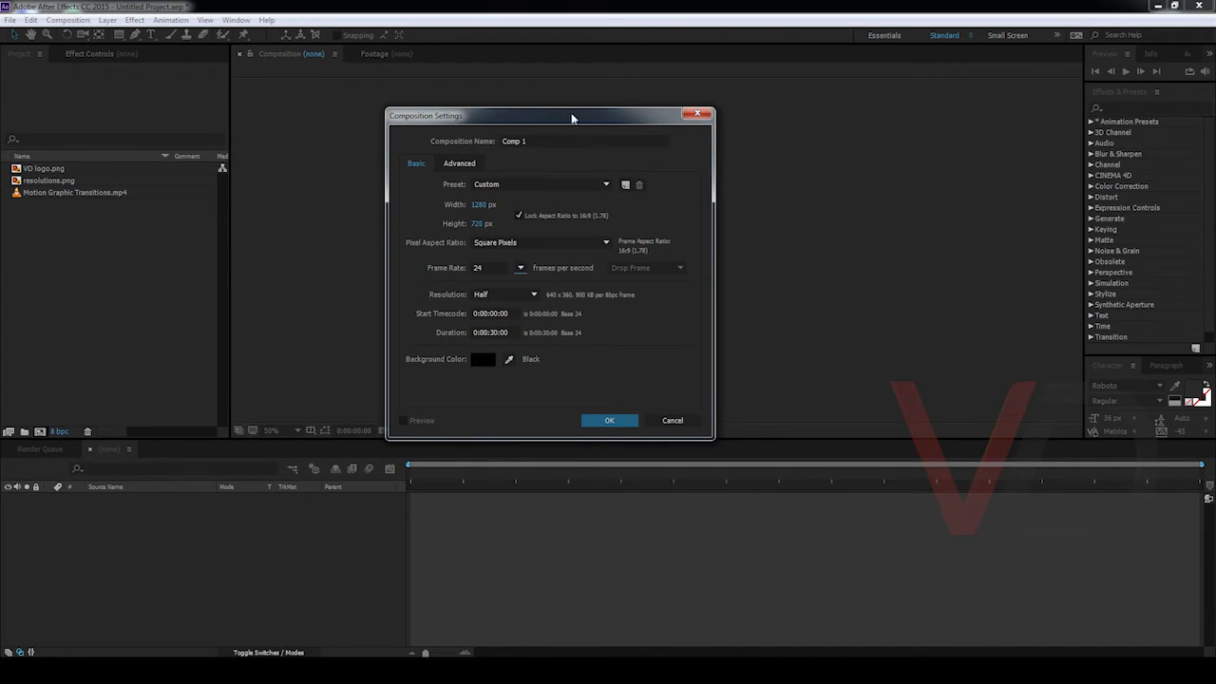
{"action": "mouse_move", "coordinate": [570, 114]}
{"action": "left_mouse_down"}
{"action": "mouse_move", "coordinate": [560, 120]}
{"action": "mouse_move", "coordinate": [571, 100]}
{"action": "left_mouse_up"}
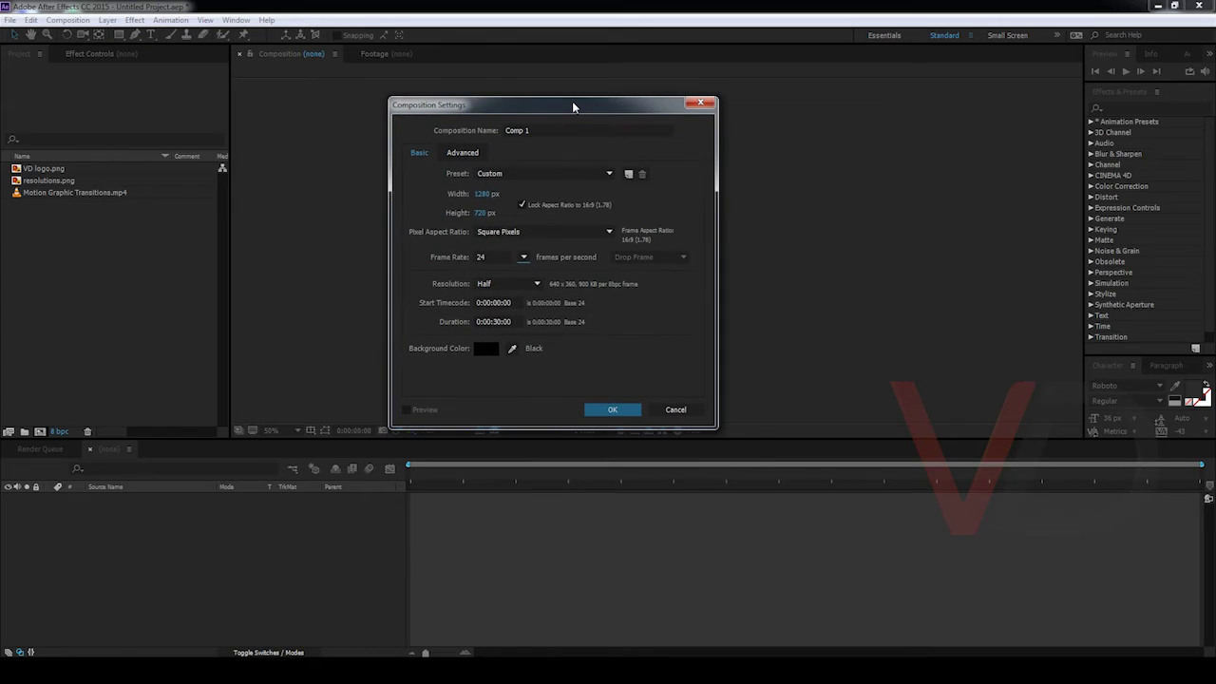
{"action": "left_click", "coordinate": [674, 408]}
Step: Check the frame rate of Motion Graphic Transitions.mp4 in its main Interpret Footage settings and cancel without changes
{"action": "left_click", "coordinate": [60, 193]}
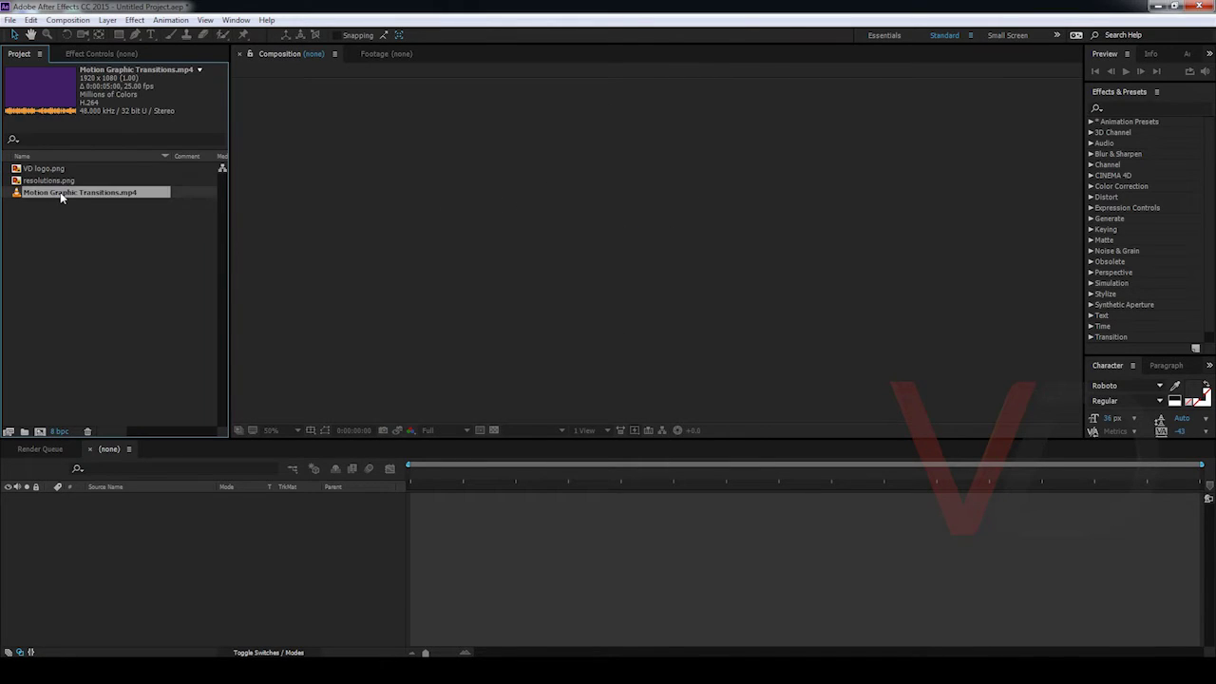
{"action": "right_click", "coordinate": [59, 192]}
{"action": "mouse_move", "coordinate": [169, 273]}
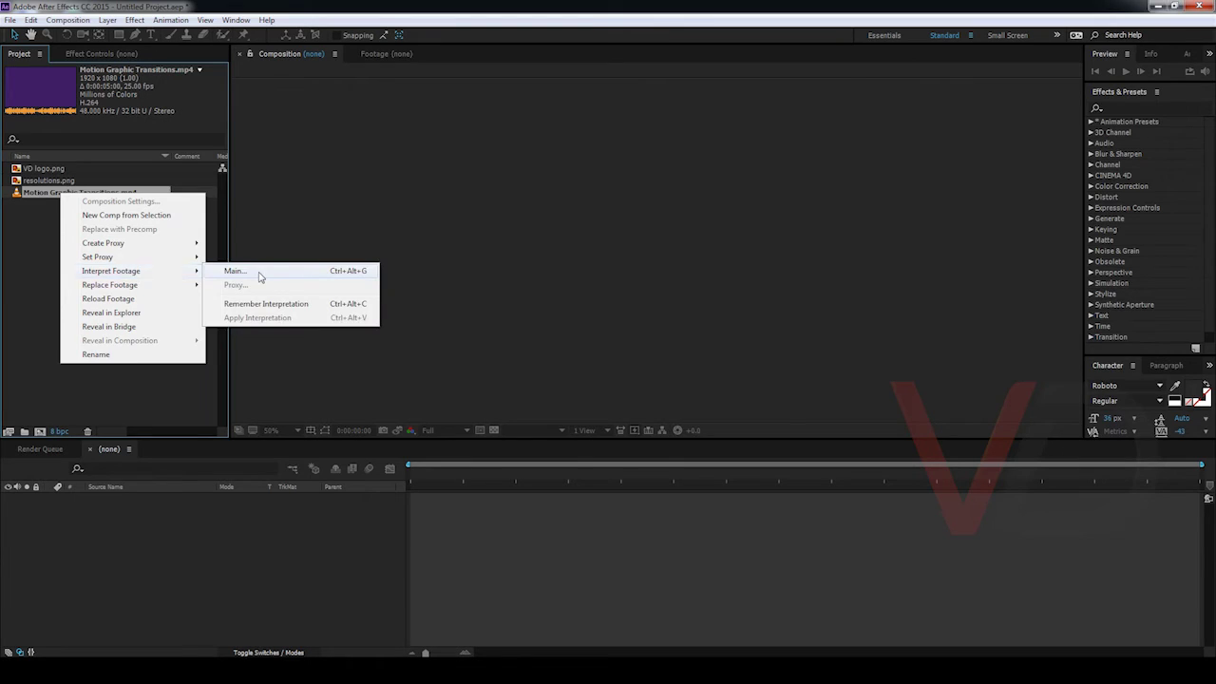
{"action": "left_click", "coordinate": [234, 270]}
{"action": "left_click_drag", "start_coordinate": [536, 95], "coordinate": [506, 97]}
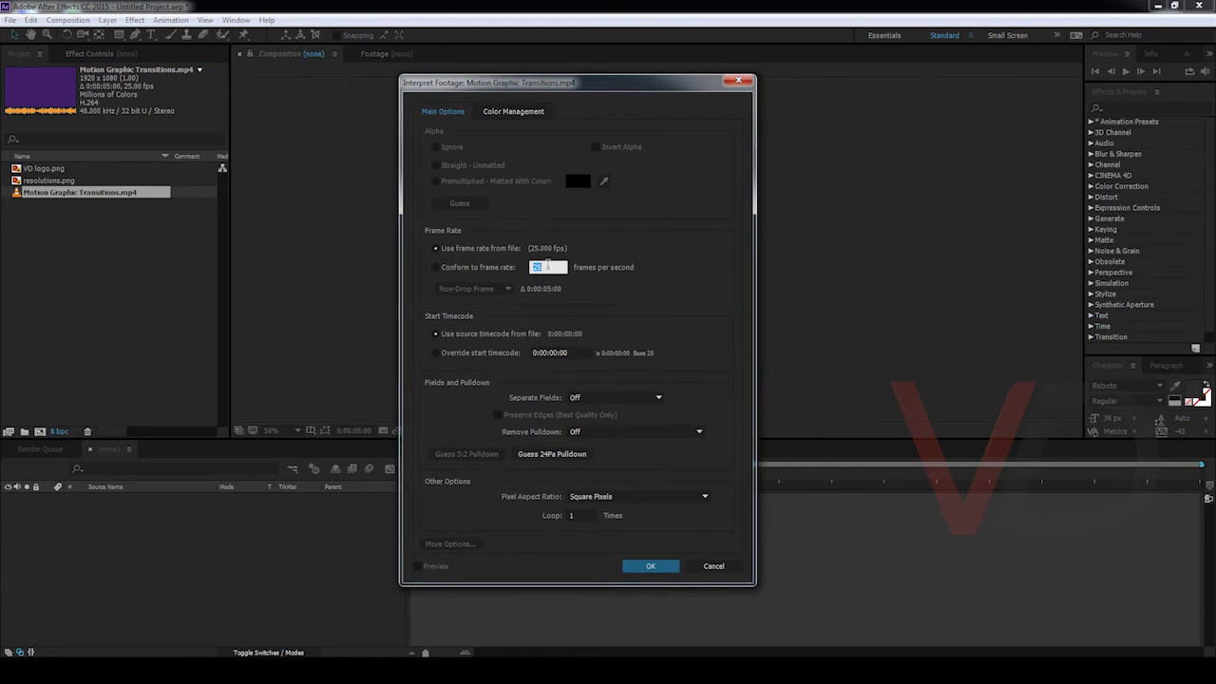
{"action": "left_click", "coordinate": [539, 250]}
{"action": "left_click", "coordinate": [713, 565]}
Step: Compare the default settings for a new composition with the details of Motion Graphic Transitions.mp4, leaving without creating one
{"action": "right_click", "coordinate": [131, 298]}
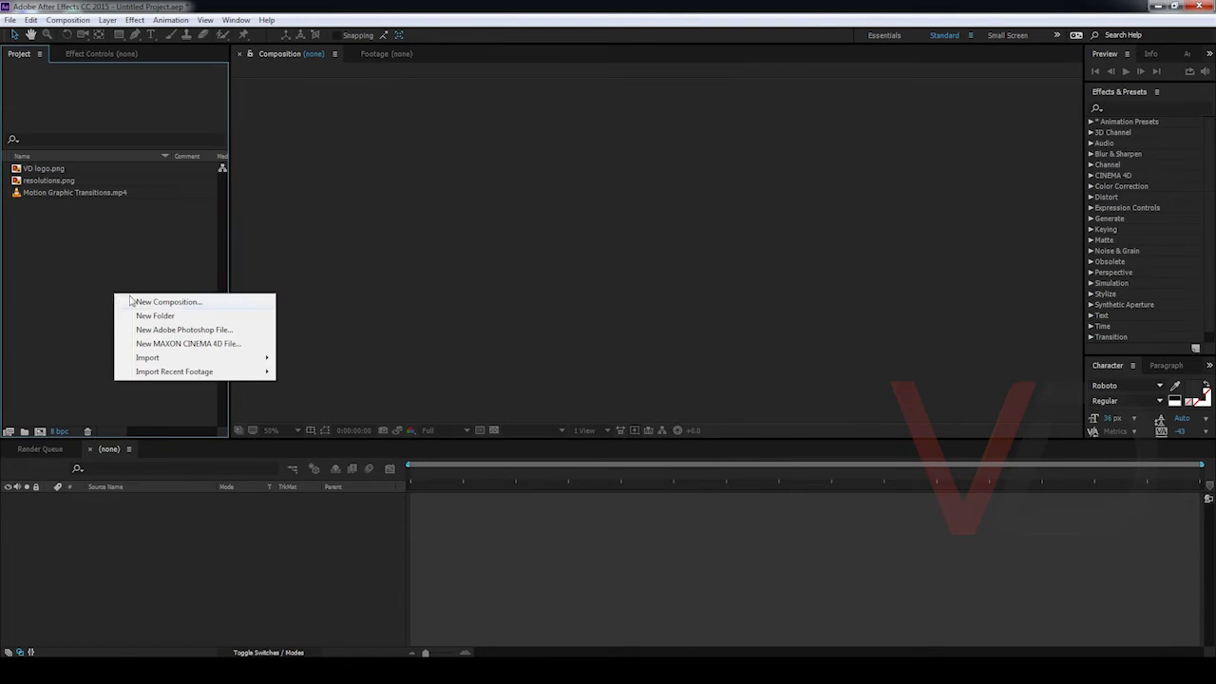
{"action": "left_click", "coordinate": [130, 301]}
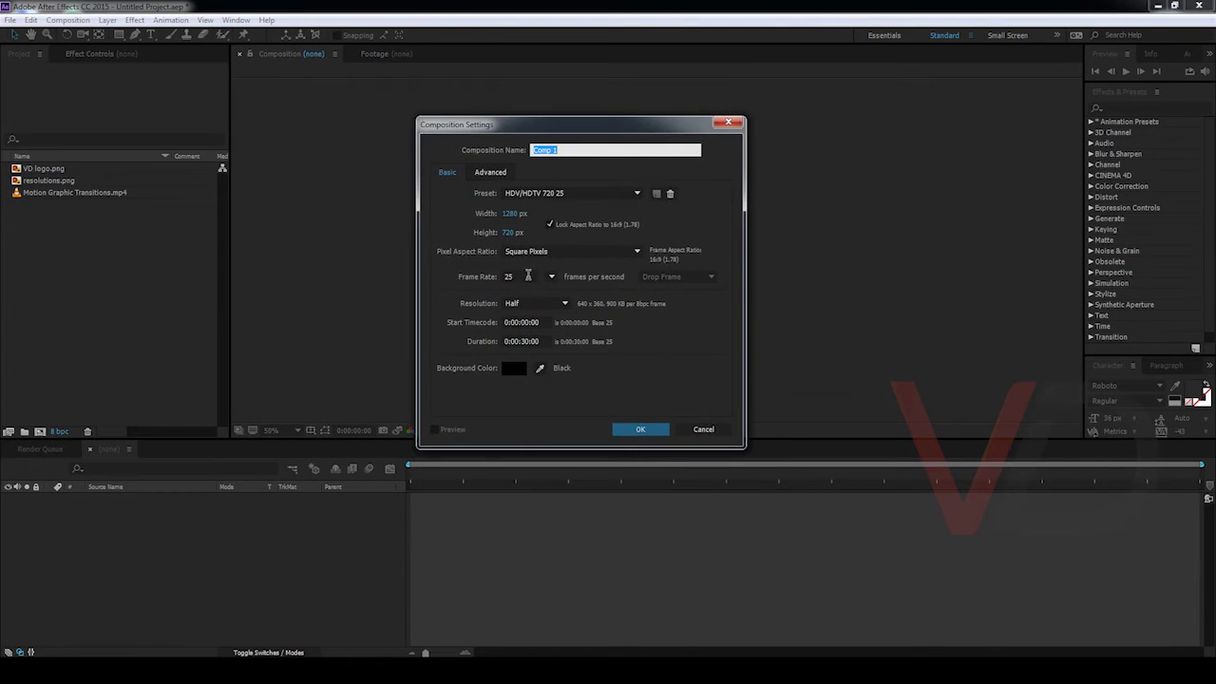
{"action": "left_click", "coordinate": [528, 275]}
{"action": "left_click", "coordinate": [589, 263]}
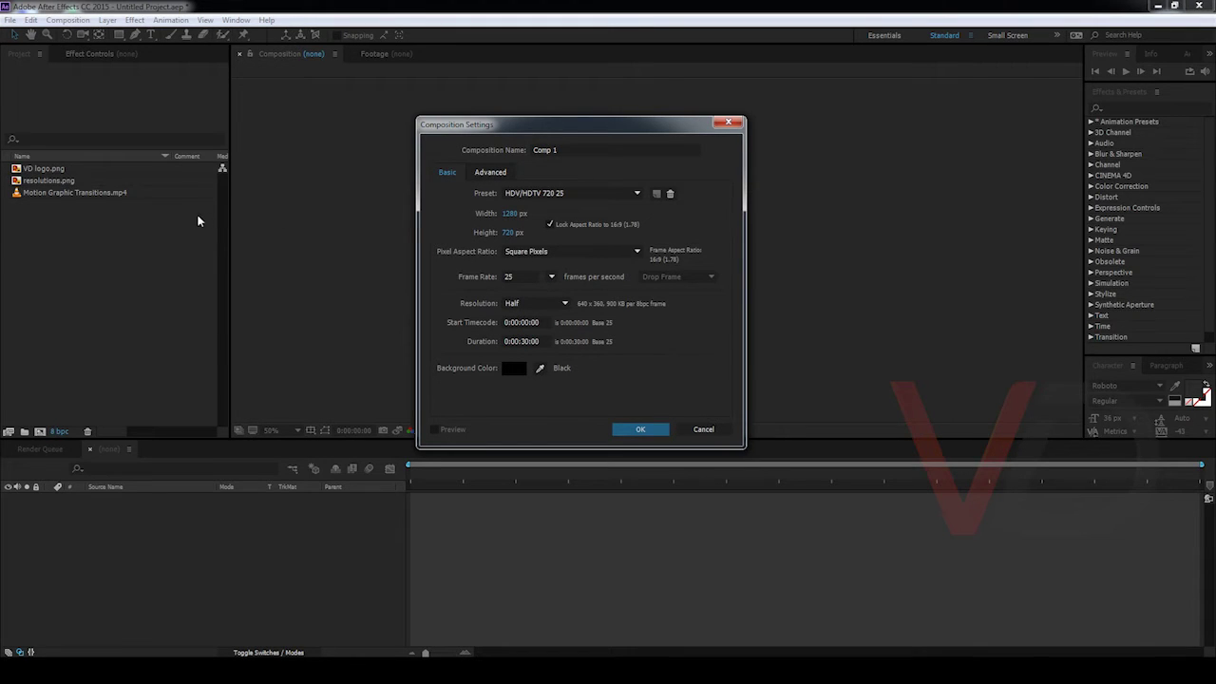
{"action": "left_click", "coordinate": [703, 428]}
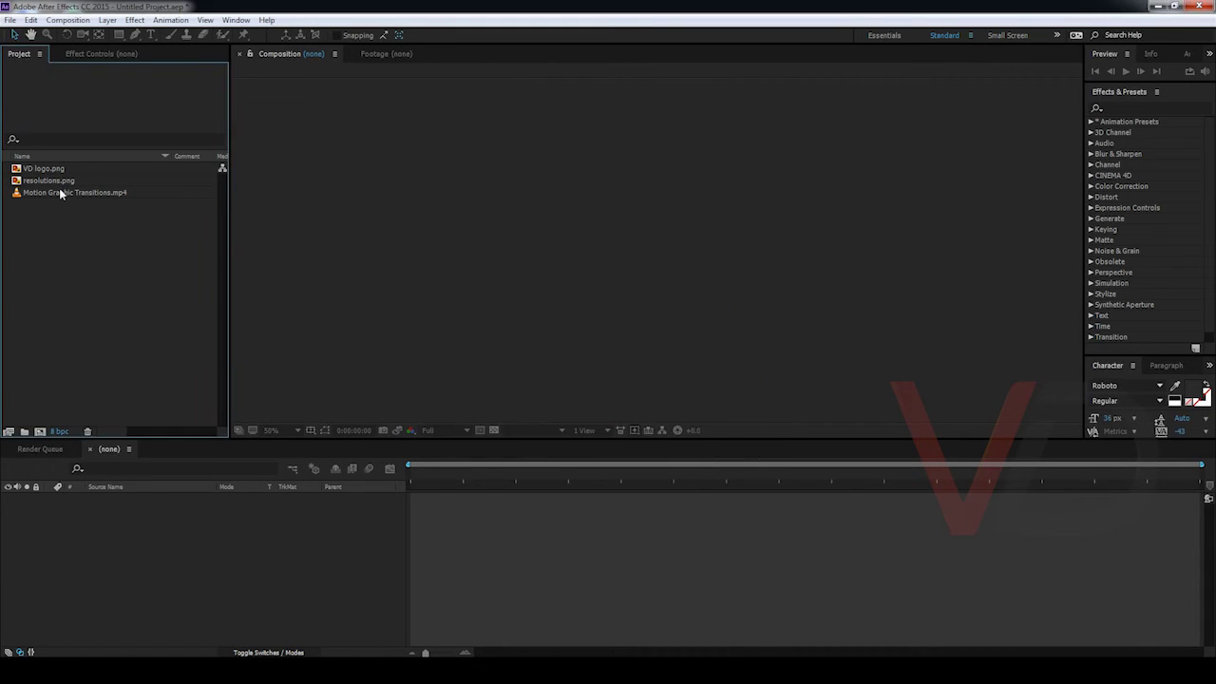
{"action": "left_click", "coordinate": [60, 191]}
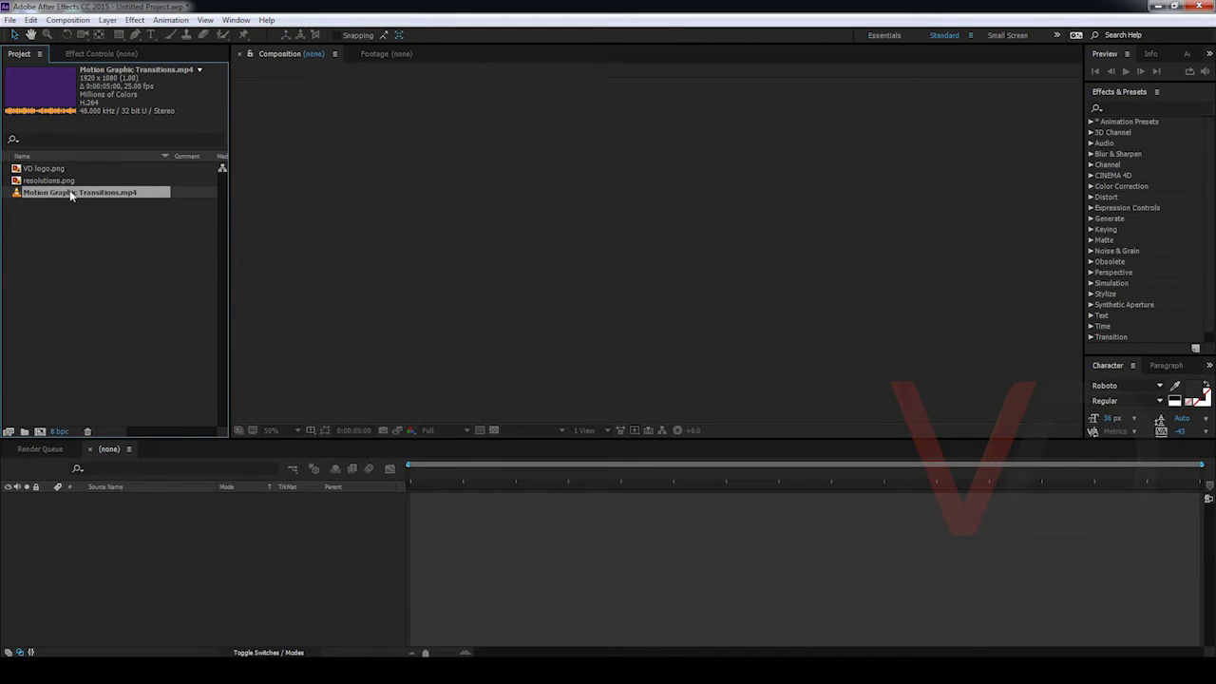
{"action": "right_click", "coordinate": [86, 351]}
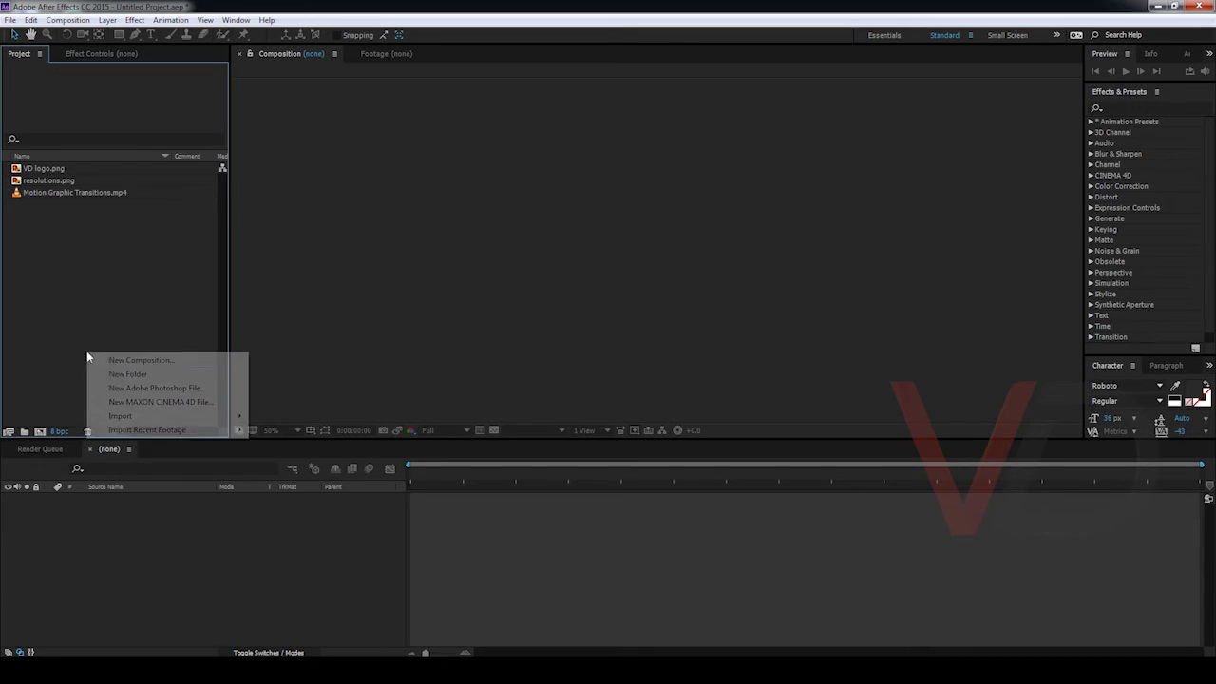
{"action": "left_click", "coordinate": [114, 357]}
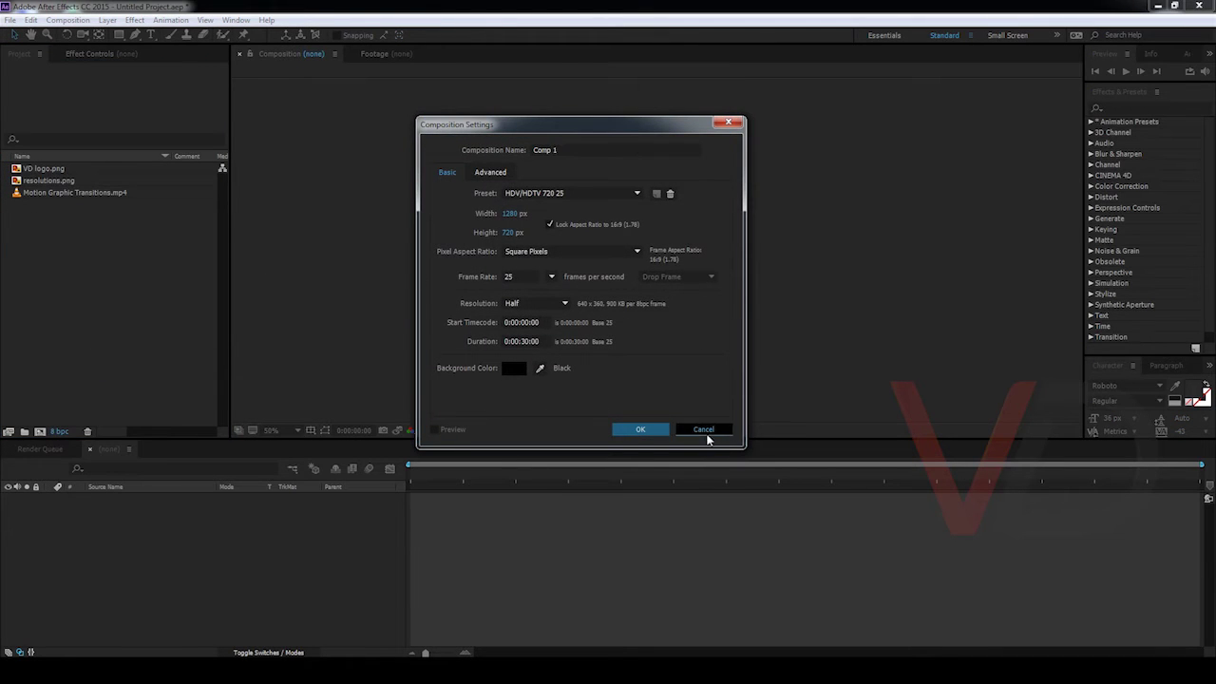
{"action": "left_click", "coordinate": [703, 432]}
Step: Create a new composition directly from Motion Graphic Transitions.mp4 so it takes over the video's settings
{"action": "left_click", "coordinate": [70, 192]}
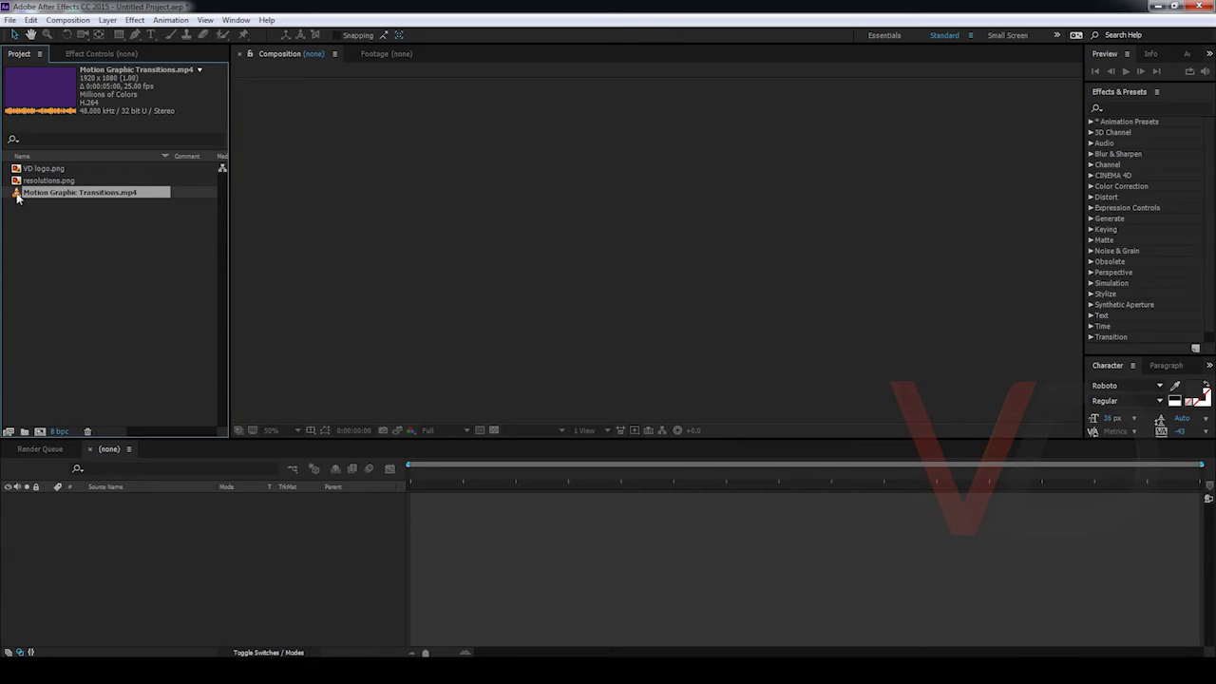
{"action": "left_click_drag", "start_coordinate": [16, 196], "coordinate": [40, 435]}
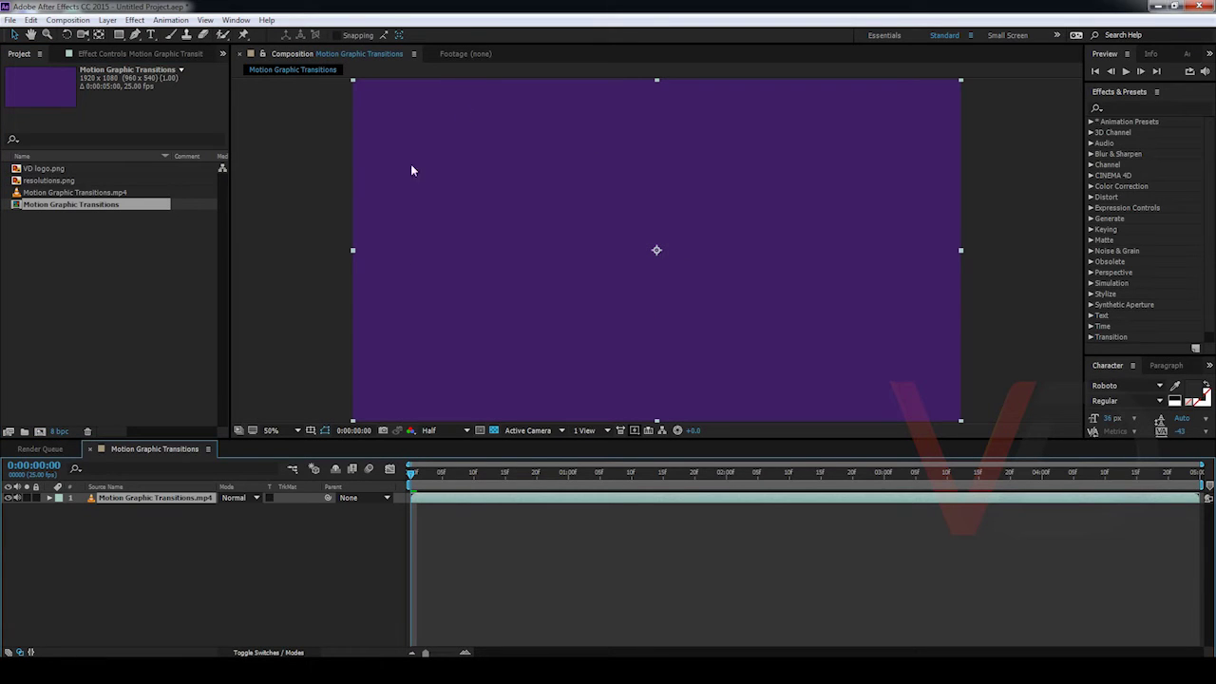
{"action": "left_click", "coordinate": [109, 193]}
{"action": "left_click", "coordinate": [112, 204]}
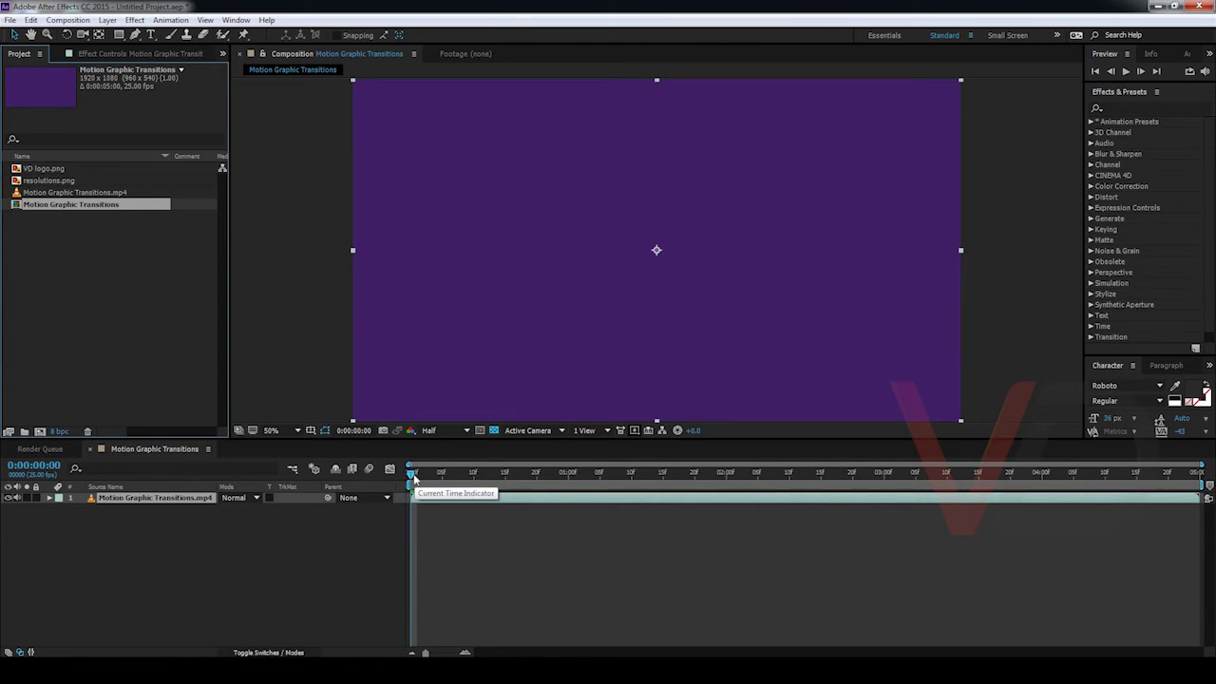
{"action": "mouse_move", "coordinate": [411, 476]}
{"action": "left_mouse_down"}
{"action": "mouse_move", "coordinate": [509, 484]}
{"action": "mouse_move", "coordinate": [418, 486]}
{"action": "left_mouse_up"}
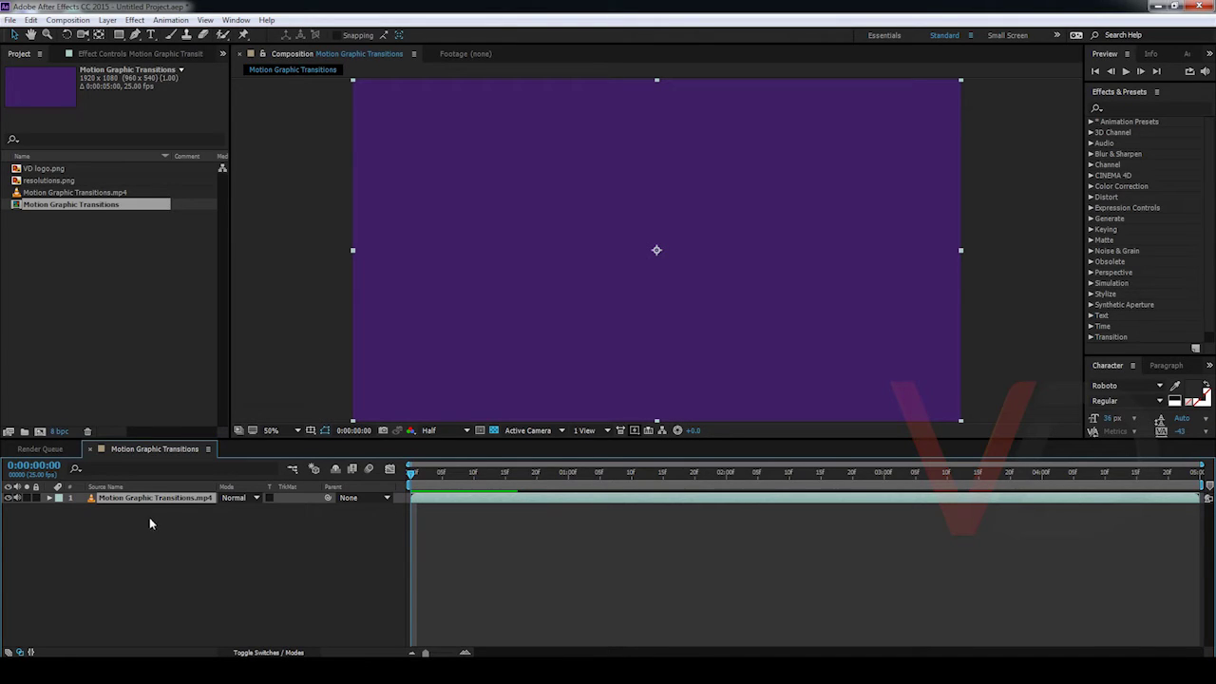
Step: Zoom the composition's time ruler in to single frames and back out to the full five-second duration
{"action": "left_click", "coordinate": [114, 192]}
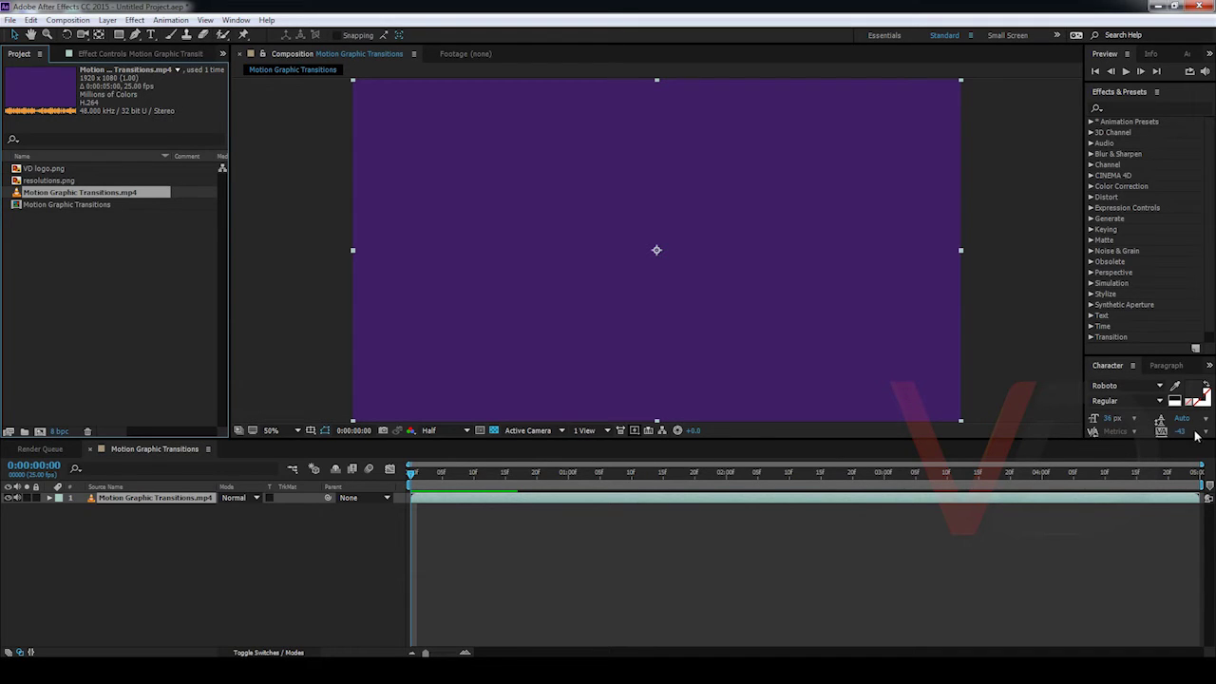
{"action": "left_click_drag", "start_coordinate": [1201, 465], "coordinate": [560, 465]}
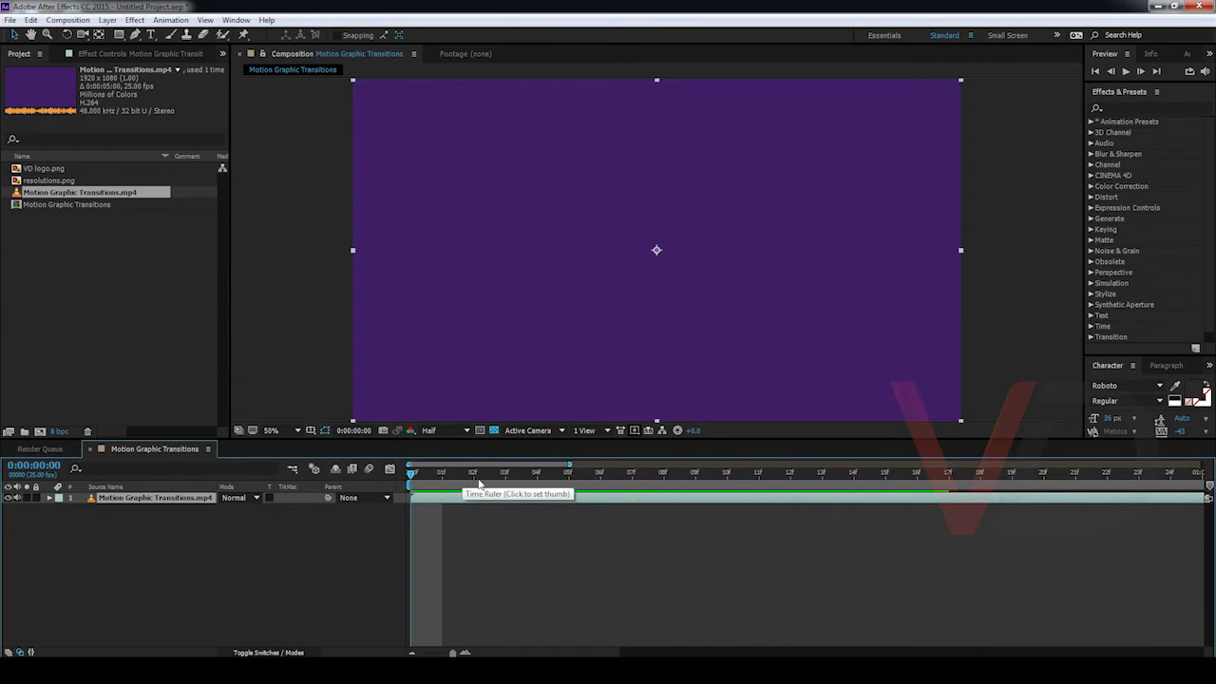
{"action": "left_click", "coordinate": [439, 476]}
{"action": "left_click_drag", "start_coordinate": [440, 479], "coordinate": [403, 515]}
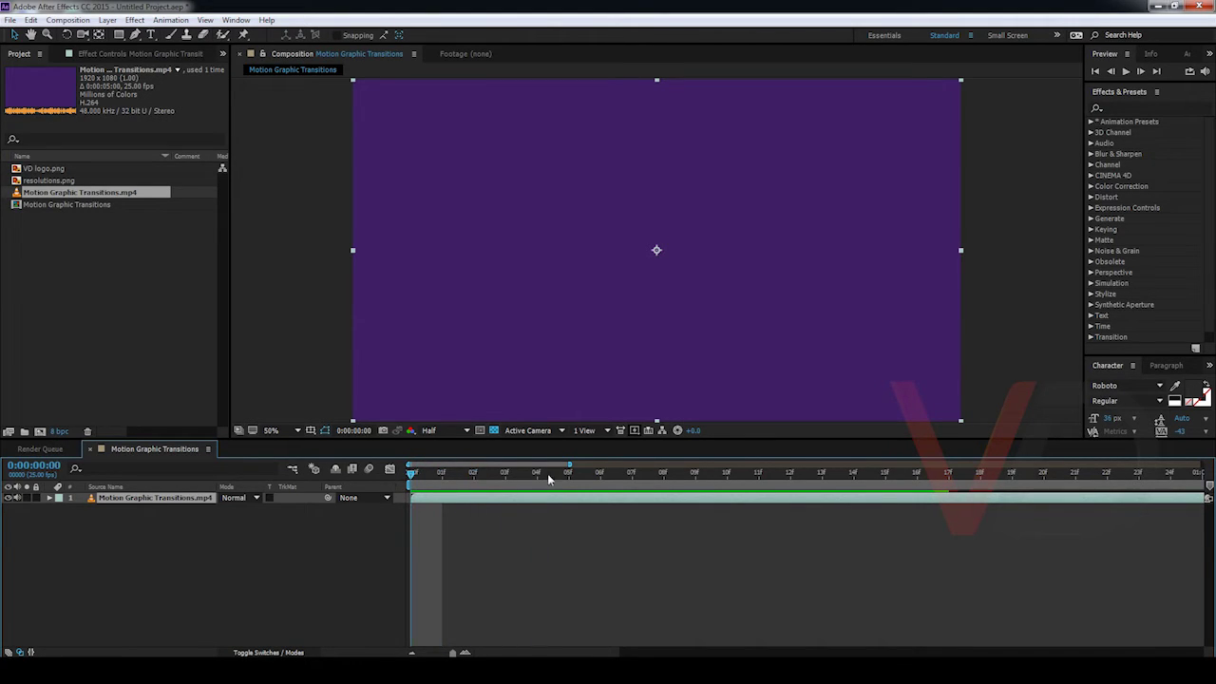
{"action": "left_click_drag", "start_coordinate": [571, 466], "coordinate": [1211, 470]}
{"action": "left_click", "coordinate": [186, 518]}
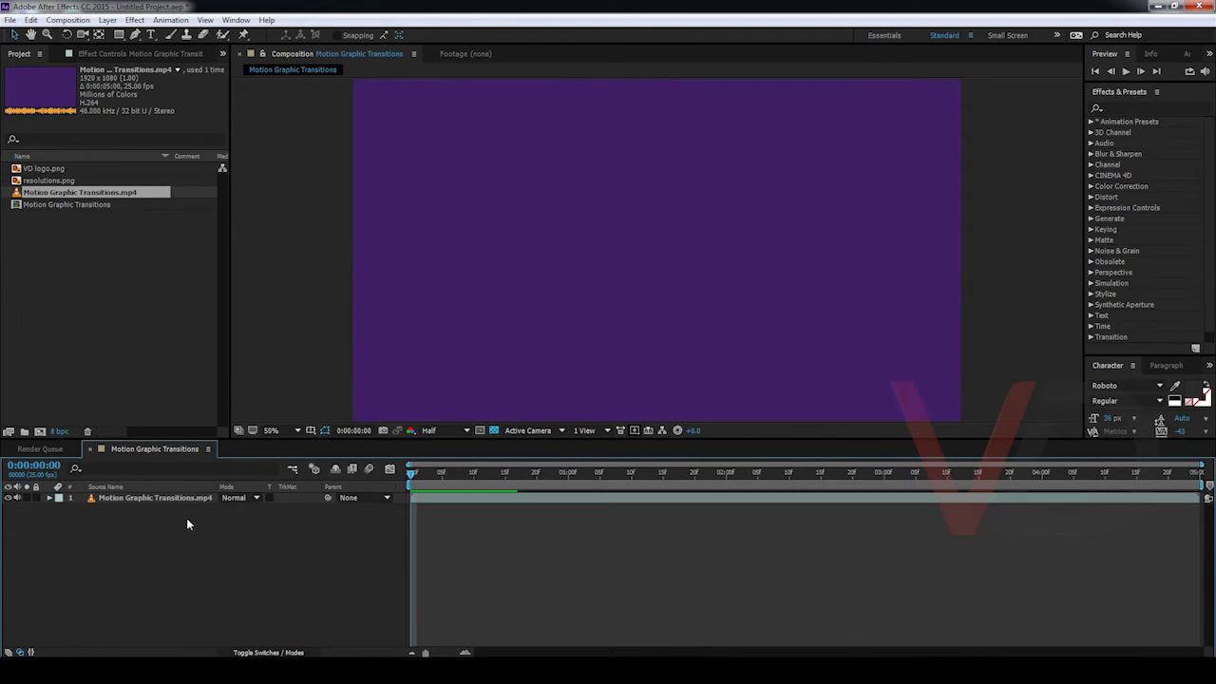
Step: Toggle the visibility of the Motion Graphic Transitions.mp4 layer, leaving it hidden
{"action": "left_click", "coordinate": [179, 497]}
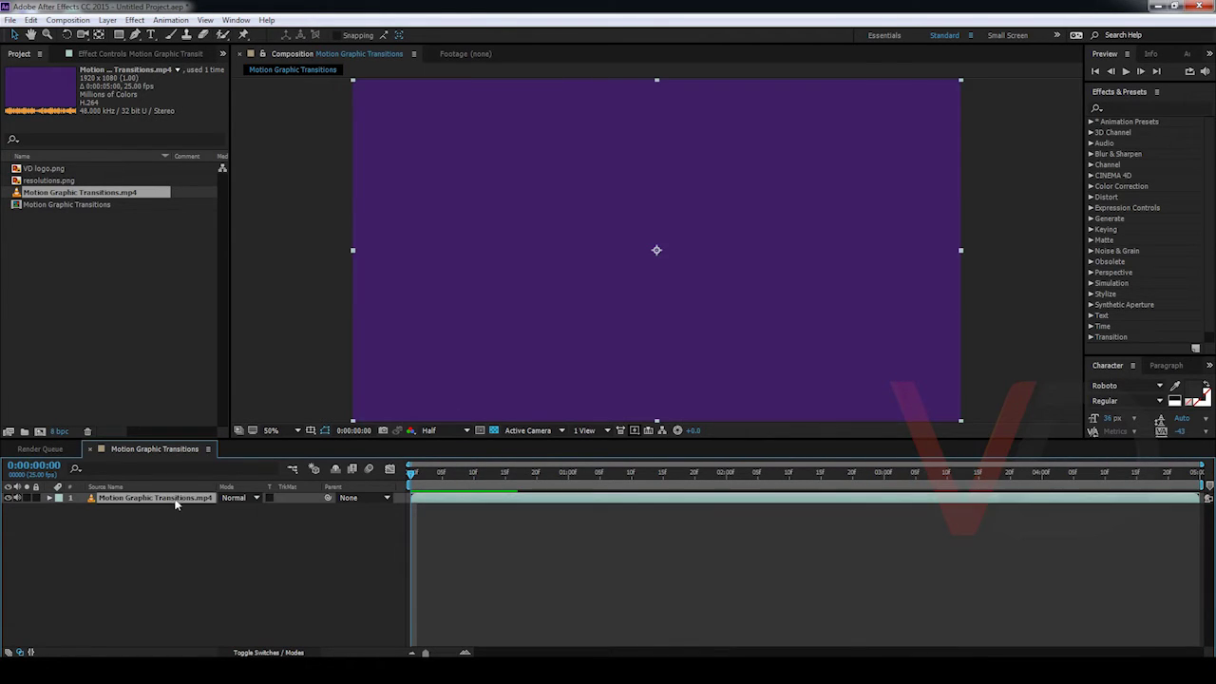
{"action": "left_click", "coordinate": [9, 498]}
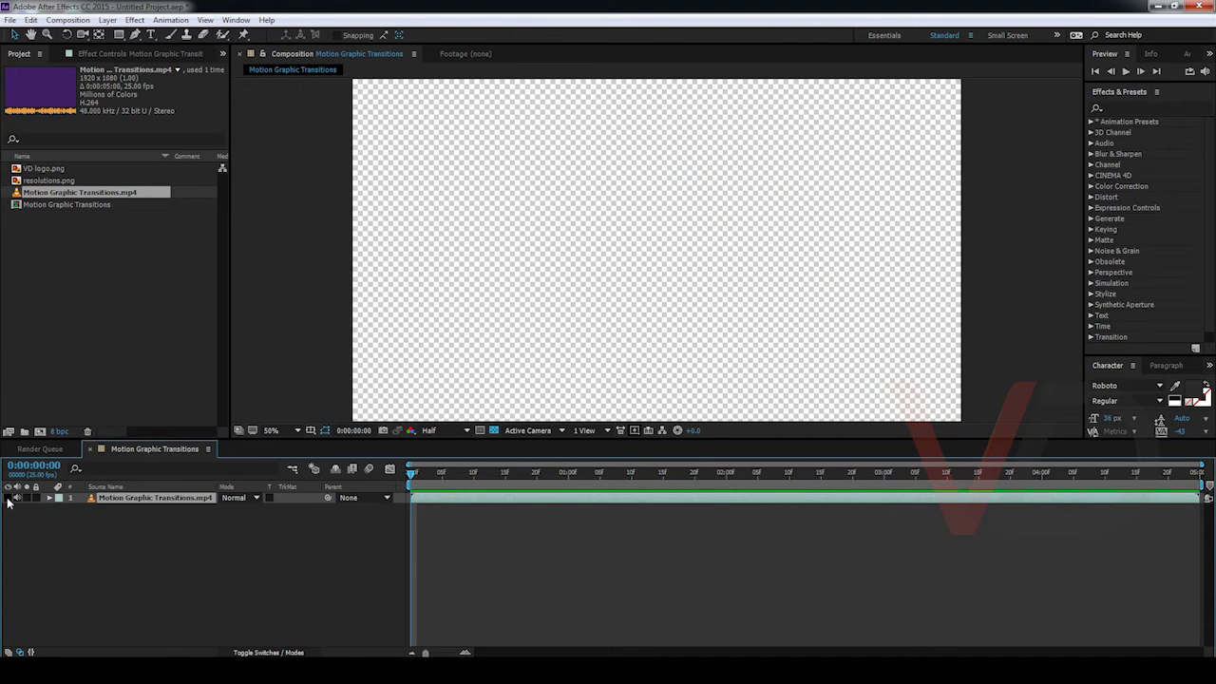
{"action": "left_click", "coordinate": [9, 499]}
{"action": "left_click", "coordinate": [9, 497]}
Step: Turn off the transparency grid in the composition view and make the video layer visible again
{"action": "left_click", "coordinate": [492, 431]}
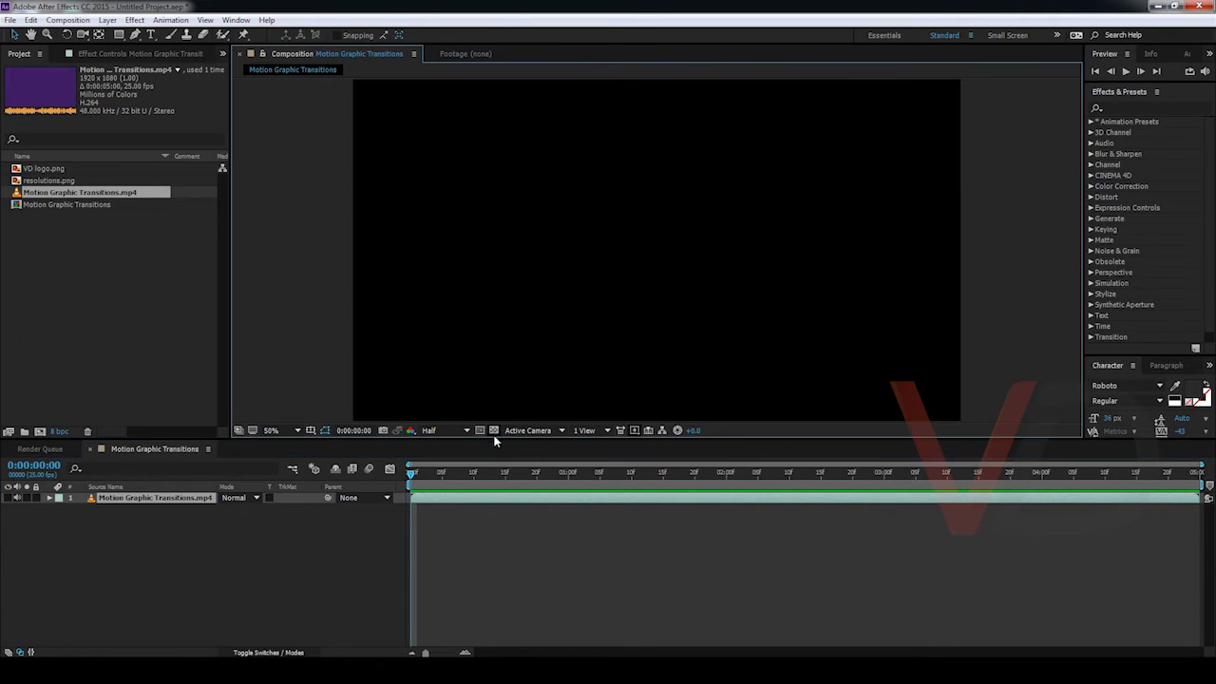
{"action": "left_click", "coordinate": [493, 431]}
{"action": "left_click", "coordinate": [493, 431]}
{"action": "left_click", "coordinate": [493, 431]}
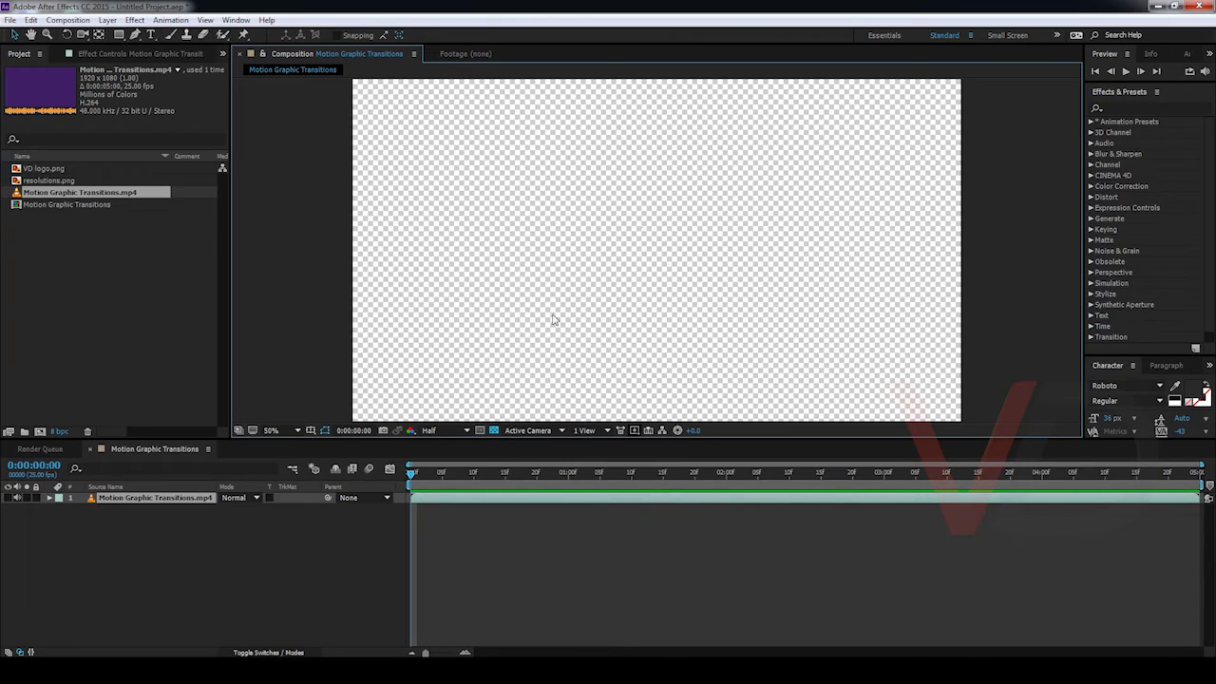
{"action": "left_click", "coordinate": [492, 431]}
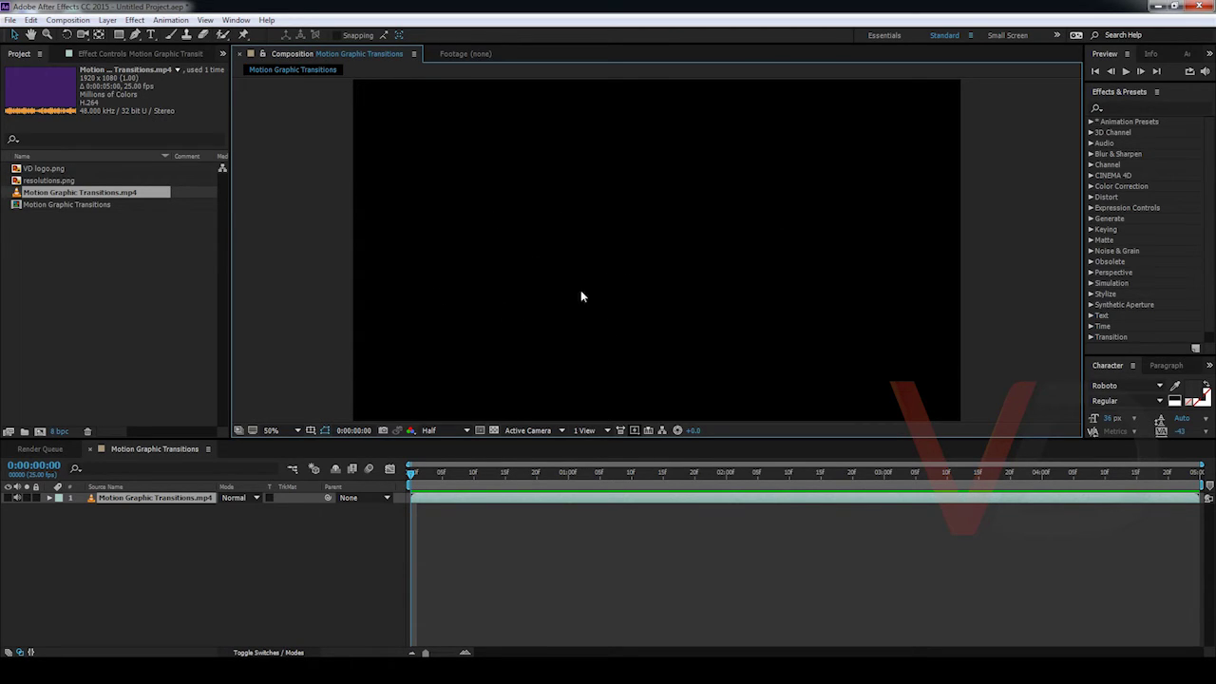
{"action": "left_click", "coordinate": [7, 498]}
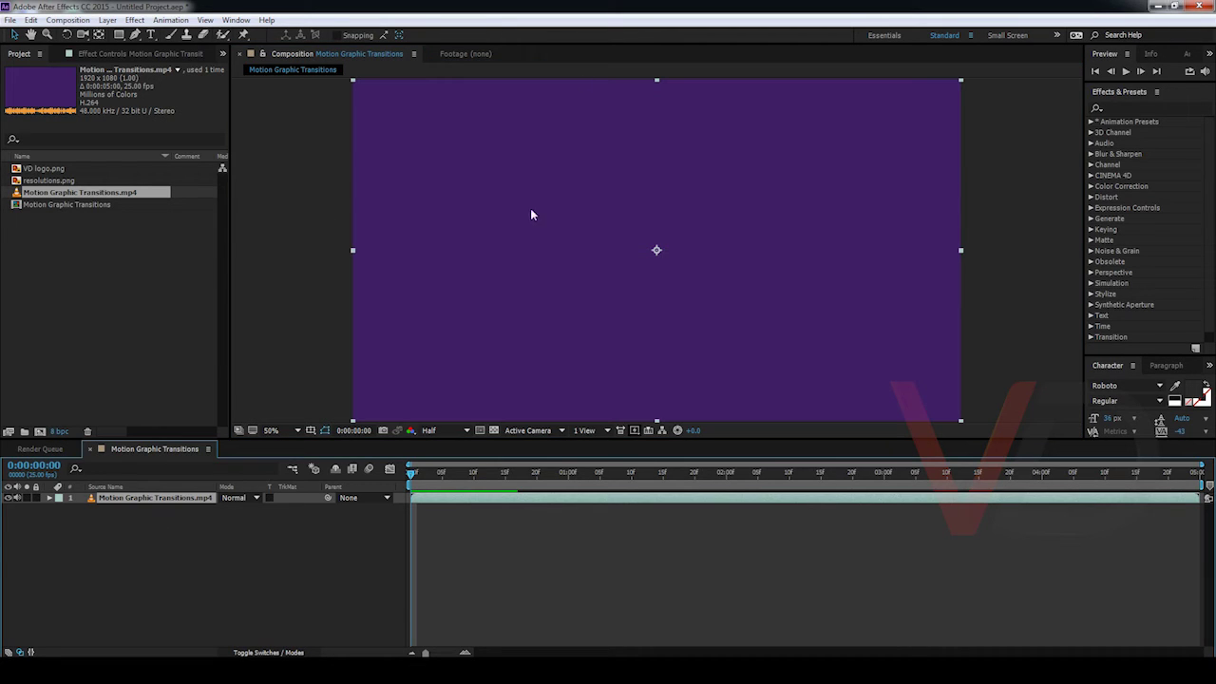
Step: Look through the blending modes available for the video layer and leave it on Normal
{"action": "left_click", "coordinate": [241, 499]}
{"action": "left_click", "coordinate": [185, 527]}
{"action": "left_click", "coordinate": [239, 496]}
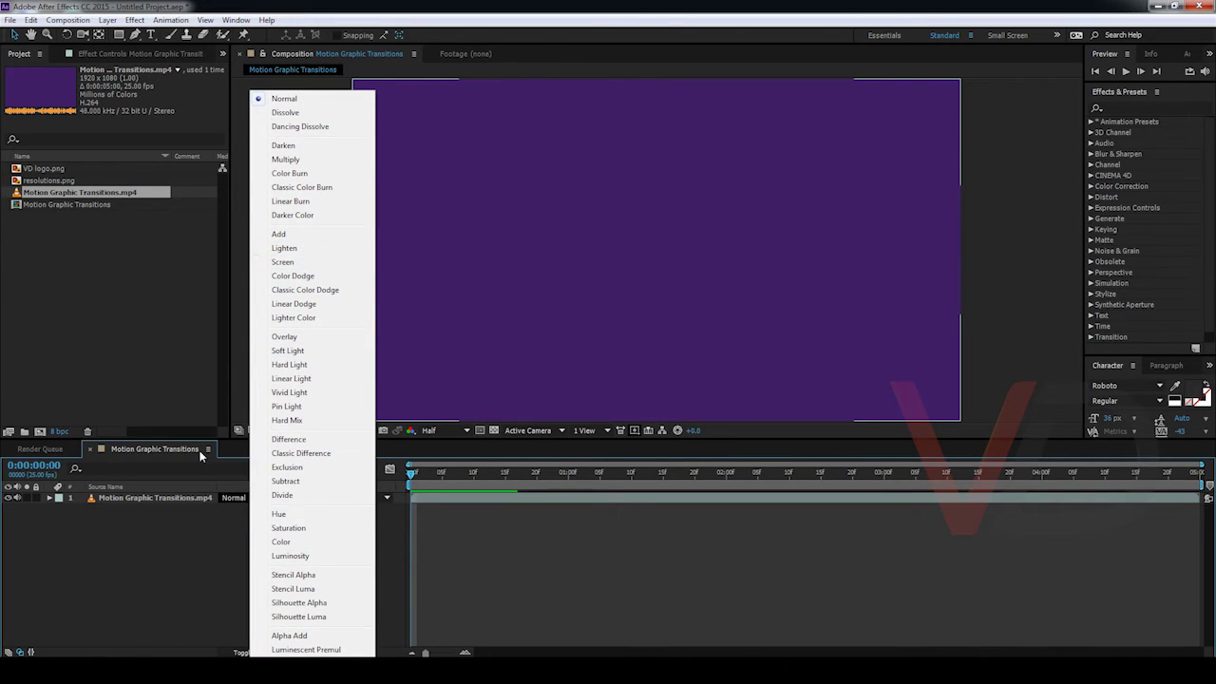
{"action": "left_click", "coordinate": [189, 532]}
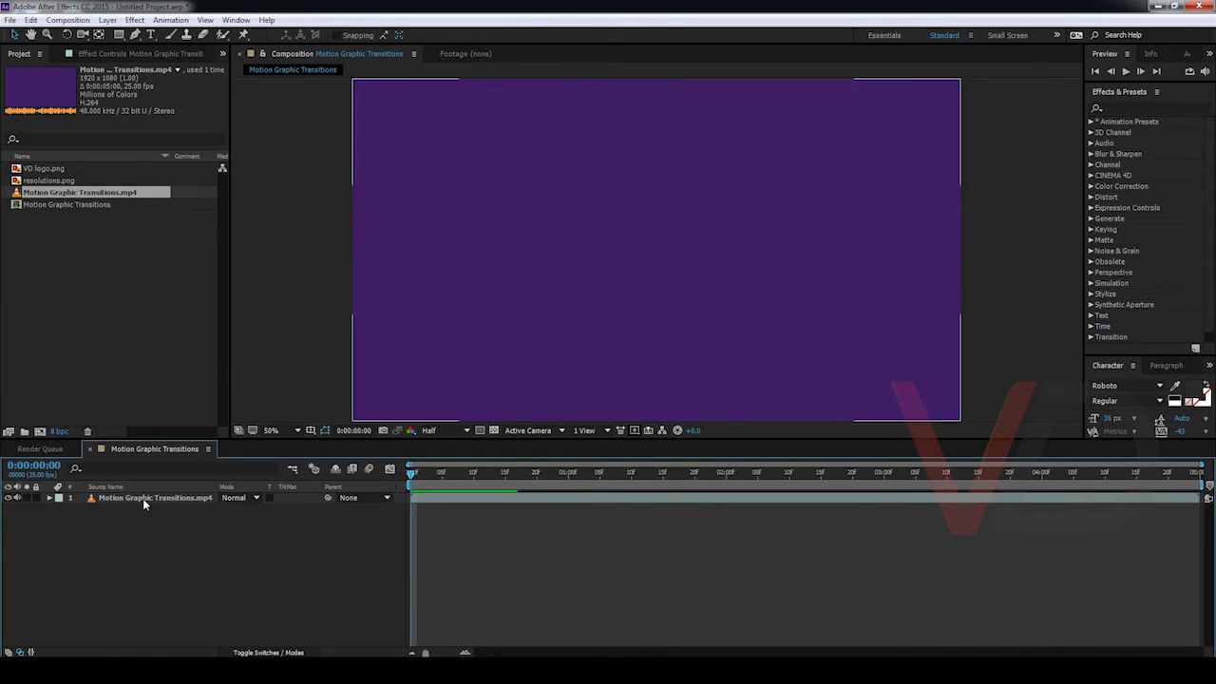
{"action": "left_click", "coordinate": [130, 308]}
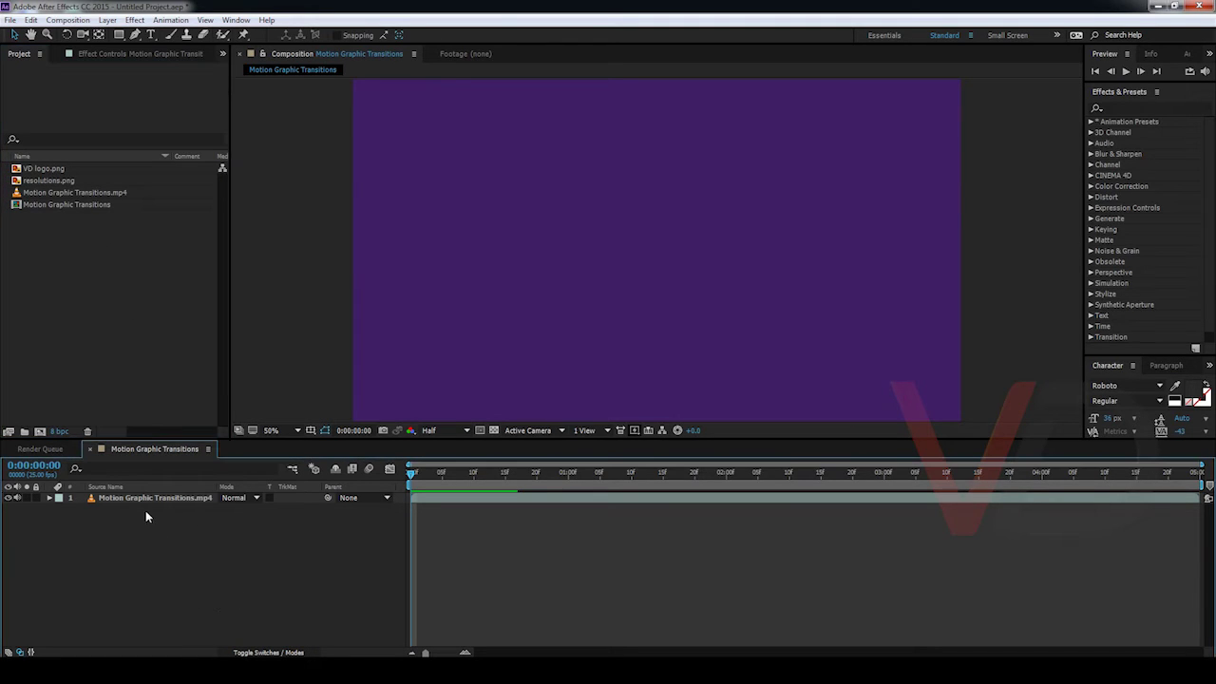
Step: Move the current time to 0:00:02:18 and place VD logo.png above the video at about 944, 524
{"action": "left_click", "coordinate": [199, 500]}
{"action": "left_click_drag", "start_coordinate": [430, 477], "coordinate": [841, 468]}
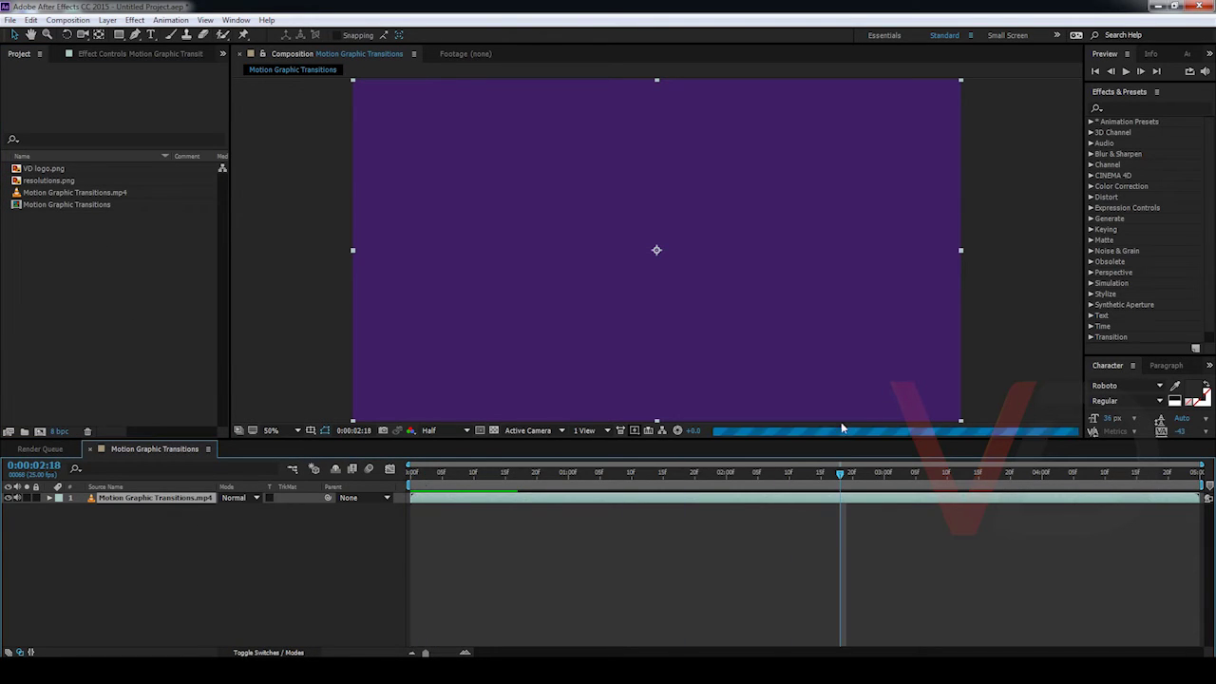
{"action": "left_click", "coordinate": [43, 169]}
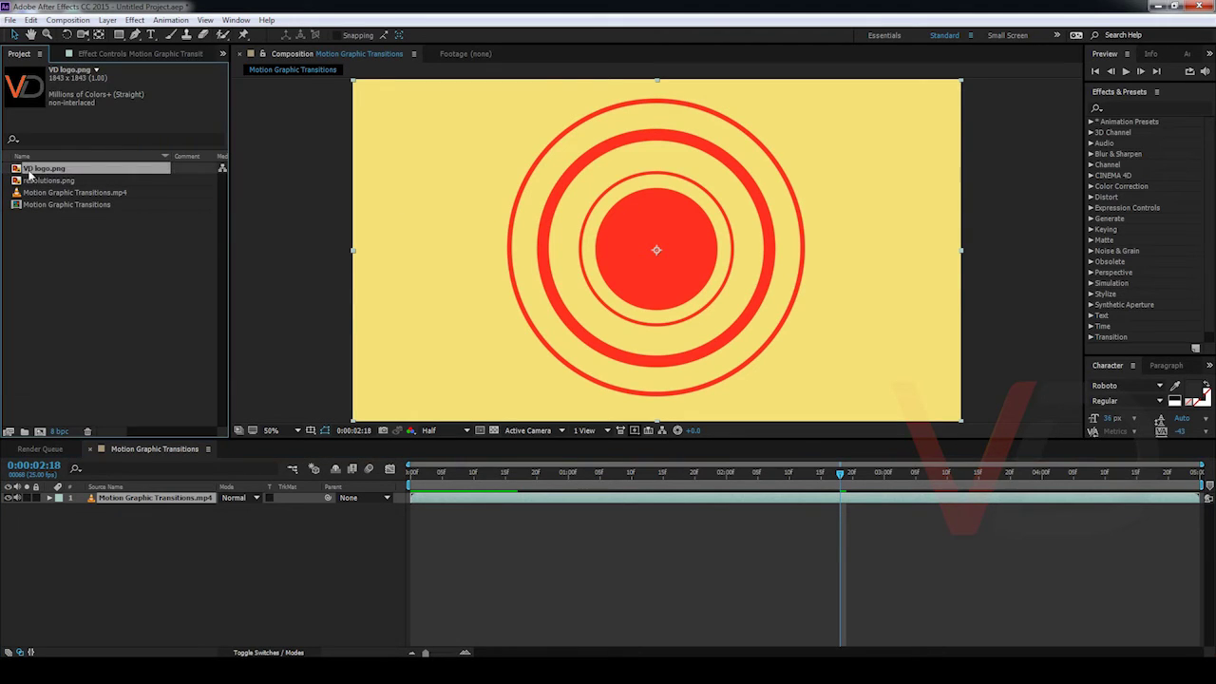
{"action": "mouse_move", "coordinate": [27, 176]}
{"action": "left_mouse_down"}
{"action": "mouse_move", "coordinate": [627, 210]}
{"action": "mouse_move", "coordinate": [671, 235]}
{"action": "mouse_move", "coordinate": [171, 510]}
{"action": "mouse_move", "coordinate": [484, 480]}
{"action": "mouse_move", "coordinate": [583, 506]}
{"action": "mouse_move", "coordinate": [637, 505]}
{"action": "mouse_move", "coordinate": [572, 514]}
{"action": "mouse_move", "coordinate": [611, 507]}
{"action": "mouse_move", "coordinate": [185, 404]}
{"action": "mouse_move", "coordinate": [266, 361]}
{"action": "mouse_move", "coordinate": [740, 193]}
{"action": "mouse_move", "coordinate": [652, 231]}
{"action": "mouse_move", "coordinate": [656, 250]}
{"action": "mouse_move", "coordinate": [635, 235]}
{"action": "left_mouse_up"}
{"action": "left_click_drag", "start_coordinate": [662, 201], "coordinate": [679, 214]}
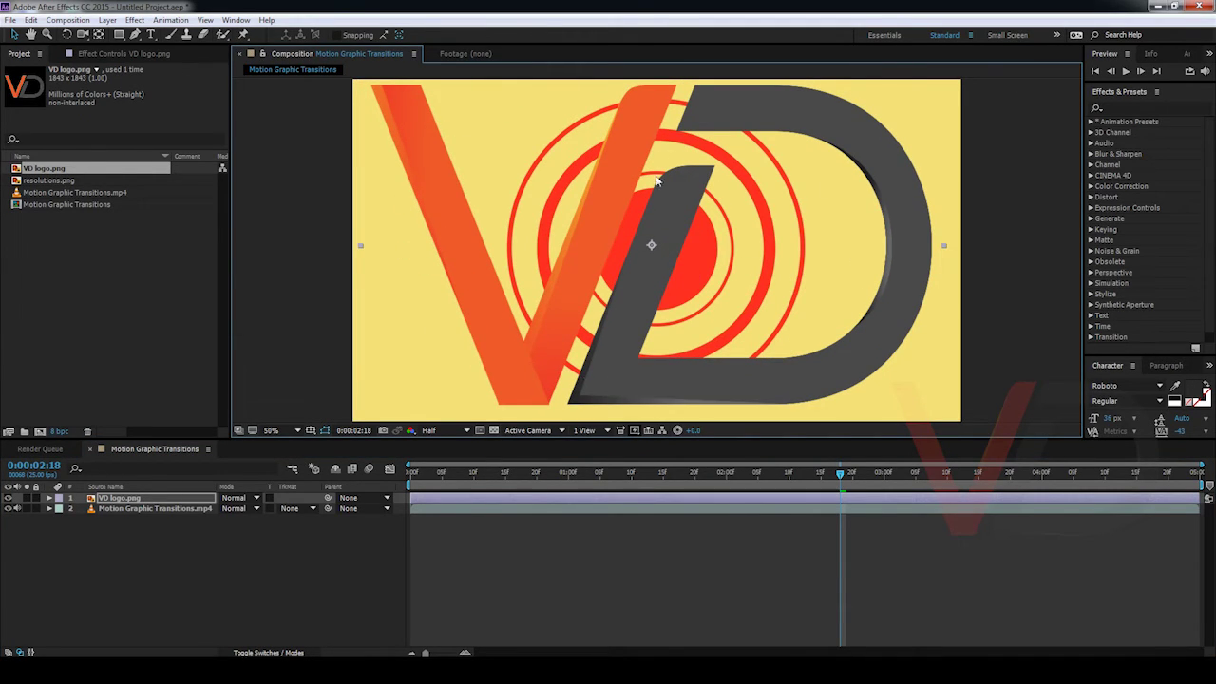
Step: Expand the VD logo.png layer's Transform properties and set its scale to 10%
{"action": "left_click", "coordinate": [111, 499]}
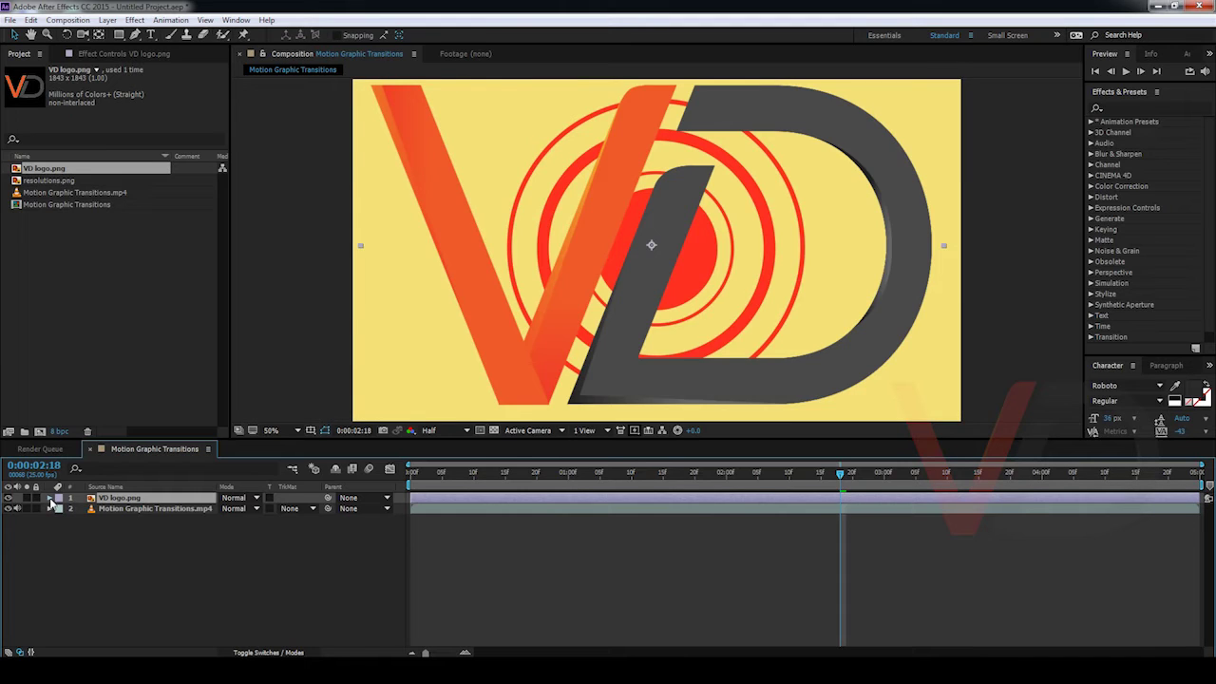
{"action": "left_click", "coordinate": [49, 499]}
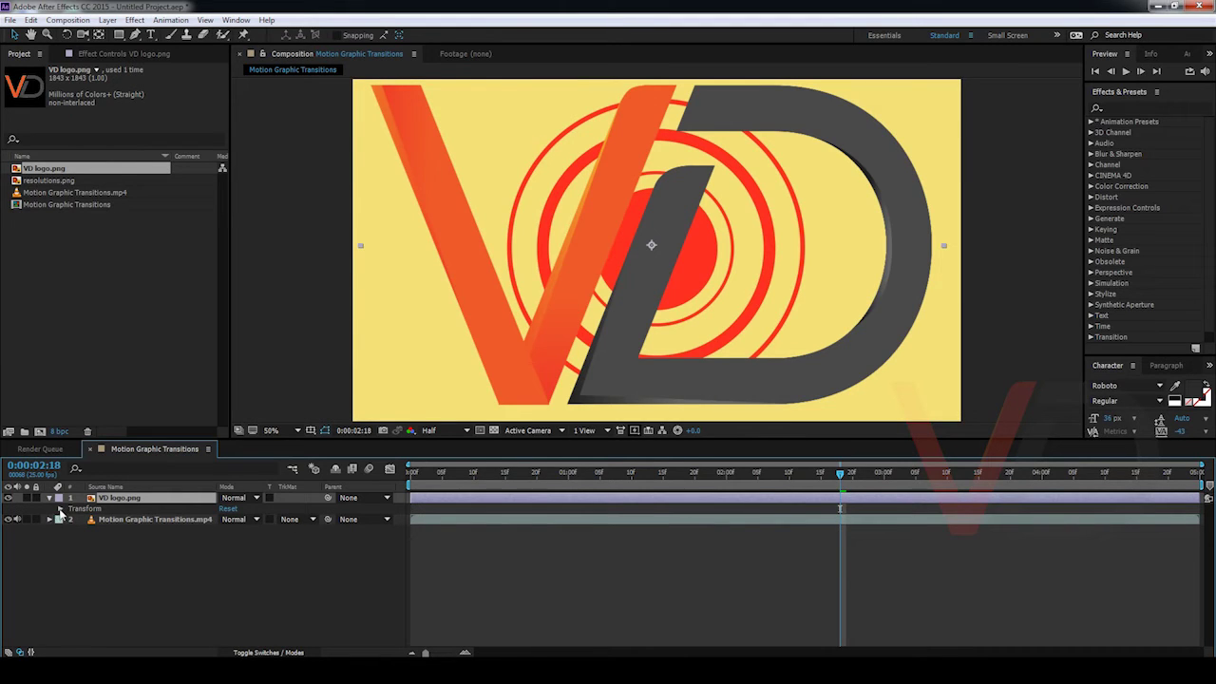
{"action": "left_click", "coordinate": [60, 509]}
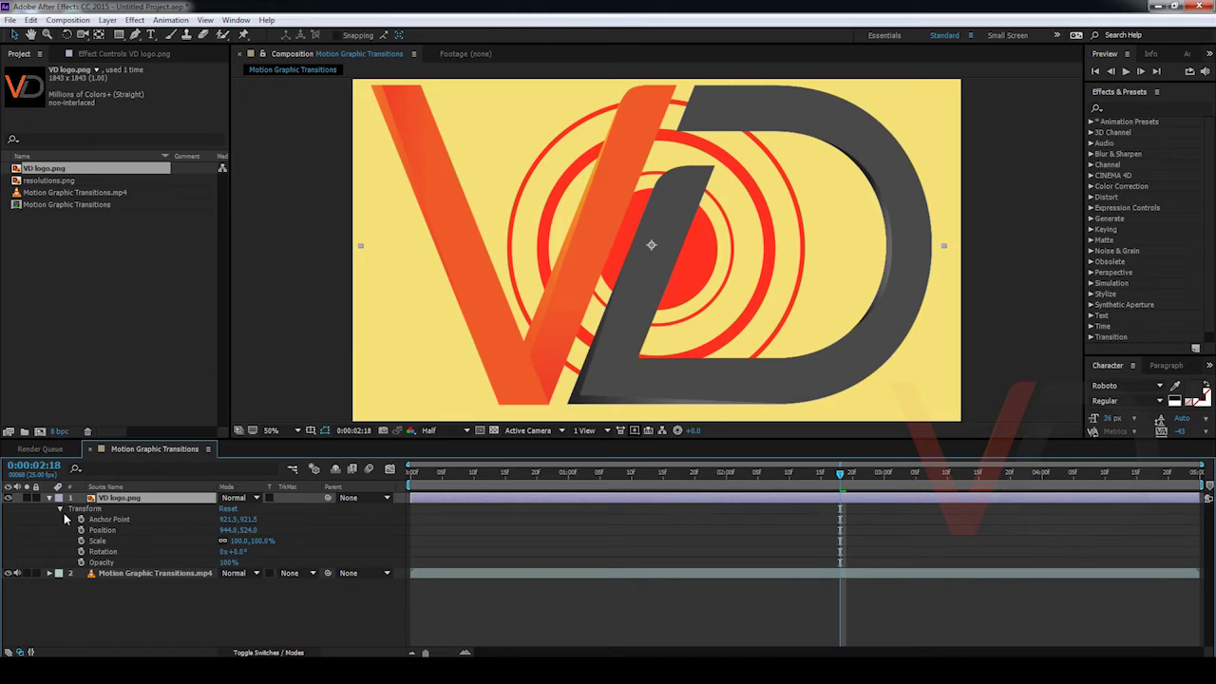
{"action": "left_click", "coordinate": [105, 541]}
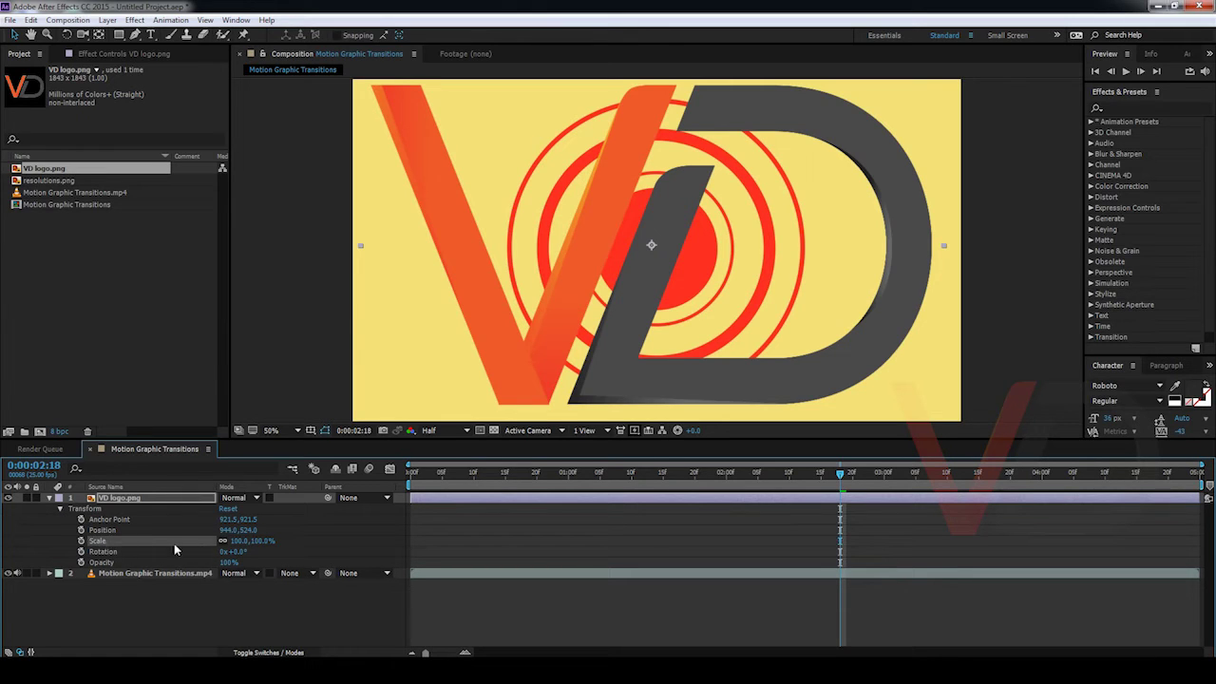
{"action": "left_click_drag", "start_coordinate": [237, 546], "coordinate": [192, 553]}
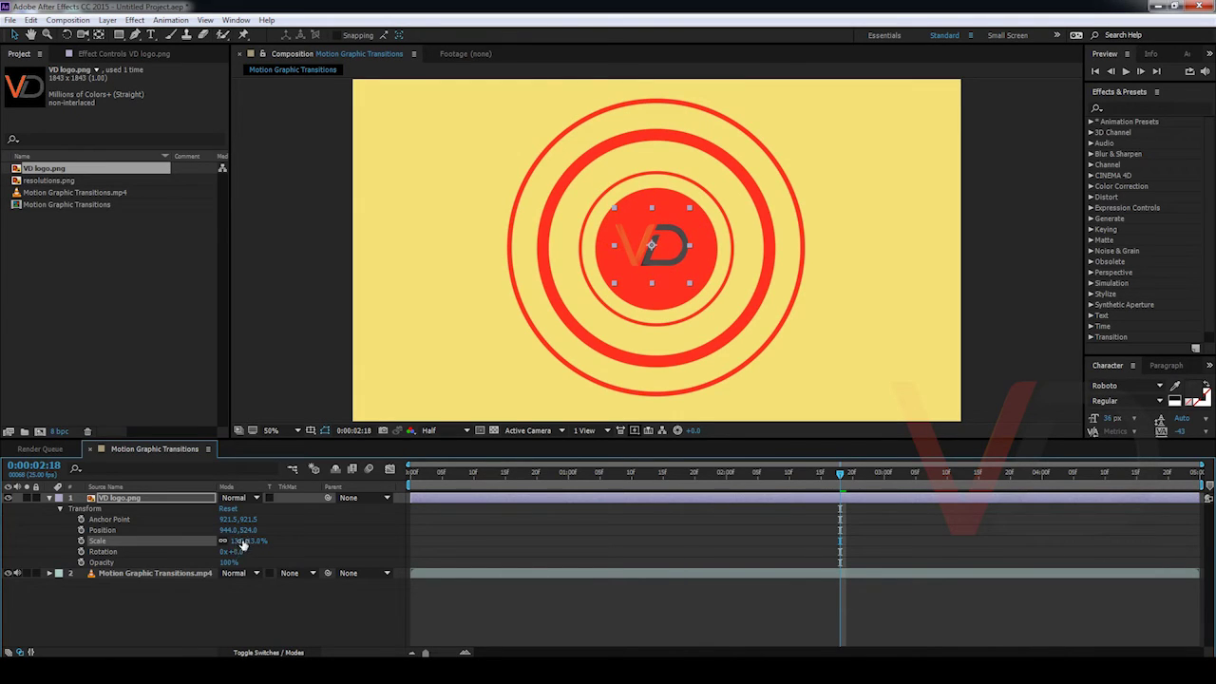
{"action": "left_click", "coordinate": [237, 544]}
{"action": "type", "text": "10"}
{"action": "key", "text": "Return"}
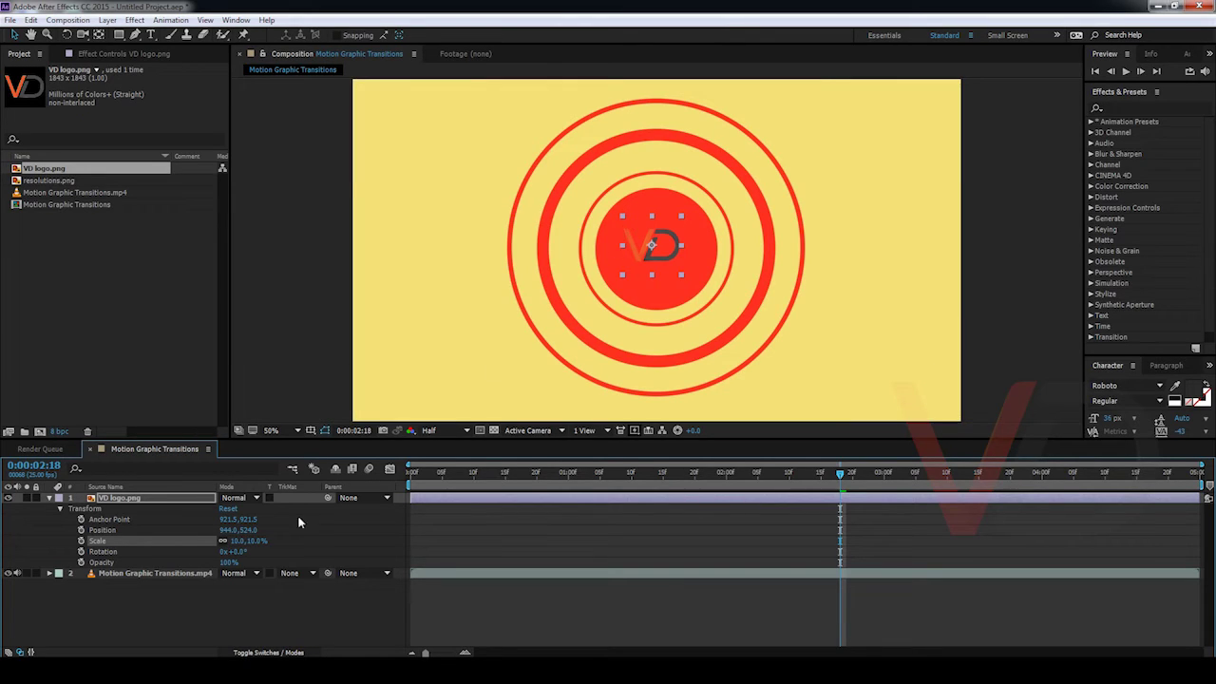
Step: Try a horizontal scale of 20% on the logo without constrained proportions, and set it back to 10%
{"action": "left_click", "coordinate": [236, 540]}
{"action": "type", "text": "20"}
{"action": "key", "text": "Return"}
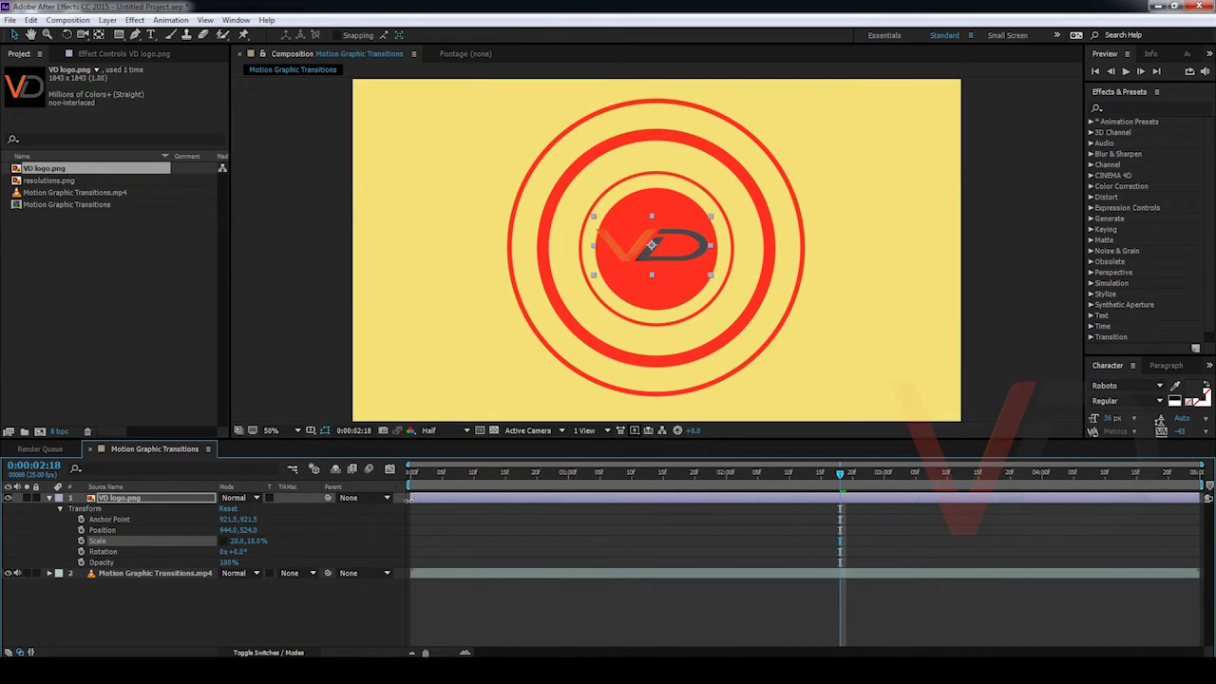
{"action": "left_click", "coordinate": [237, 540]}
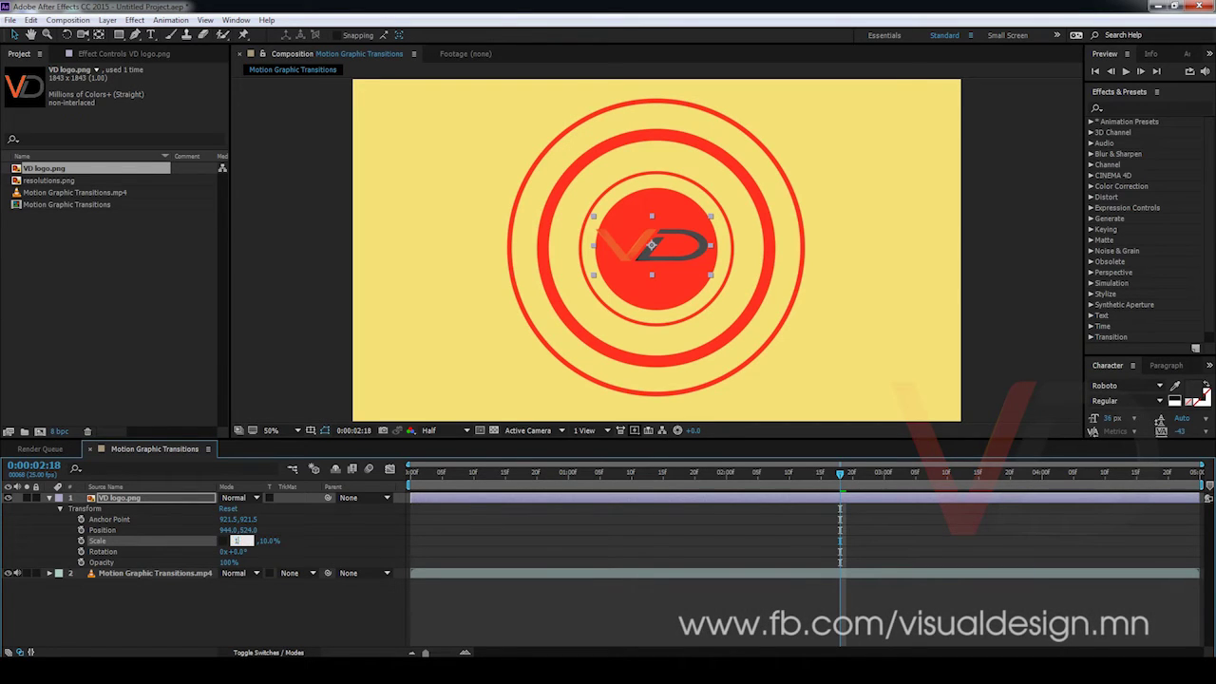
{"action": "type", "text": "10"}
{"action": "key", "text": "Return"}
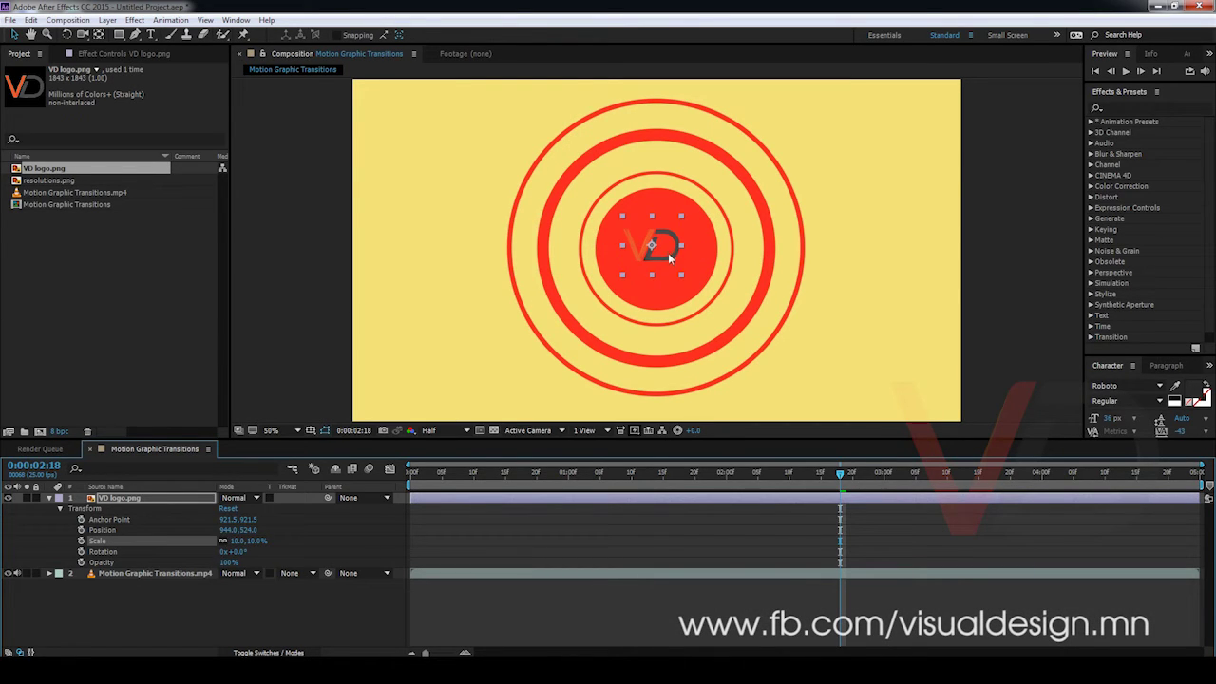
Step: Move the logo to the upper-left corner of the frame, at about 168, 126, and collapse its layer properties
{"action": "left_click_drag", "start_coordinate": [669, 259], "coordinate": [422, 135]}
{"action": "left_click", "coordinate": [372, 615]}
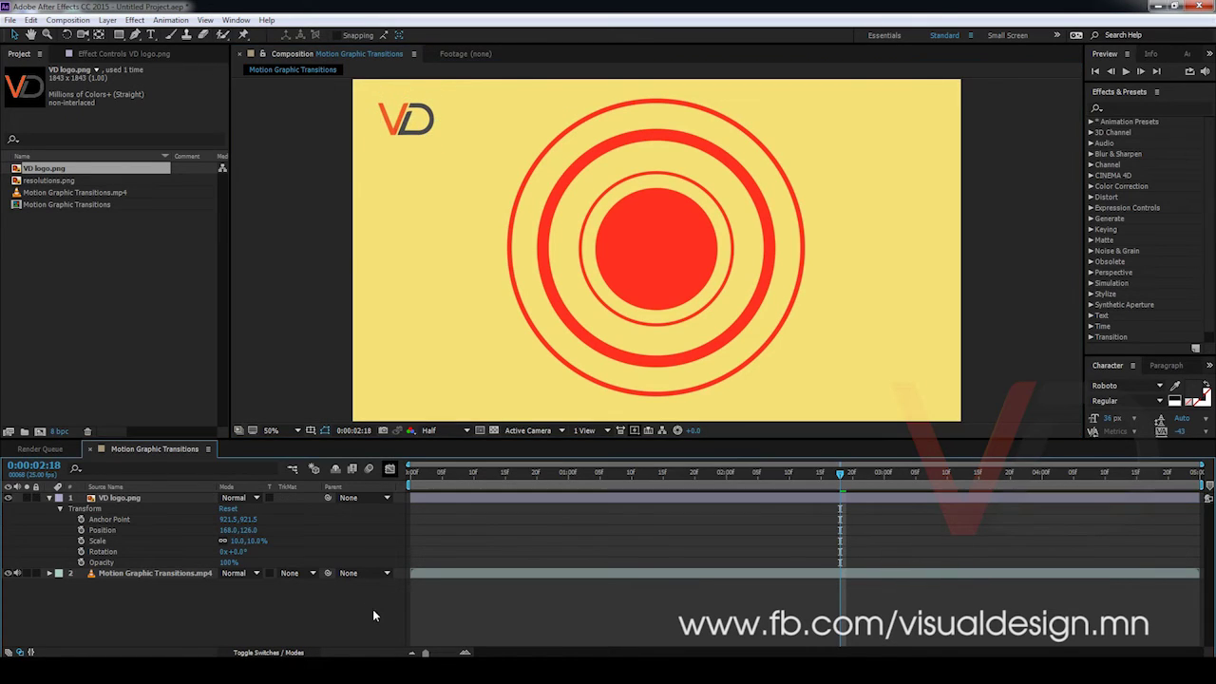
{"action": "left_click", "coordinate": [102, 500]}
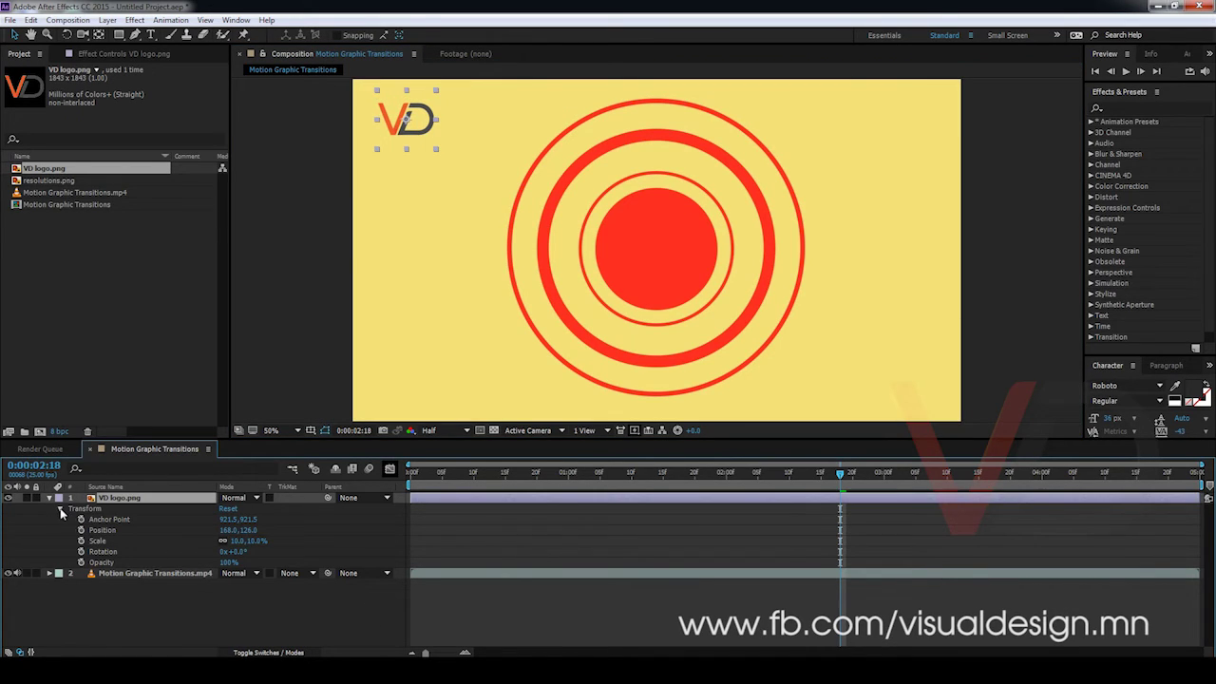
{"action": "left_click", "coordinate": [49, 498]}
{"action": "left_click", "coordinate": [89, 531]}
Step: Trim the start of the VD logo.png layer to 0:00:01:00 and scrub across the new start point
{"action": "left_click_drag", "start_coordinate": [503, 475], "coordinate": [481, 489]}
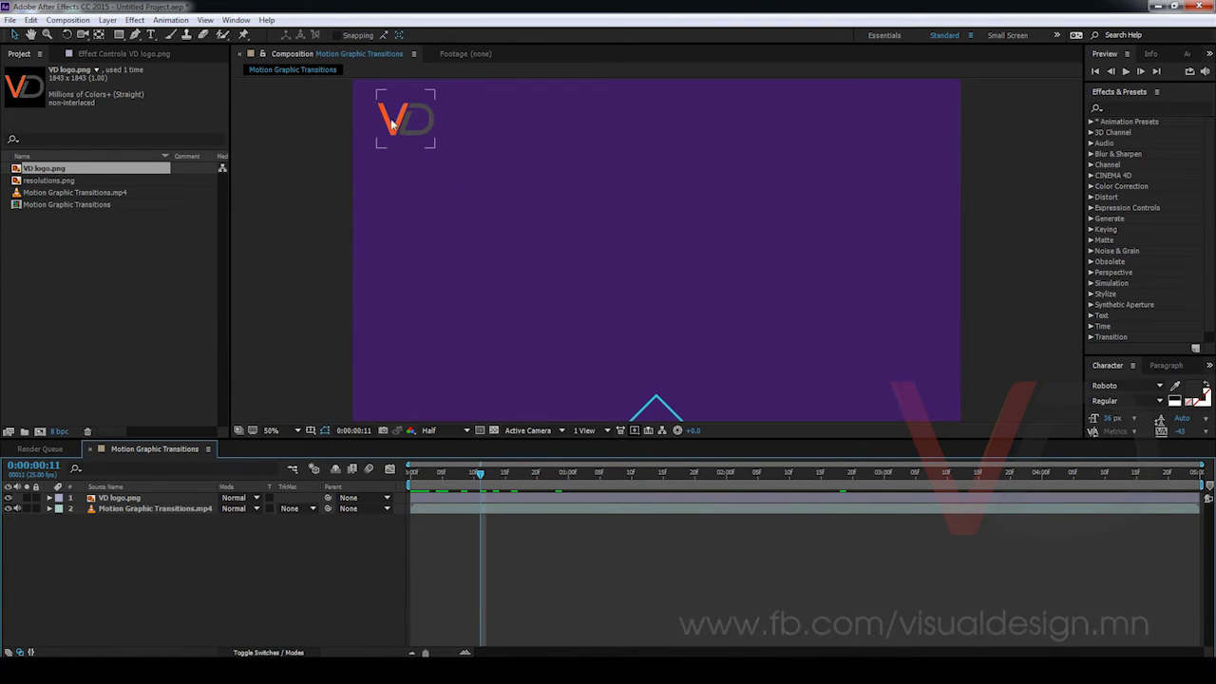
{"action": "left_click", "coordinate": [498, 499]}
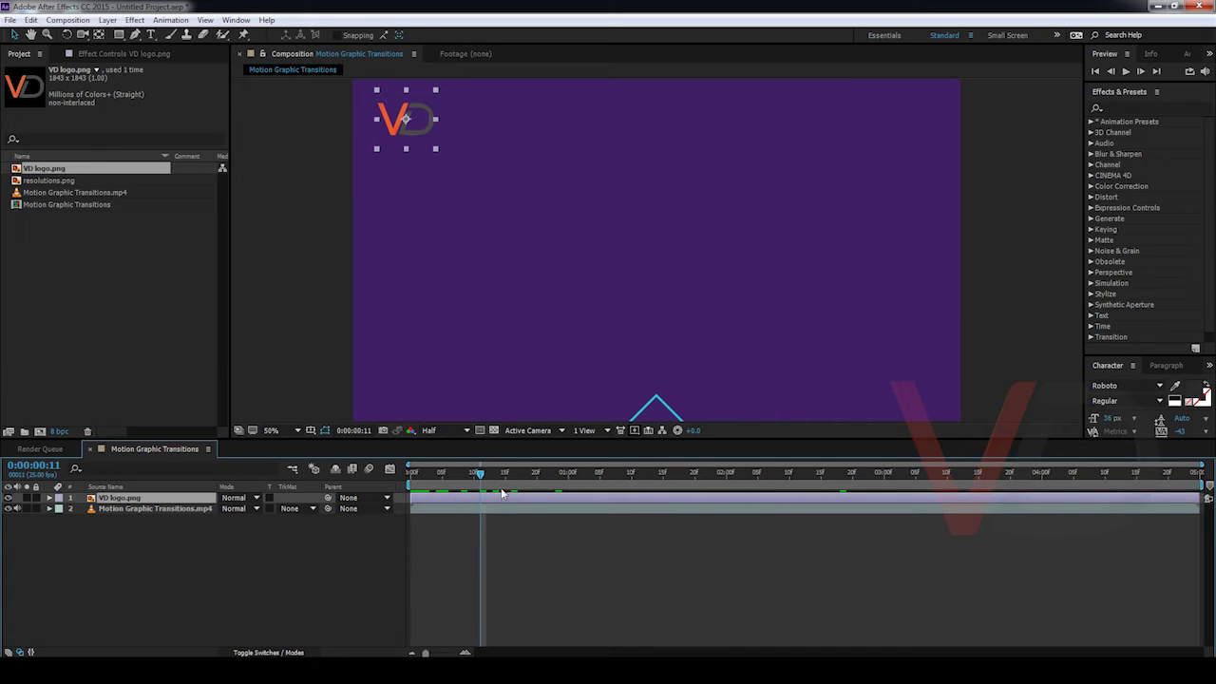
{"action": "left_click", "coordinate": [567, 475]}
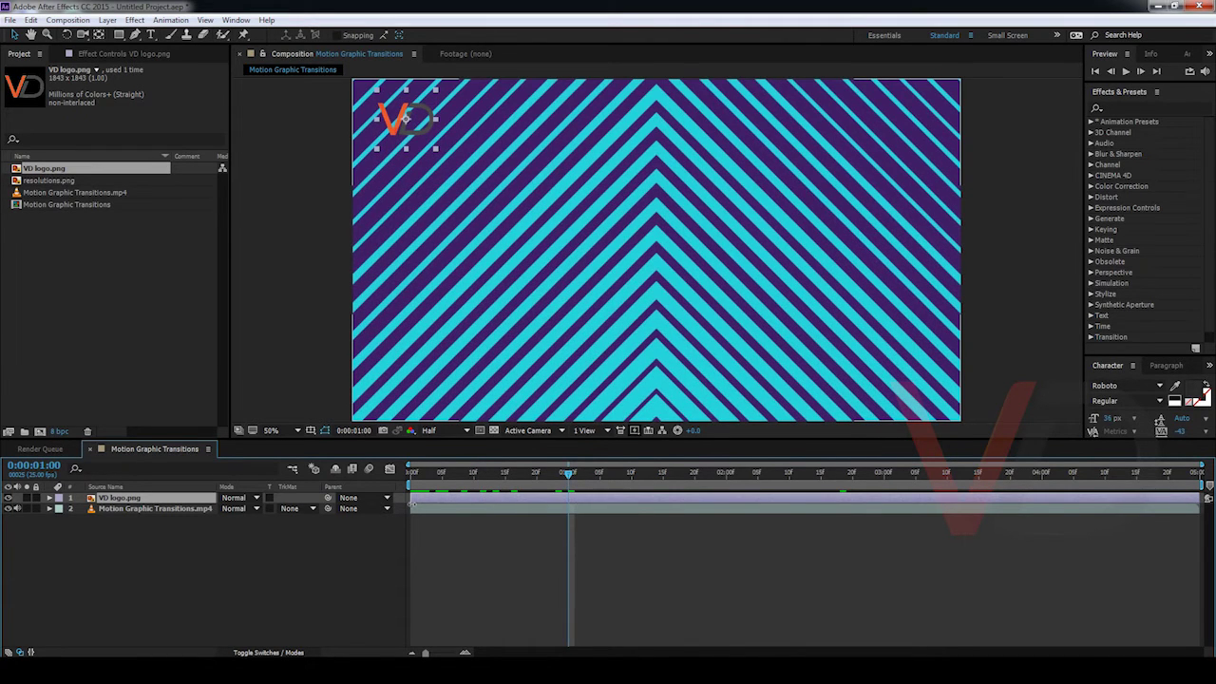
{"action": "left_click_drag", "start_coordinate": [413, 498], "coordinate": [567, 500]}
{"action": "left_click_drag", "start_coordinate": [461, 472], "coordinate": [578, 485]}
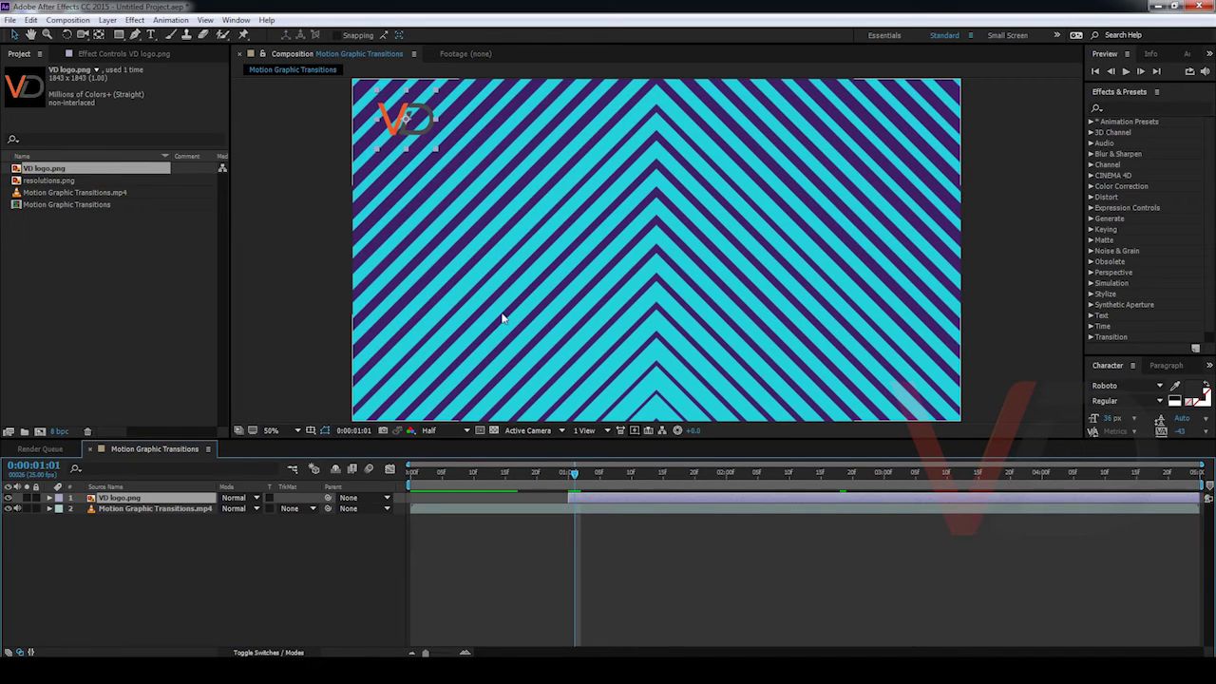
Step: Set the preview resolution to Full and play the composition from the beginning
{"action": "left_click", "coordinate": [444, 432]}
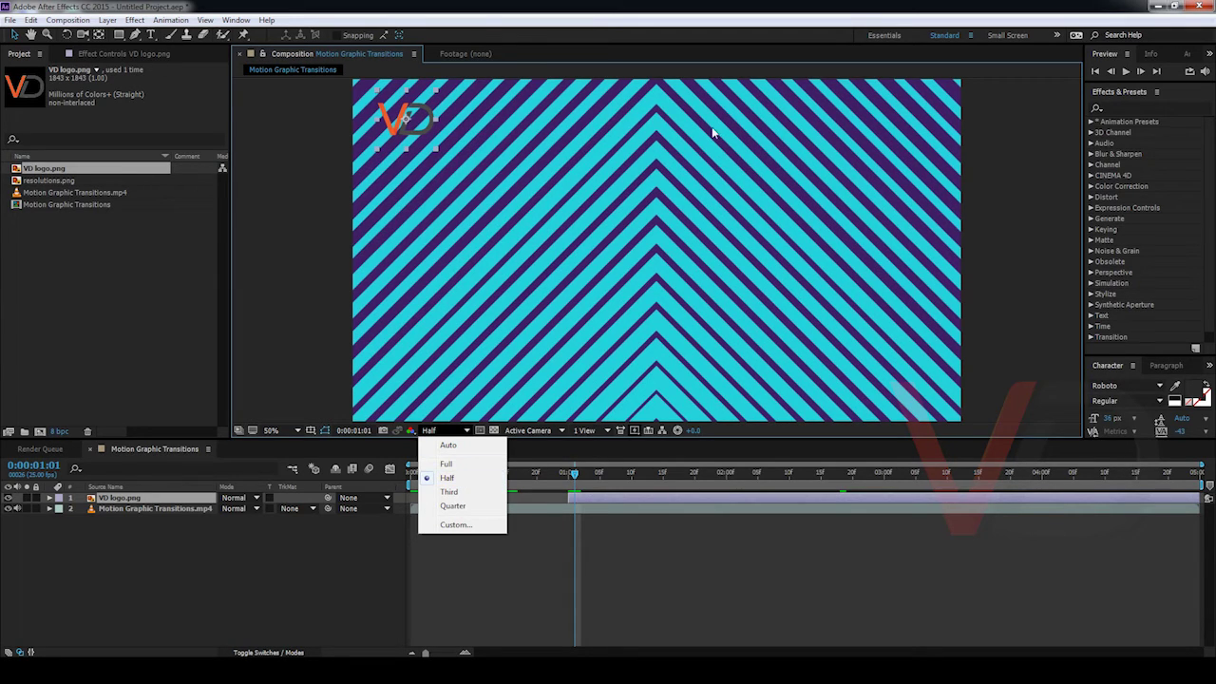
{"action": "left_click", "coordinate": [446, 463]}
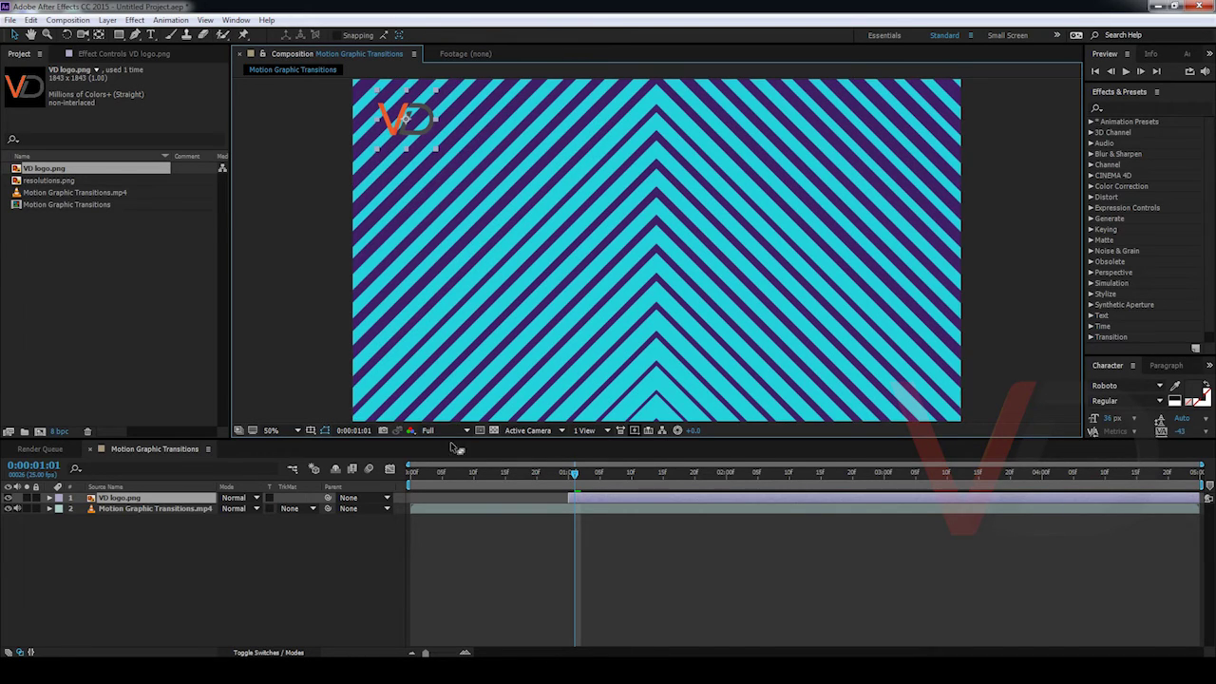
{"action": "left_click", "coordinate": [409, 472]}
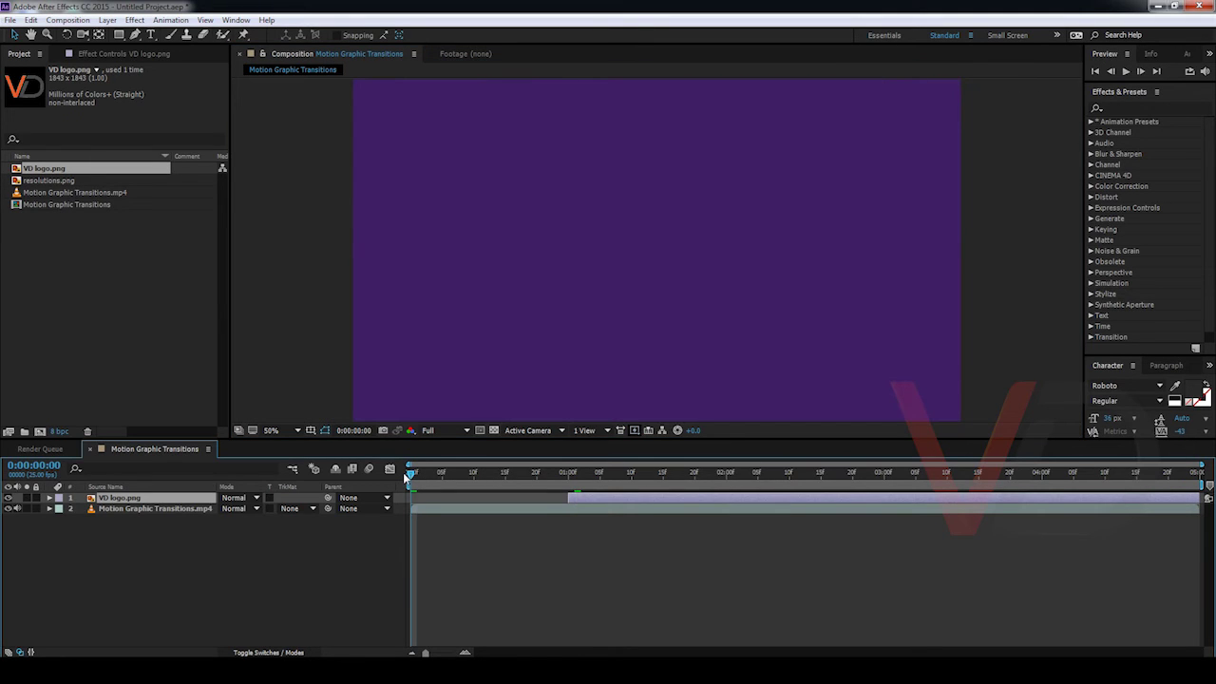
{"action": "key", "text": "space"}
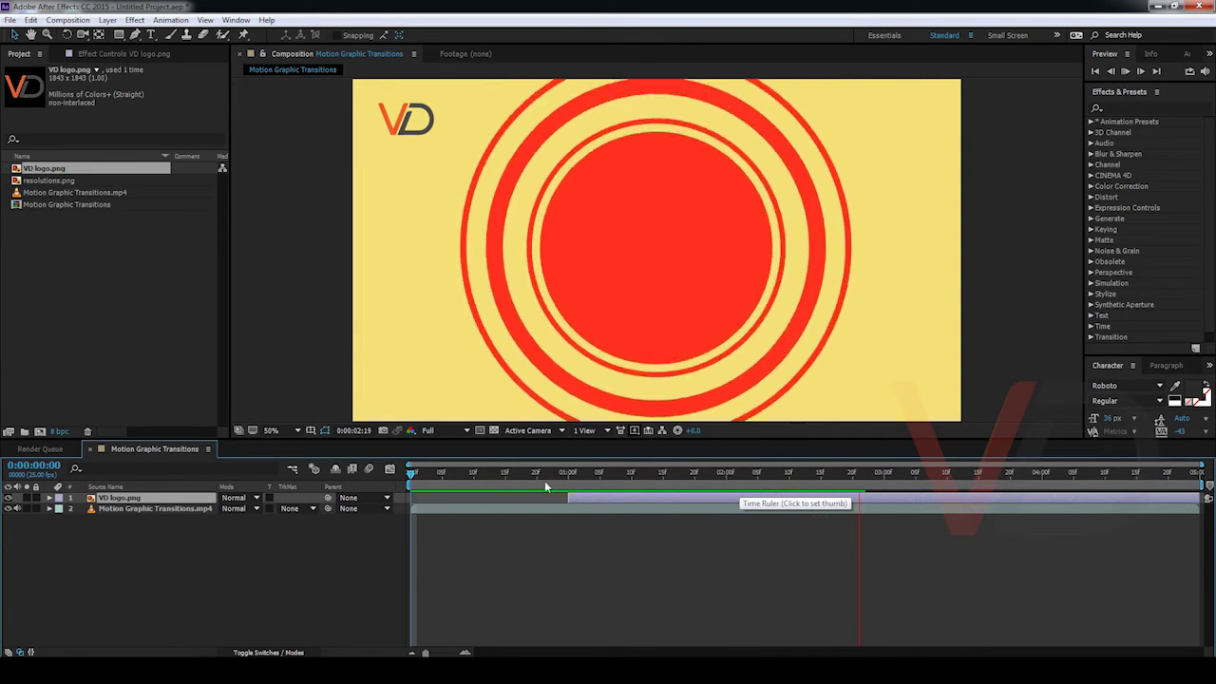
Step: Play the composition again at Full resolution and return to the first frame
{"action": "left_click", "coordinate": [857, 476]}
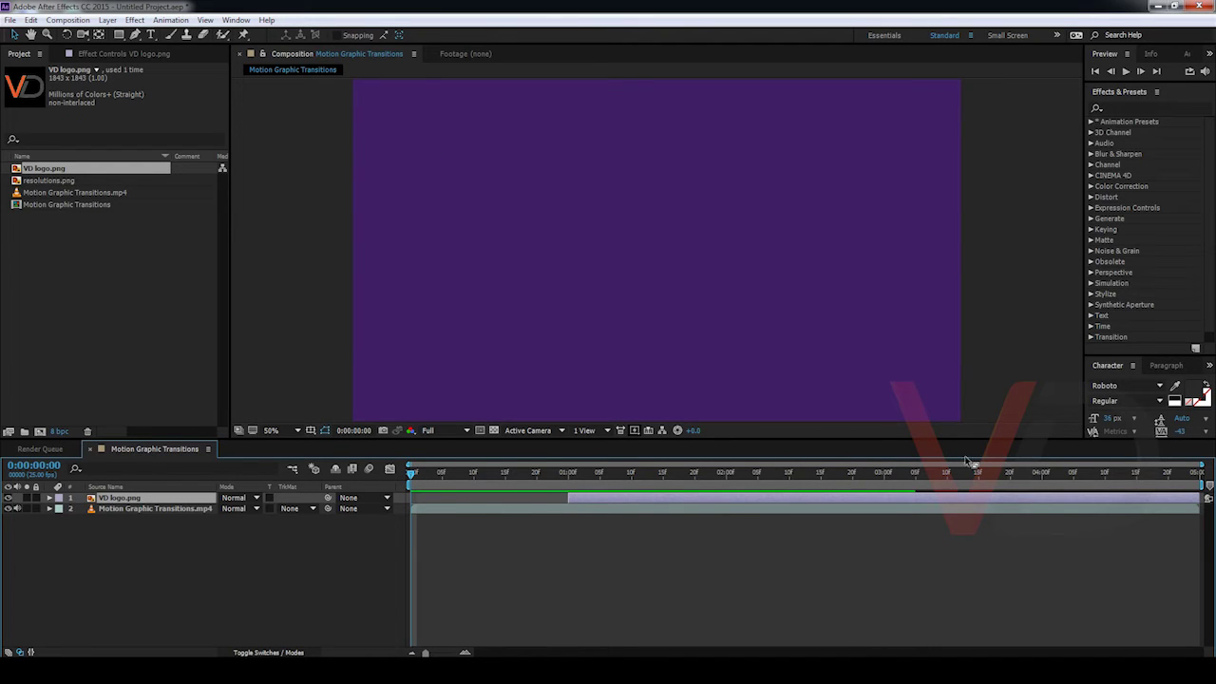
{"action": "key", "text": "space"}
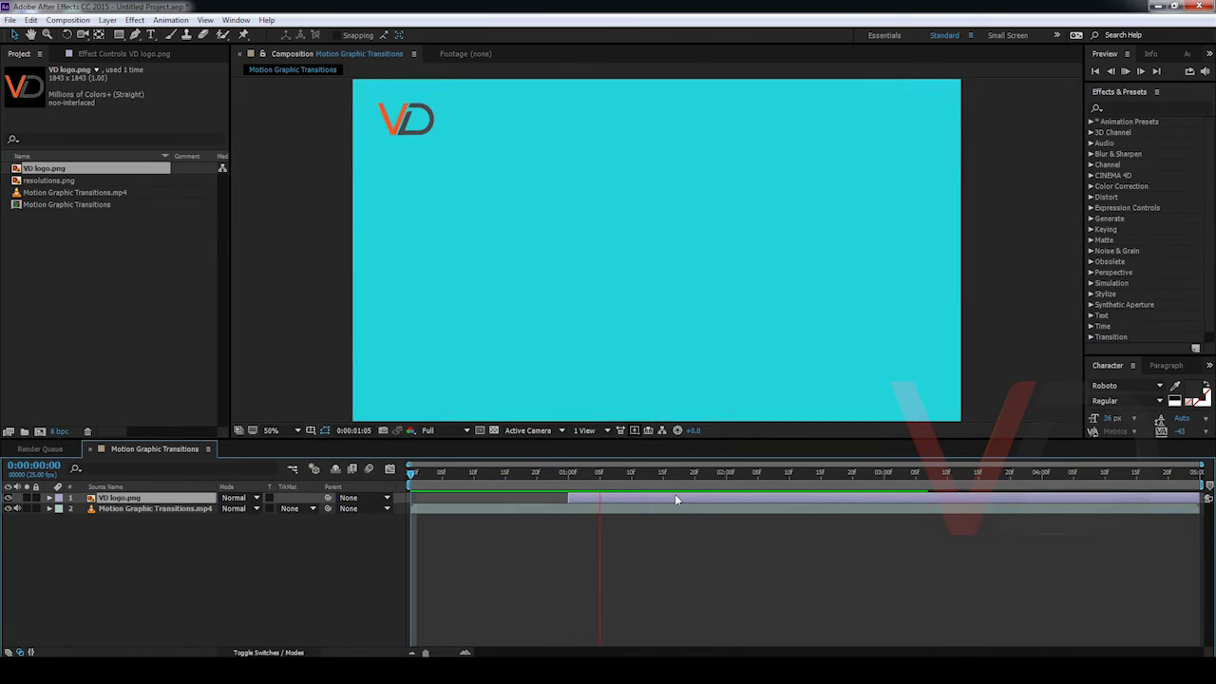
{"action": "key", "text": "space"}
{"action": "key", "text": "Home"}
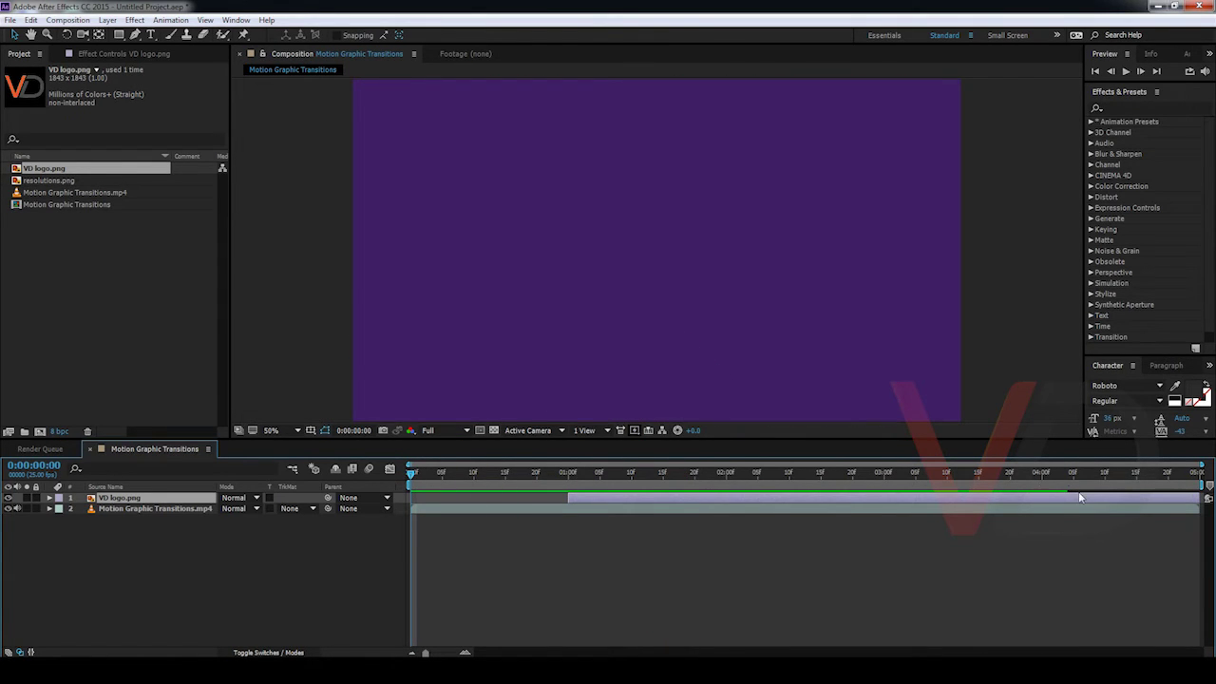
Step: Set the preview resolution to Half, play the composition, park the playhead at 0:00:01:17 and deselect the logo layer
{"action": "left_click", "coordinate": [435, 431]}
{"action": "left_click", "coordinate": [468, 477]}
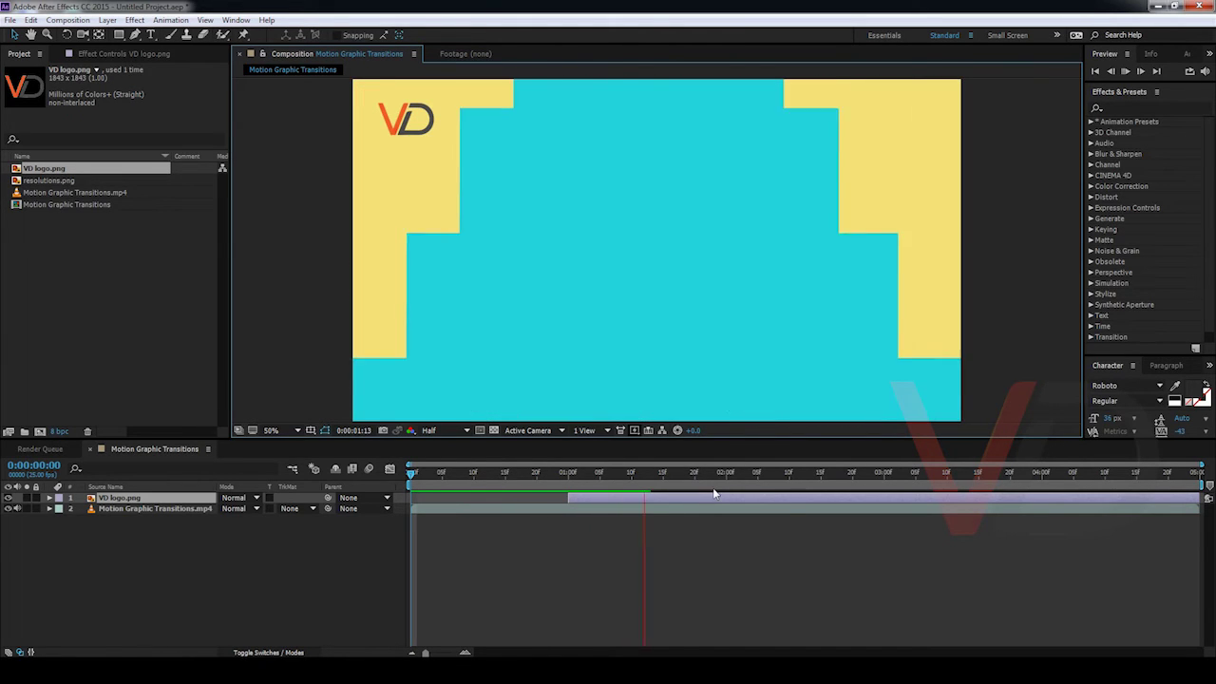
{"action": "left_click_drag", "start_coordinate": [720, 479], "coordinate": [674, 482]}
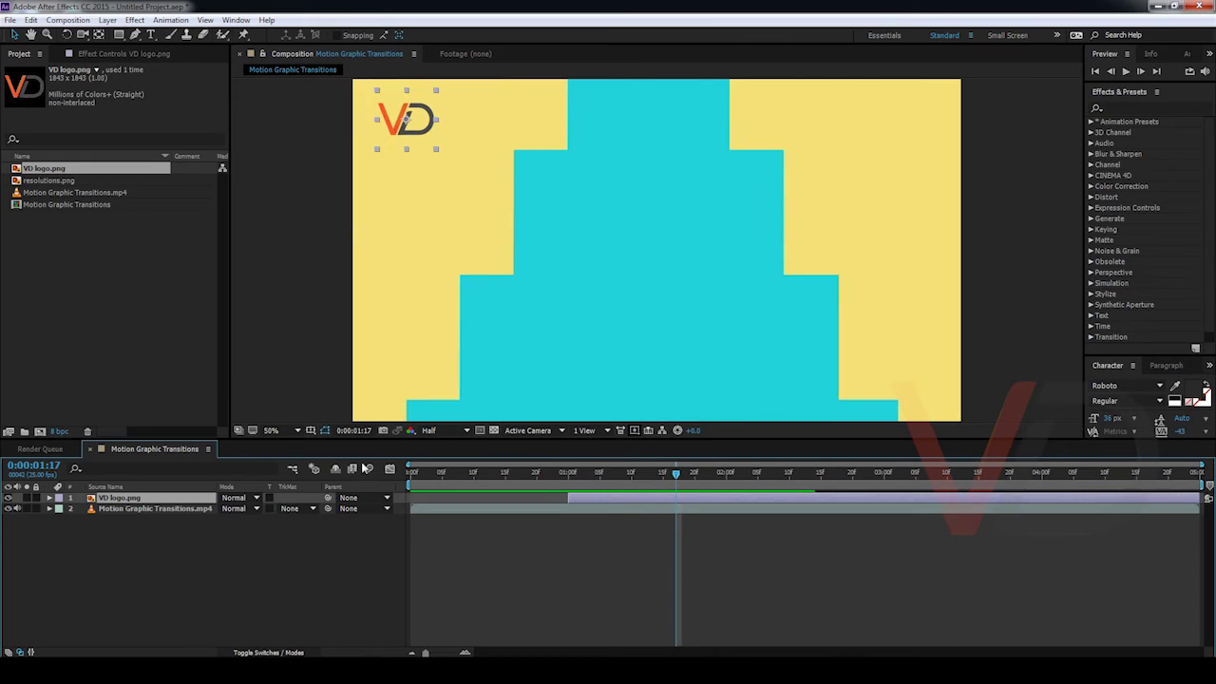
{"action": "left_click", "coordinate": [367, 517]}
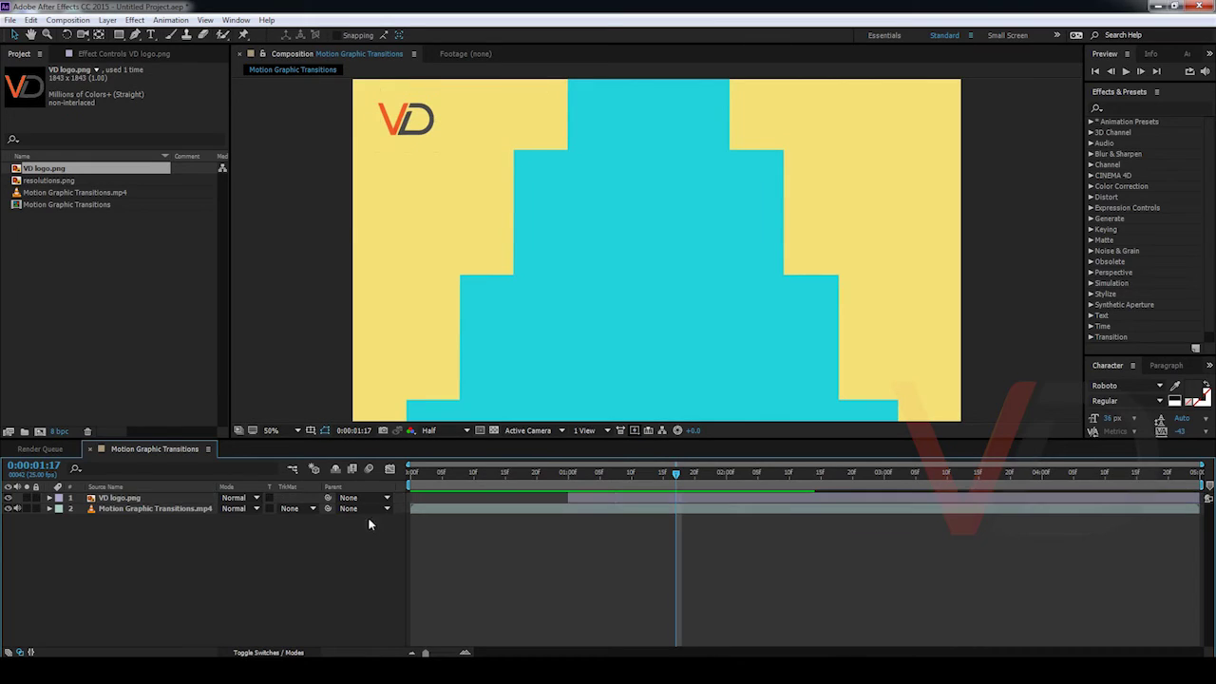
Step: Display the Title/Action Safe overlay on the composition and hide it again
{"action": "left_click", "coordinate": [309, 431]}
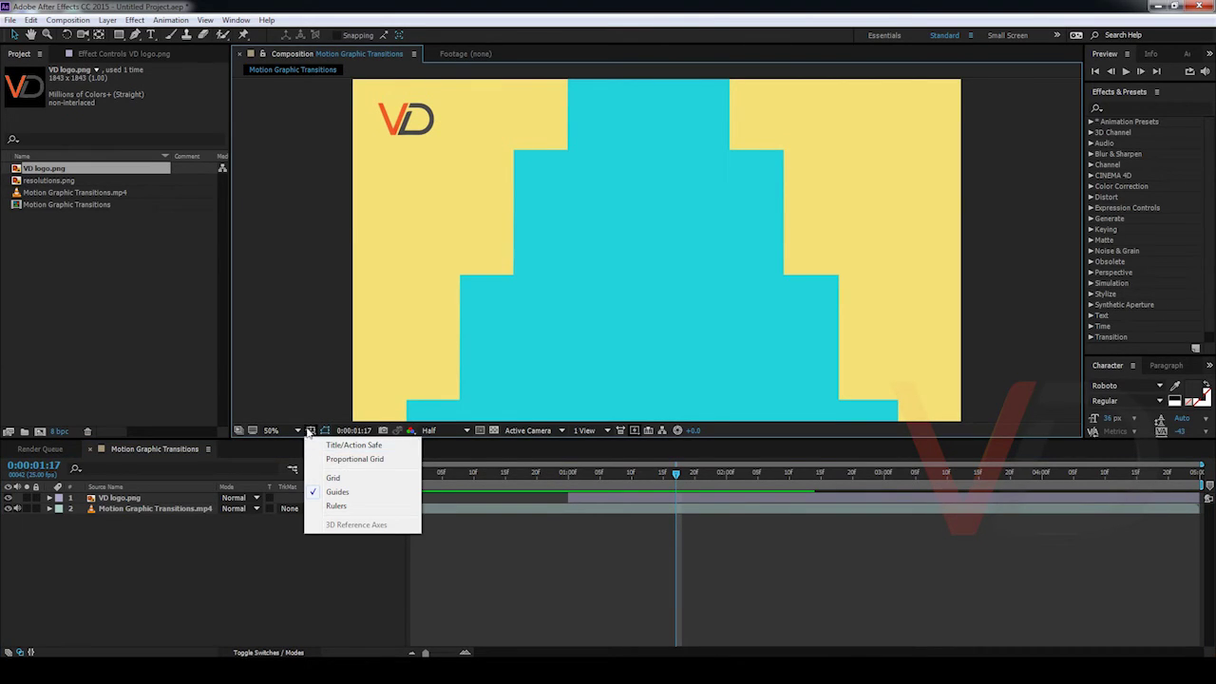
{"action": "left_click", "coordinate": [310, 432]}
{"action": "left_click", "coordinate": [310, 432]}
{"action": "left_click", "coordinate": [353, 445]}
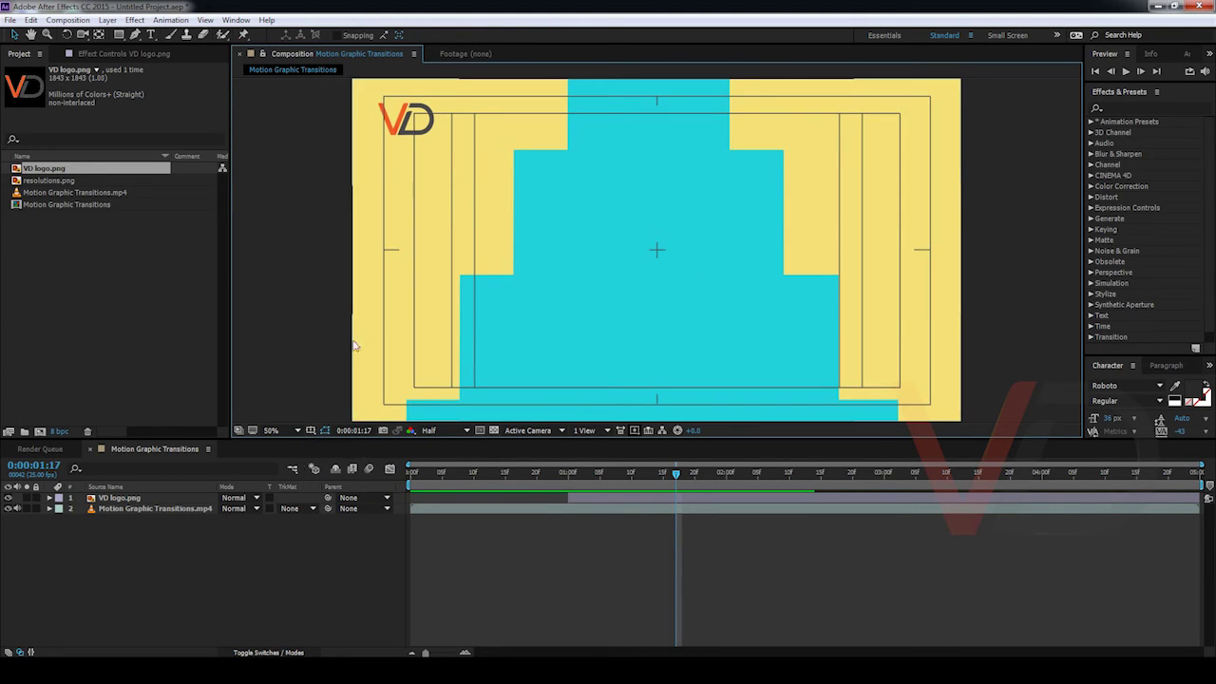
{"action": "left_click", "coordinate": [310, 430]}
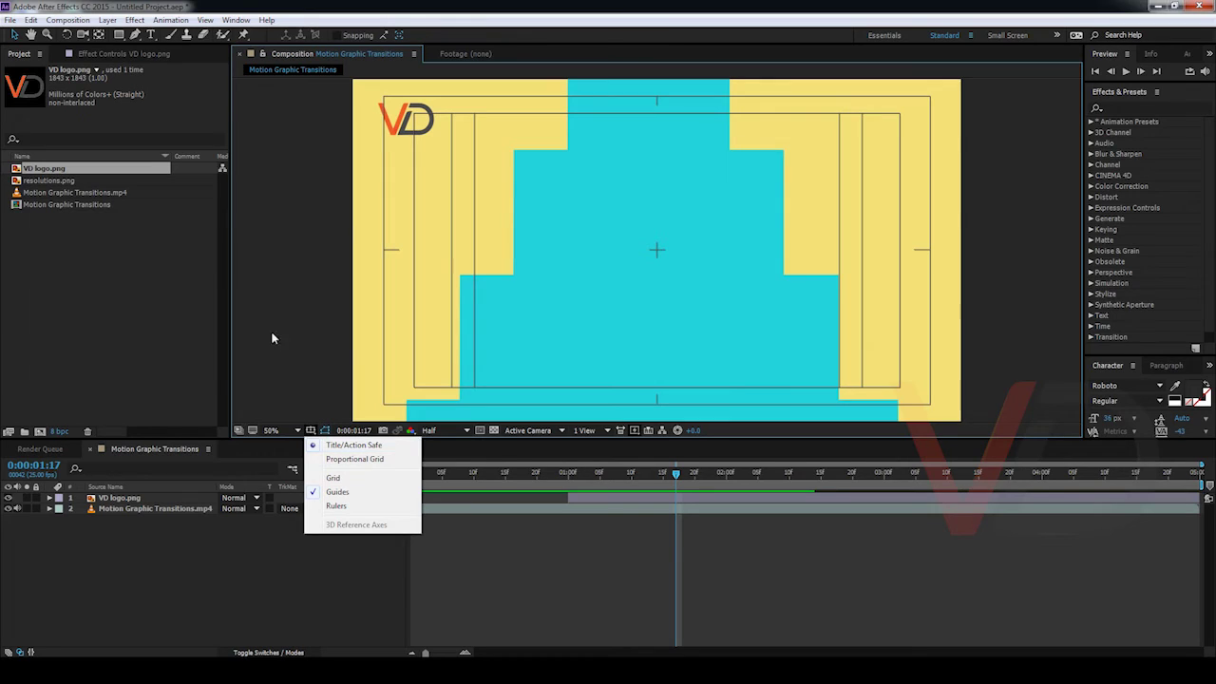
{"action": "left_click", "coordinate": [283, 442]}
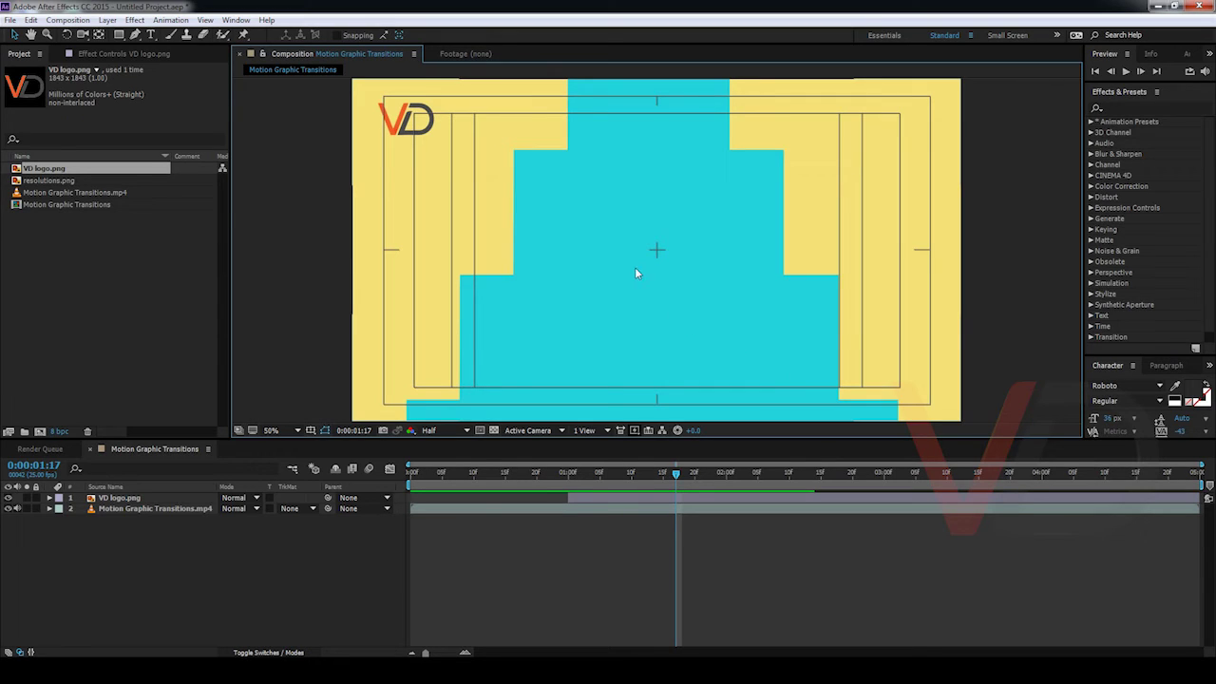
{"action": "left_click", "coordinate": [314, 435]}
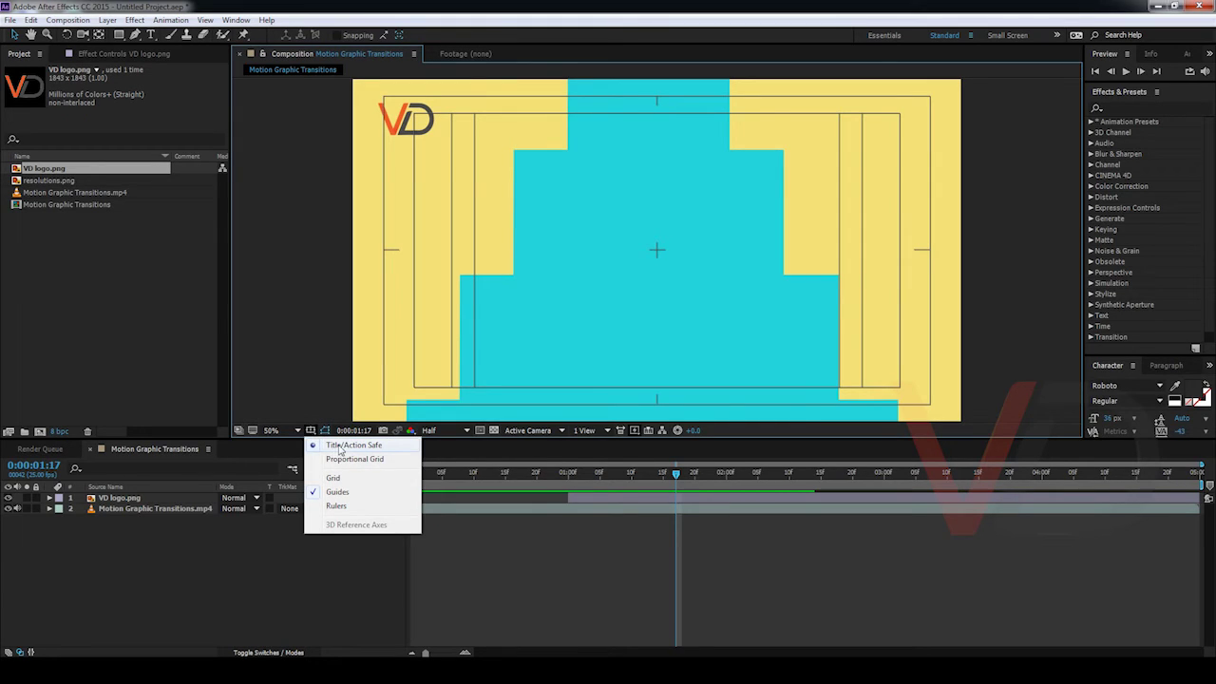
{"action": "left_click", "coordinate": [344, 447]}
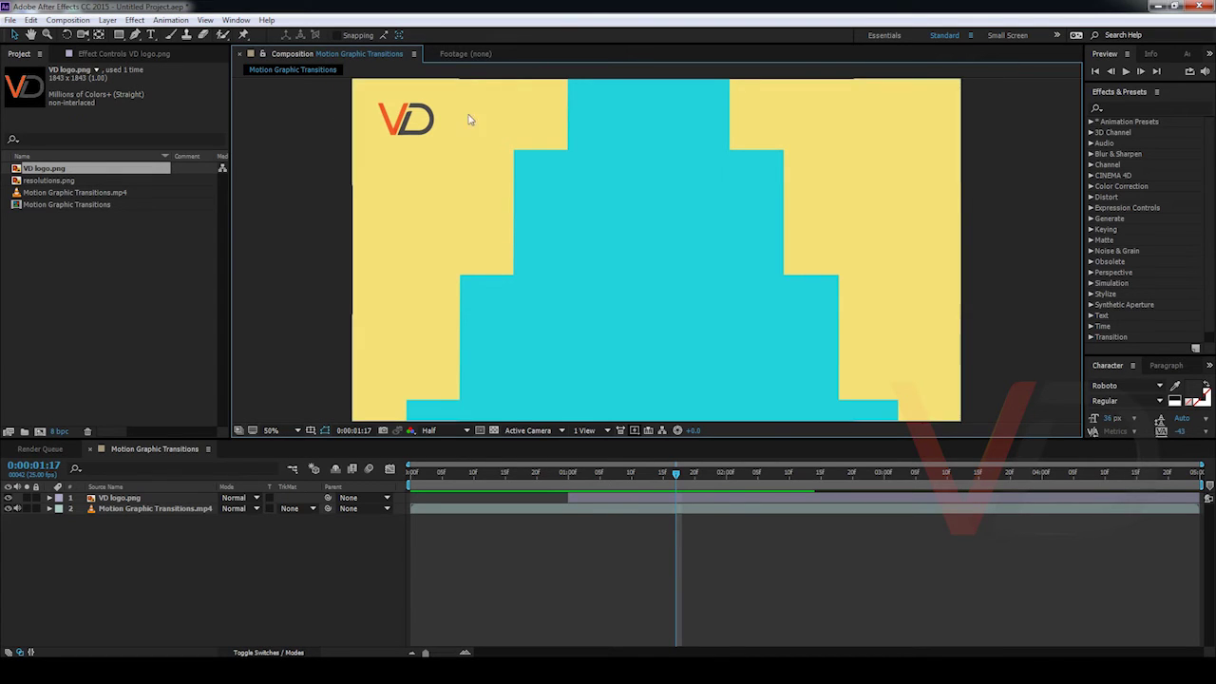
Step: Magnify the composition view to 100% and 200%, and centre it on the VD logo
{"action": "left_click", "coordinate": [296, 432]}
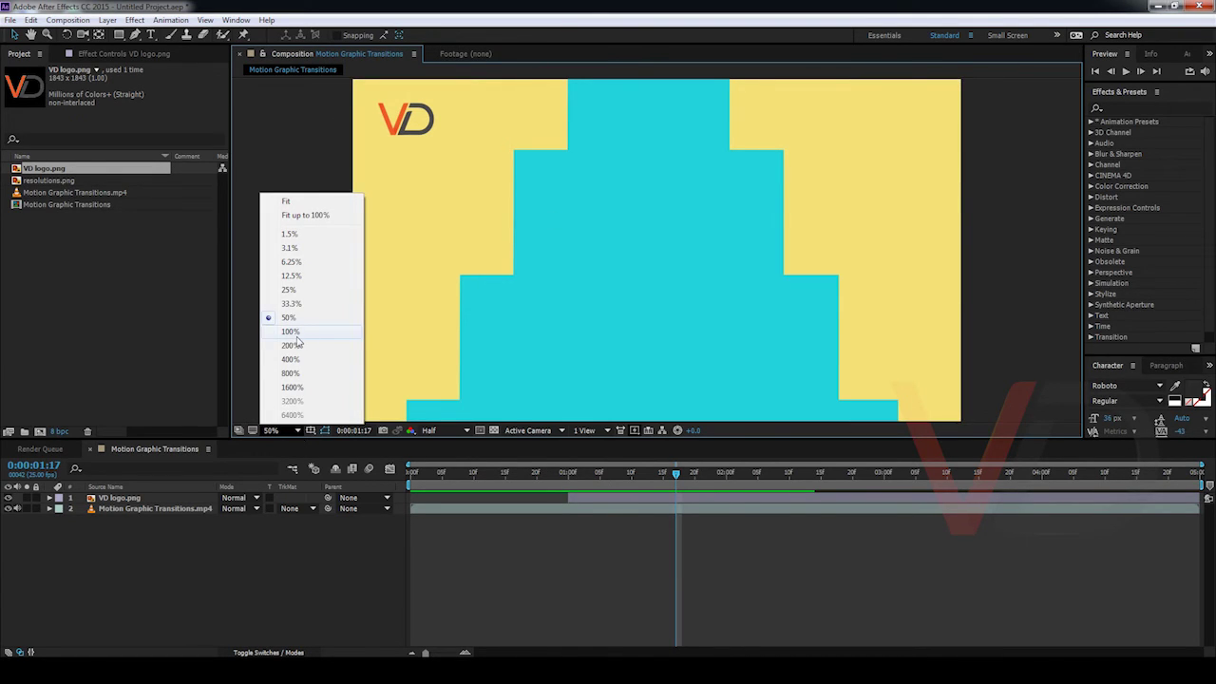
{"action": "left_click", "coordinate": [295, 332]}
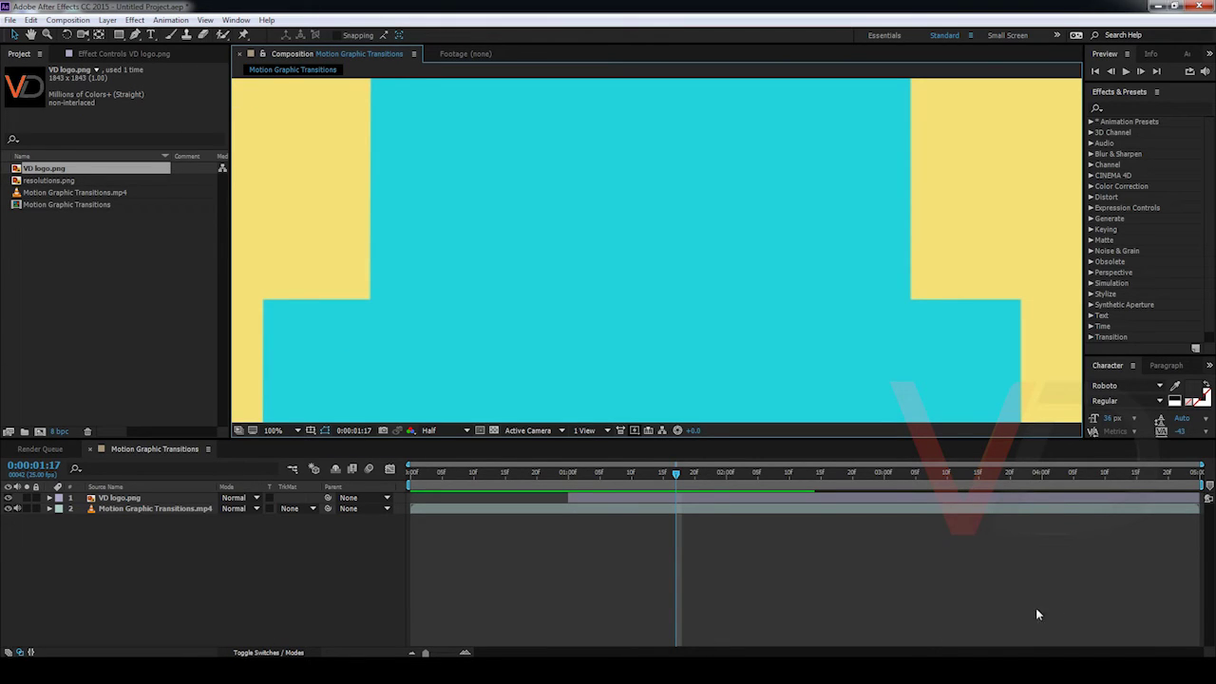
{"action": "left_click", "coordinate": [297, 430]}
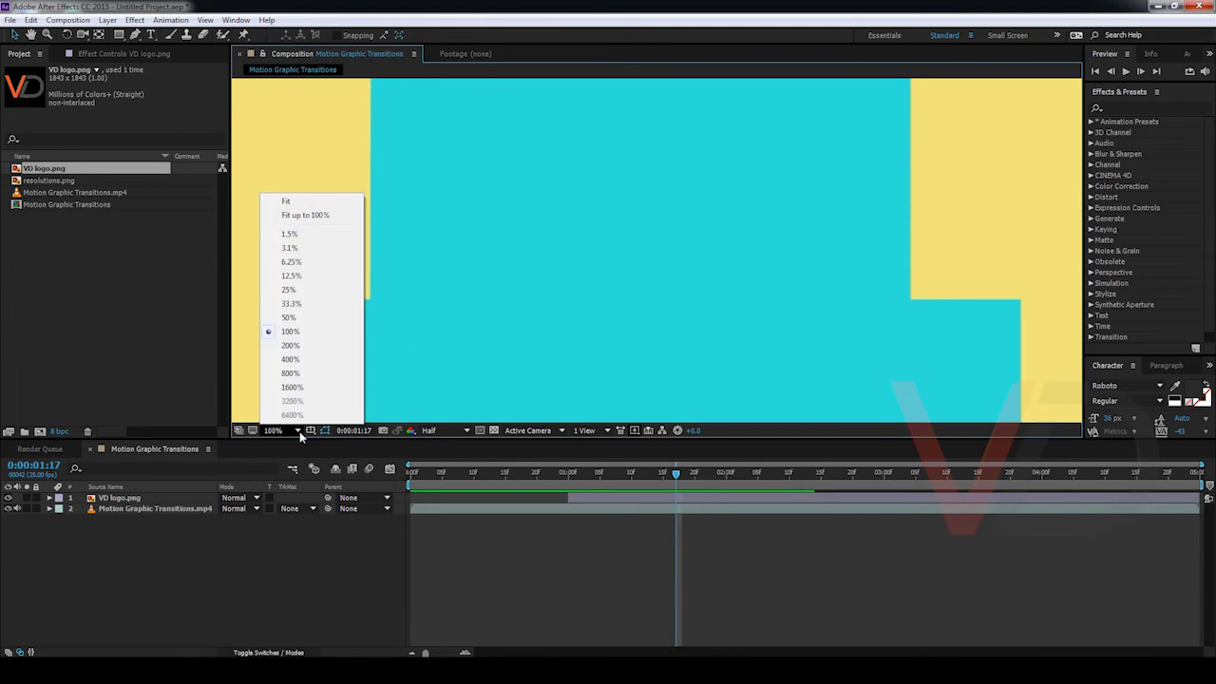
{"action": "left_click", "coordinate": [310, 346]}
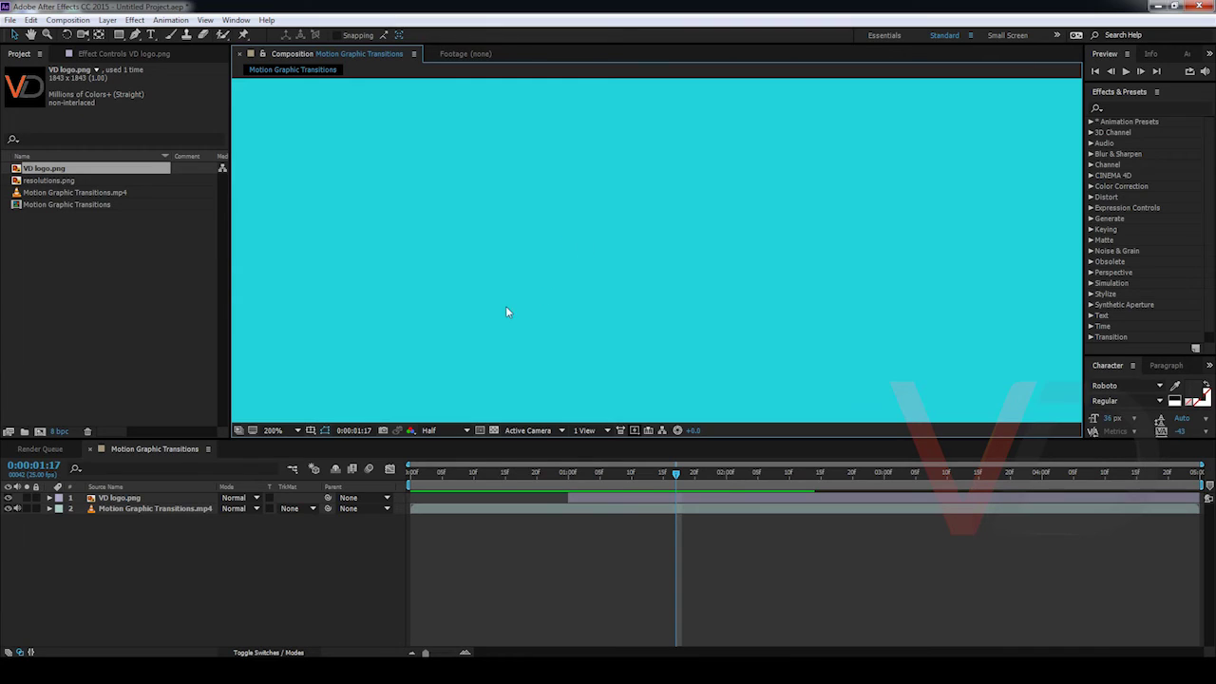
{"action": "left_click_drag", "start_coordinate": [355, 332], "coordinate": [546, 259]}
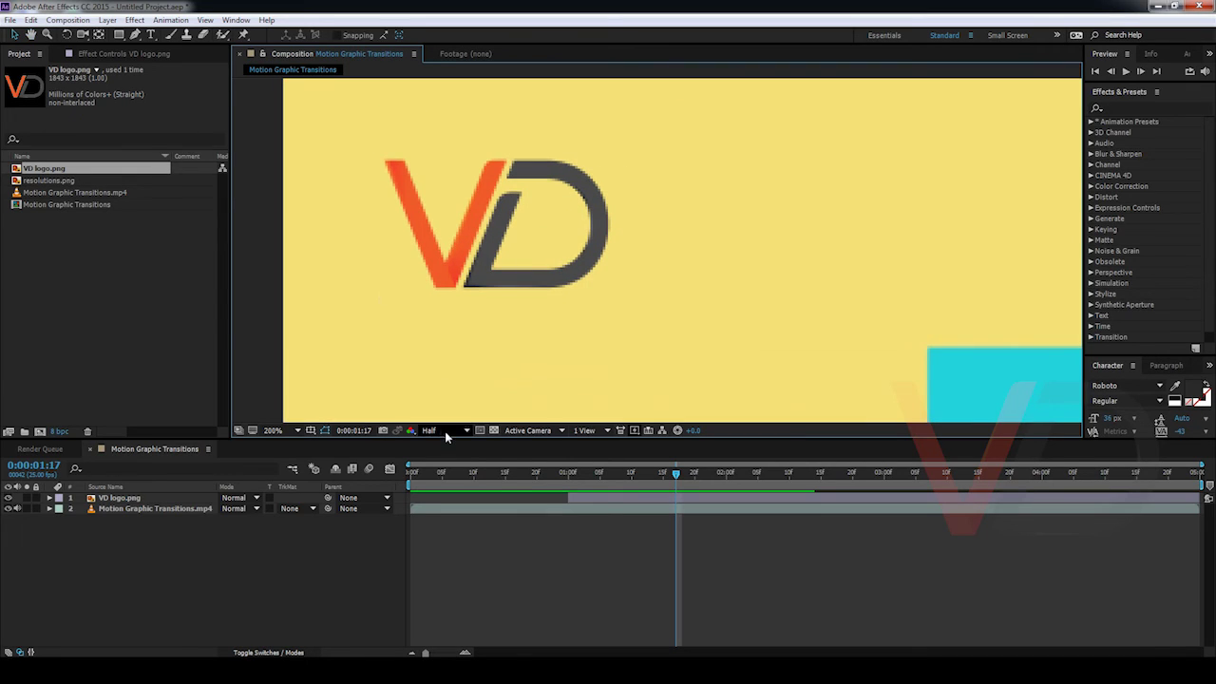
Step: Set the preview resolution to Full to compare the logo's sharpness
{"action": "left_click", "coordinate": [445, 431]}
{"action": "left_click", "coordinate": [559, 229]}
{"action": "left_click", "coordinate": [455, 431]}
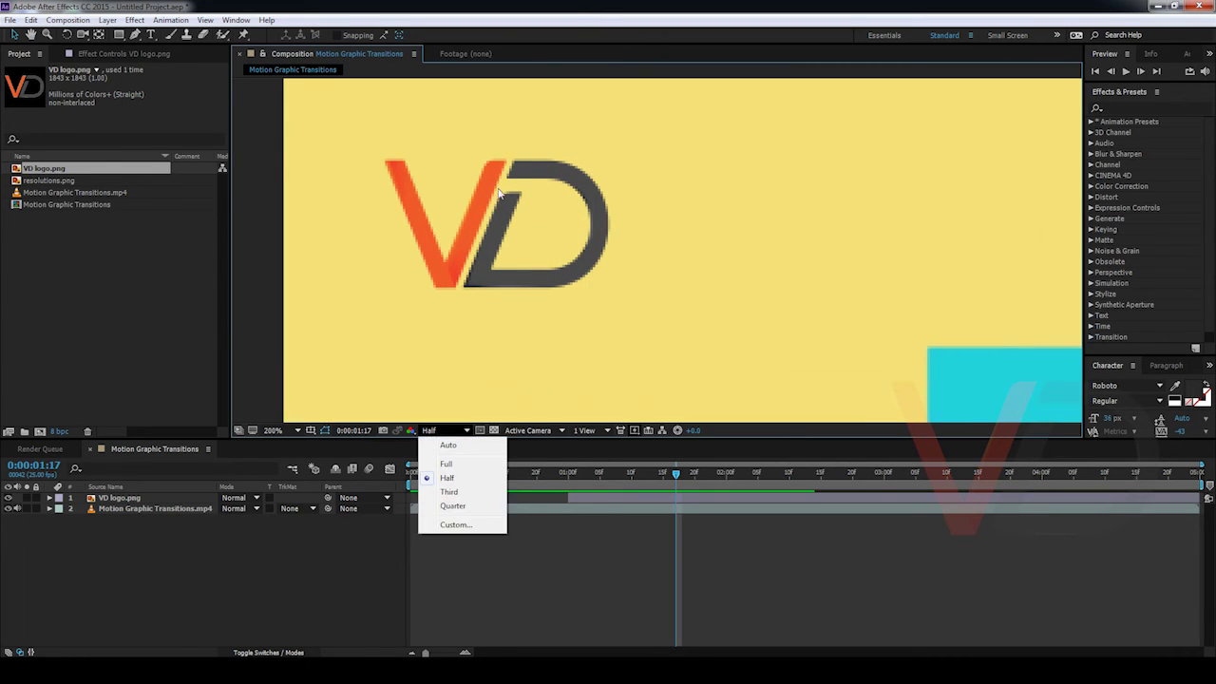
{"action": "left_click", "coordinate": [446, 463]}
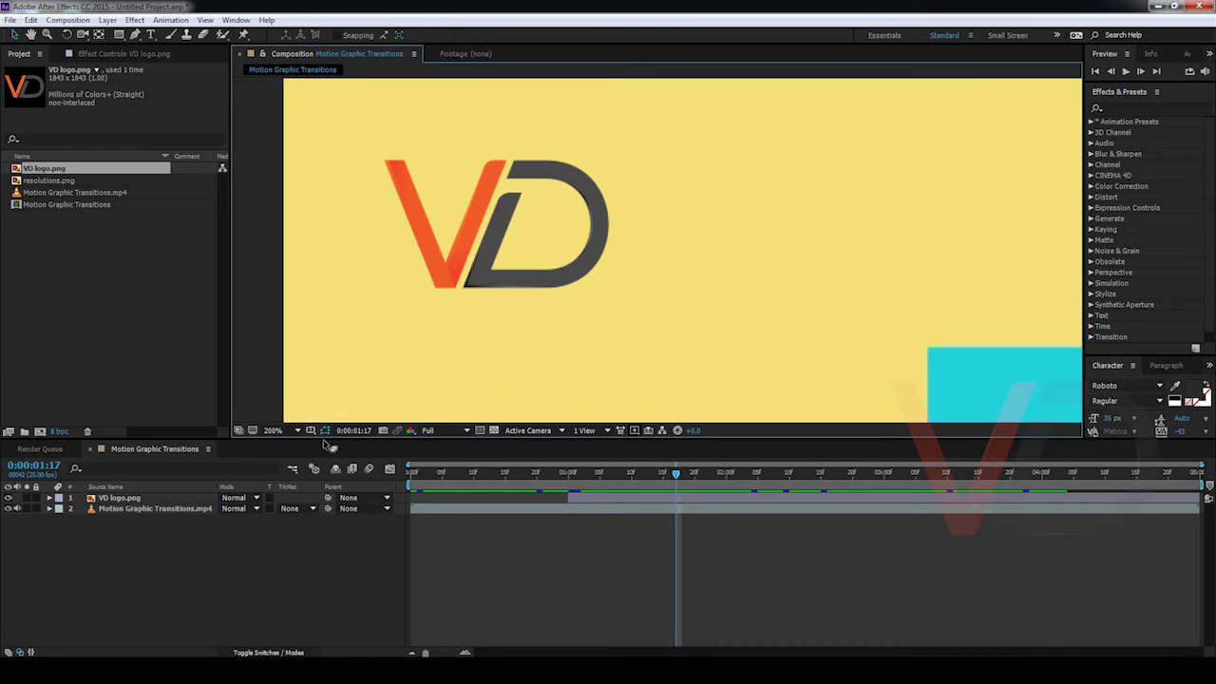
Step: Fit the whole composition in the viewer, shift it slightly and return to the Selection tool
{"action": "left_click", "coordinate": [288, 429]}
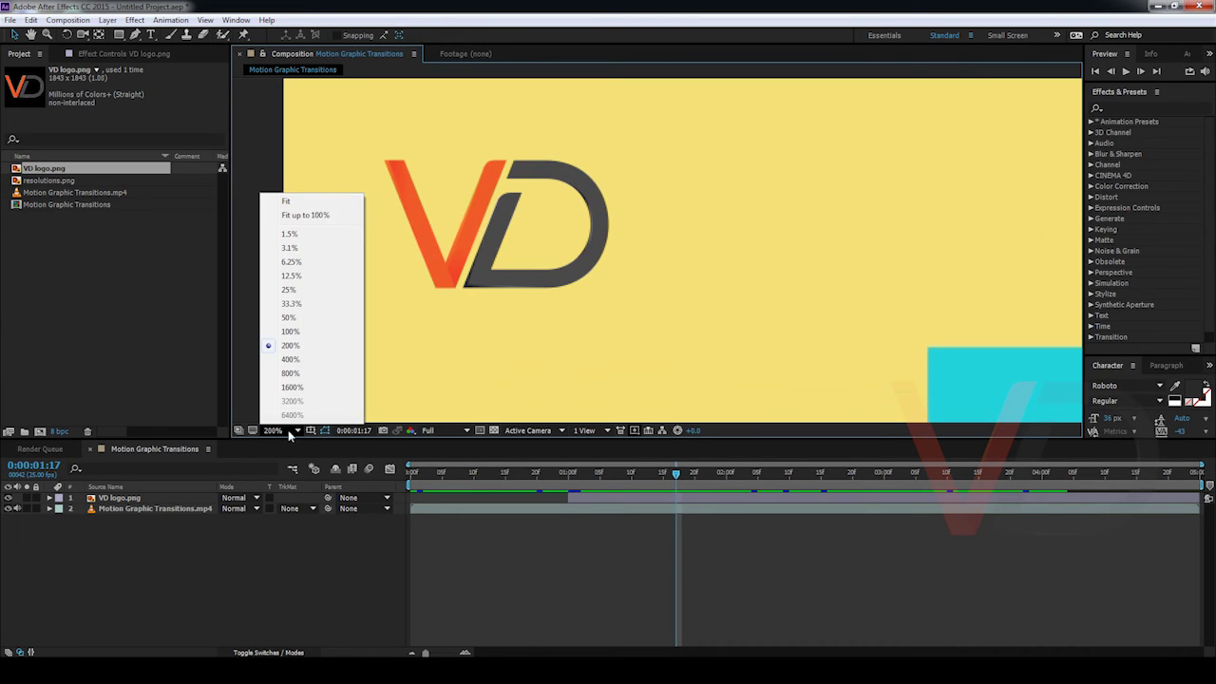
{"action": "left_click", "coordinate": [304, 205]}
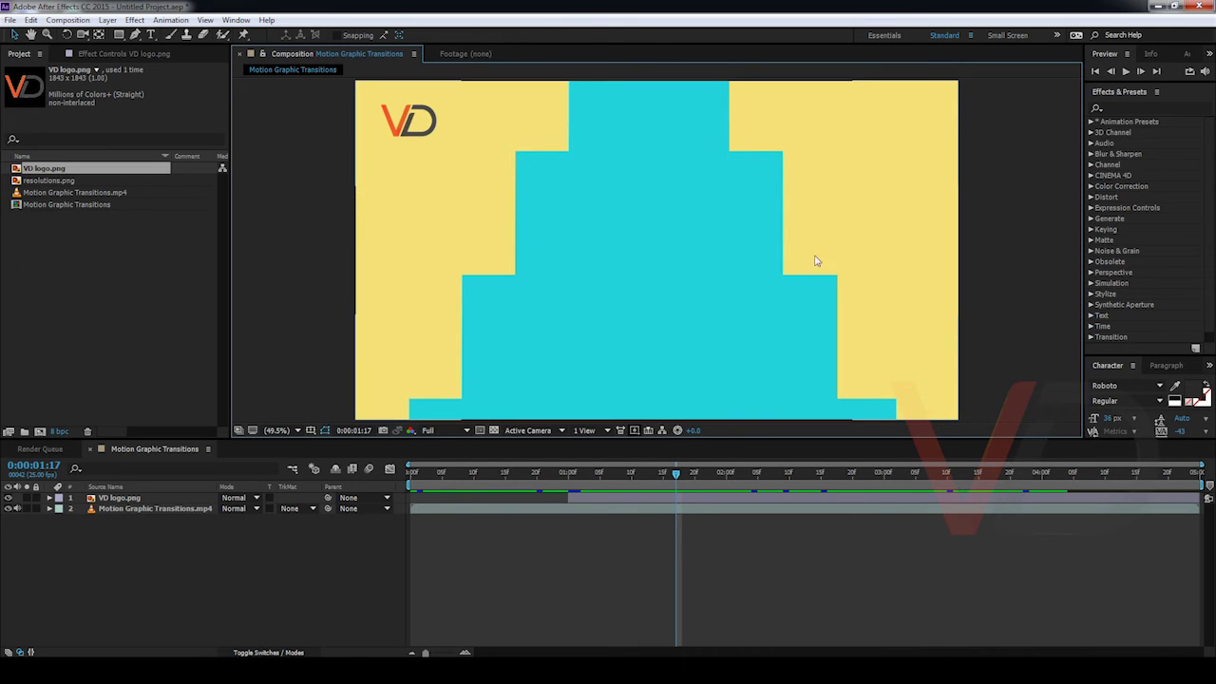
{"action": "left_click_drag", "start_coordinate": [814, 260], "coordinate": [688, 306]}
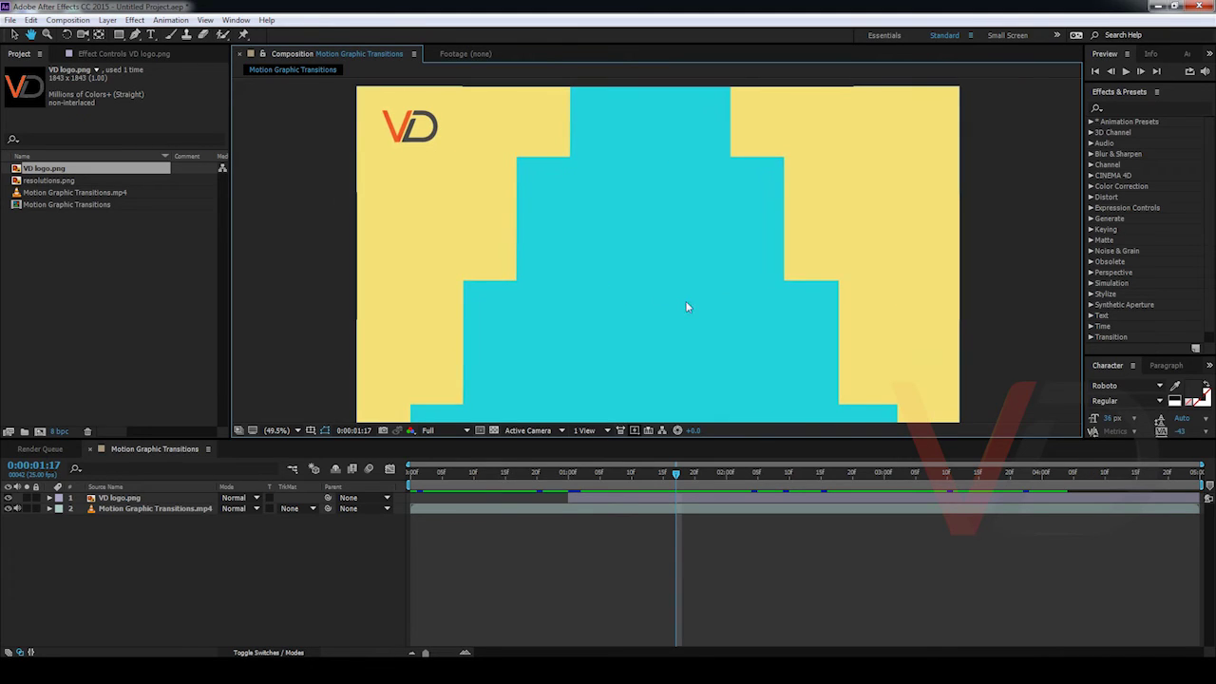
{"action": "key", "text": "v"}
Step: Move the playhead to 0:00:00:00 and extend the start of the VD logo.png layer back to it
{"action": "left_click", "coordinate": [112, 501]}
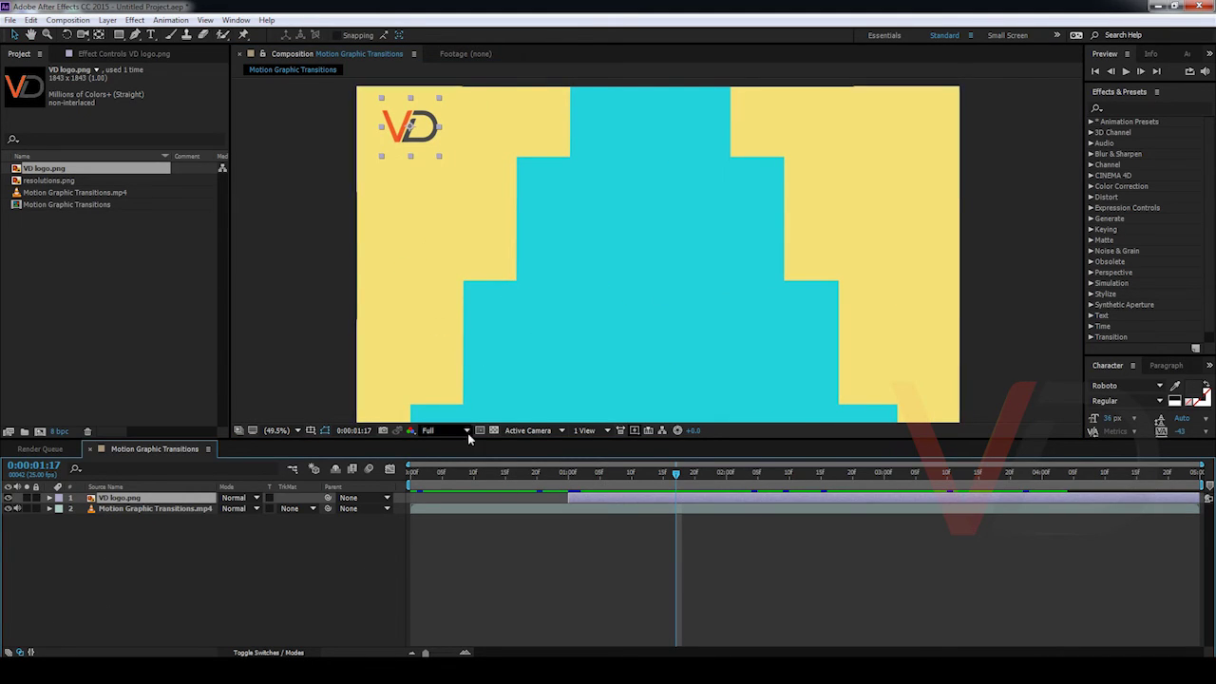
{"action": "left_click", "coordinate": [410, 471]}
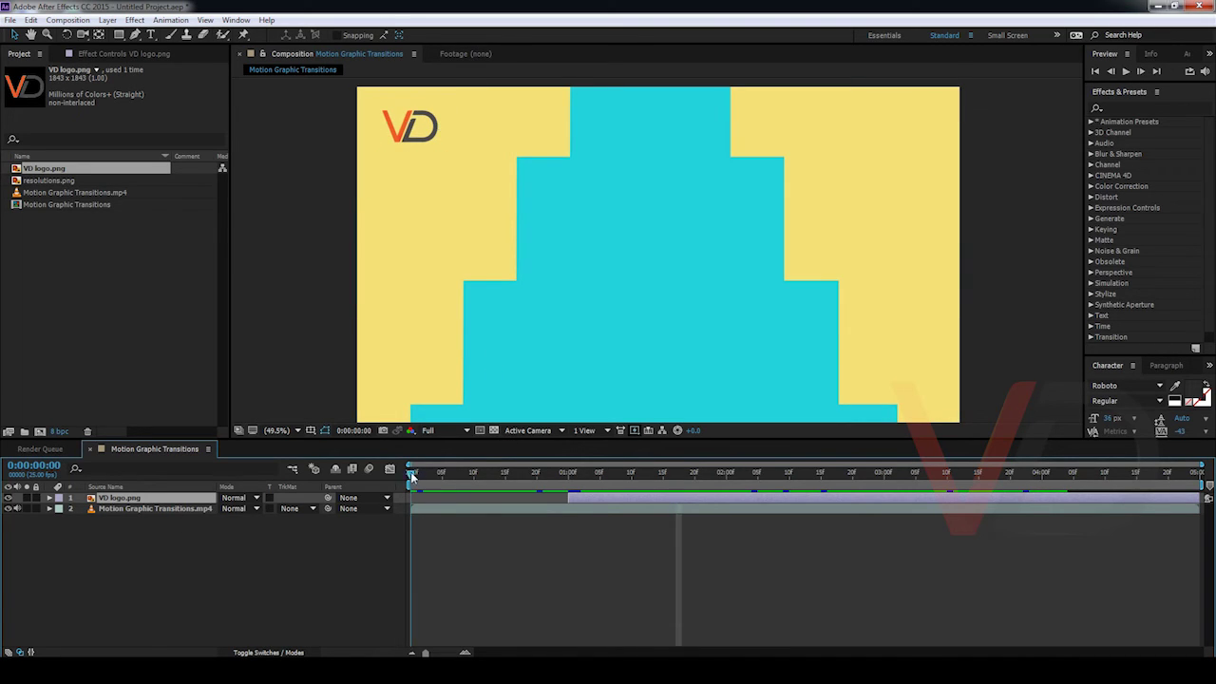
{"action": "key", "text": "space"}
{"action": "key", "text": "space"}
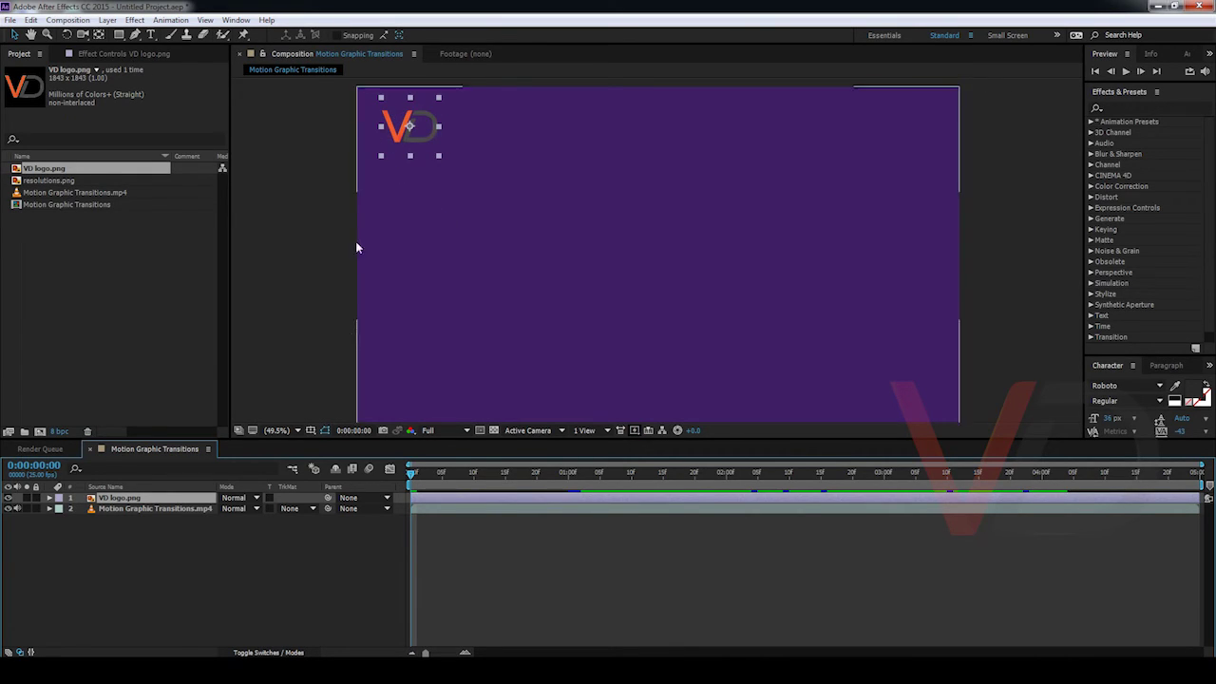
Step: Hide the Motion Graphic Transitions.mp4 video layer and deselect it
{"action": "left_click", "coordinate": [278, 528]}
{"action": "left_click", "coordinate": [155, 510]}
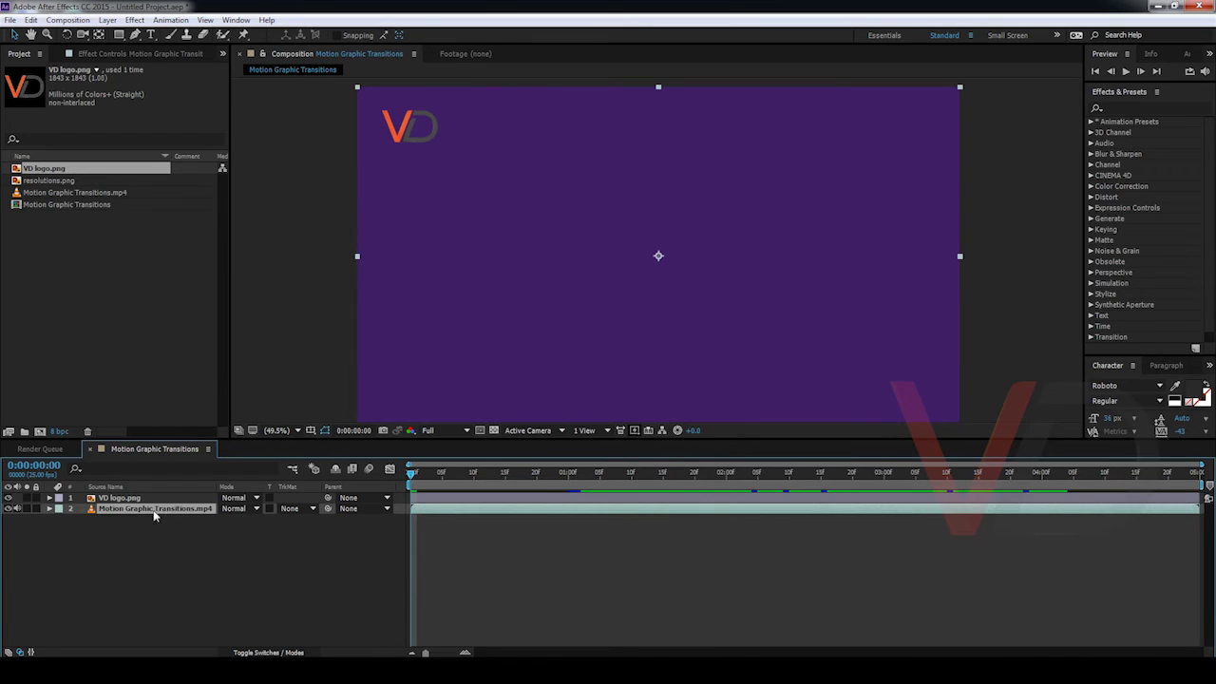
{"action": "left_click", "coordinate": [8, 508]}
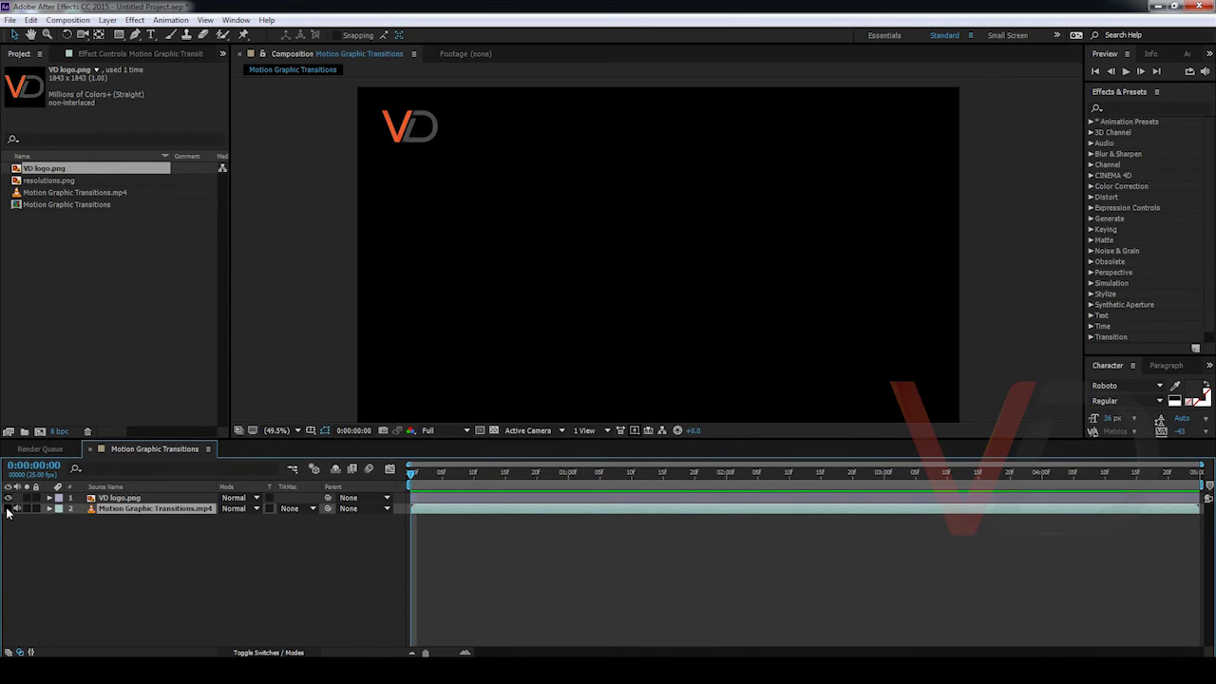
{"action": "left_click", "coordinate": [109, 551]}
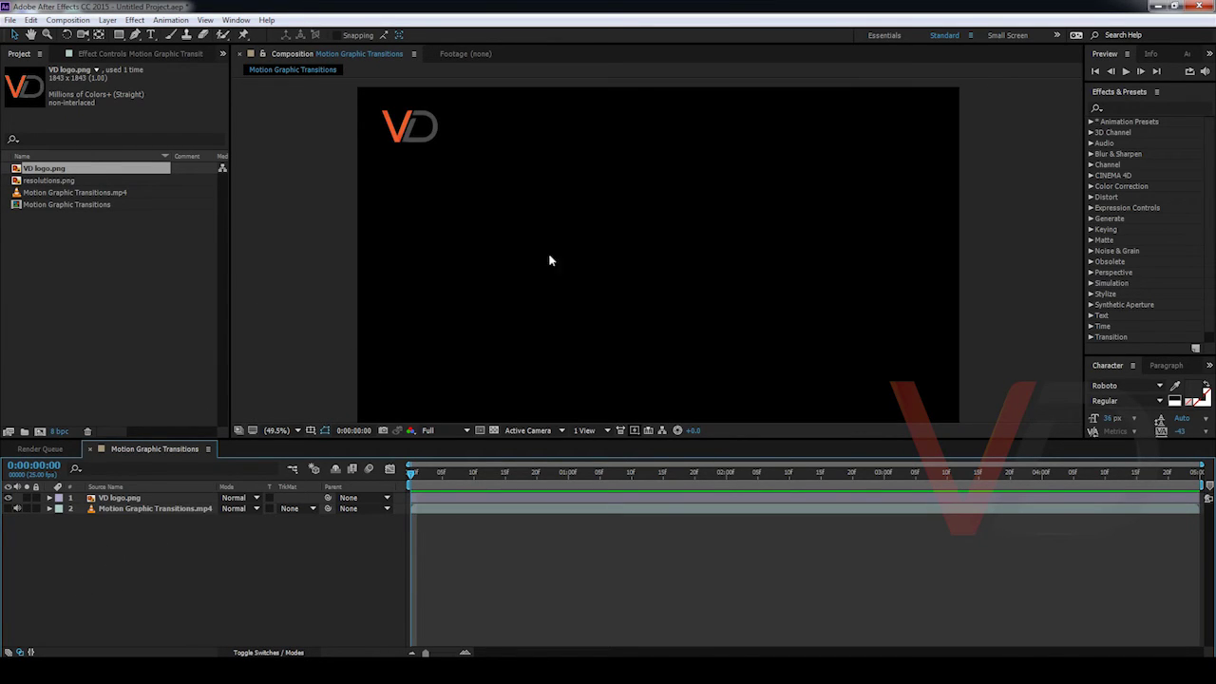
Step: Start creating a new solid layer in the composition
{"action": "right_click", "coordinate": [146, 550]}
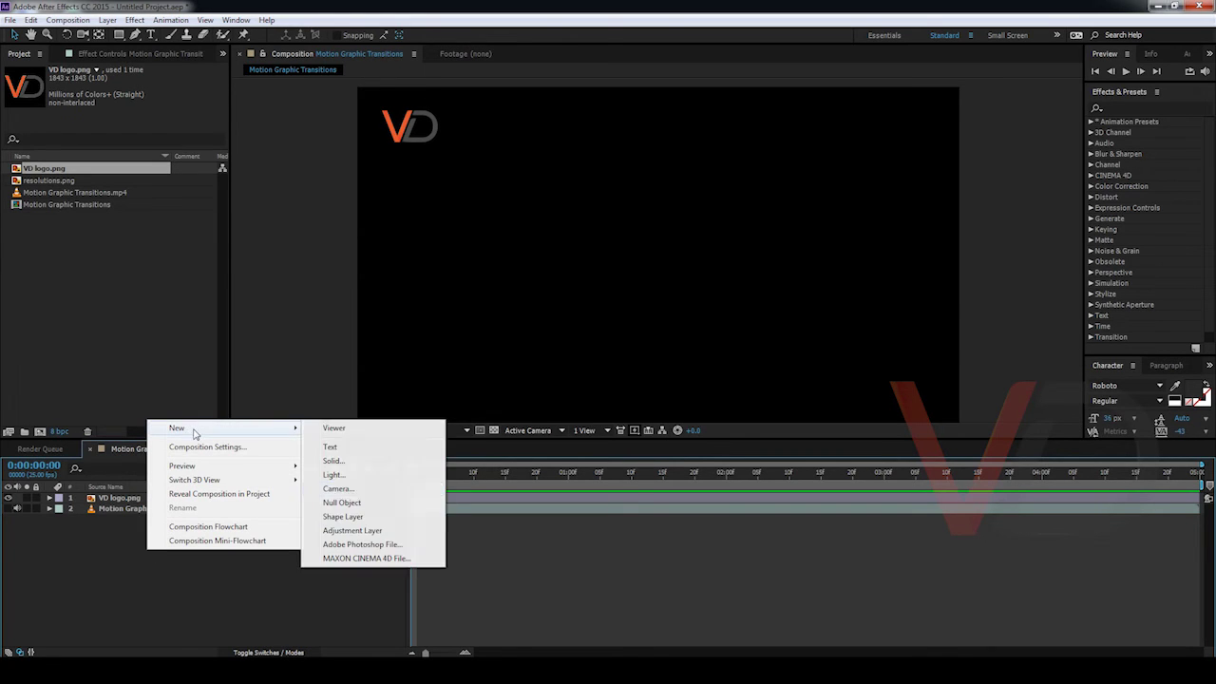
{"action": "right_click", "coordinate": [155, 570]}
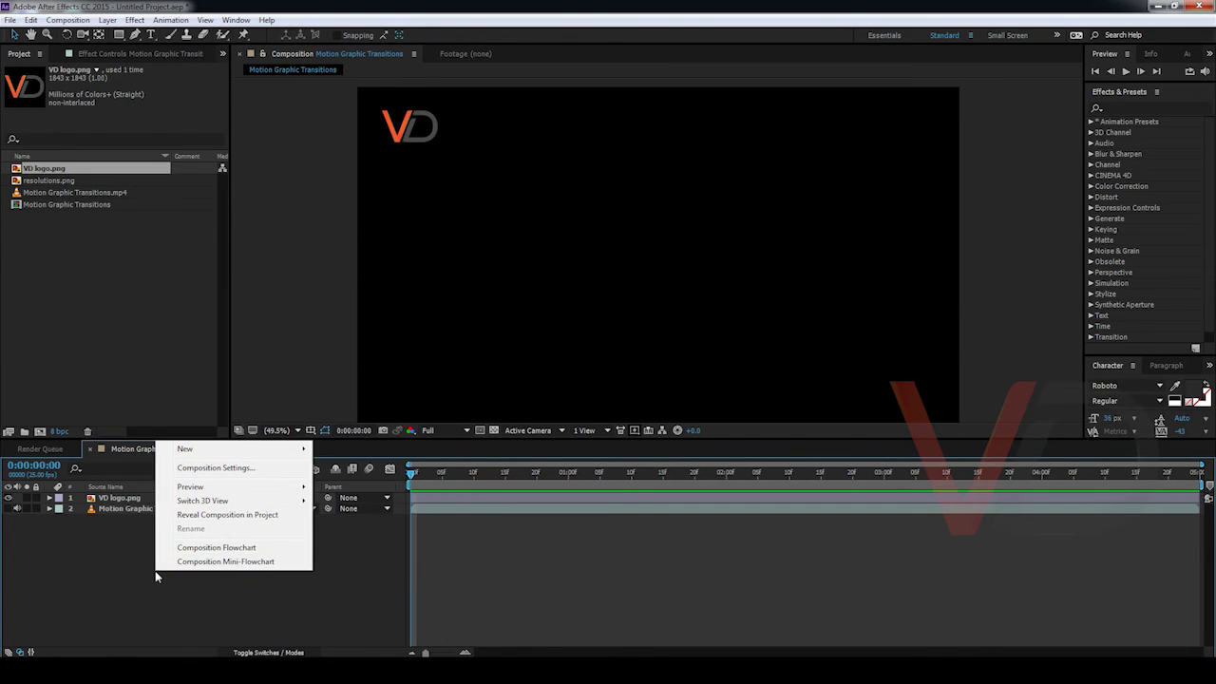
{"action": "mouse_move", "coordinate": [249, 456]}
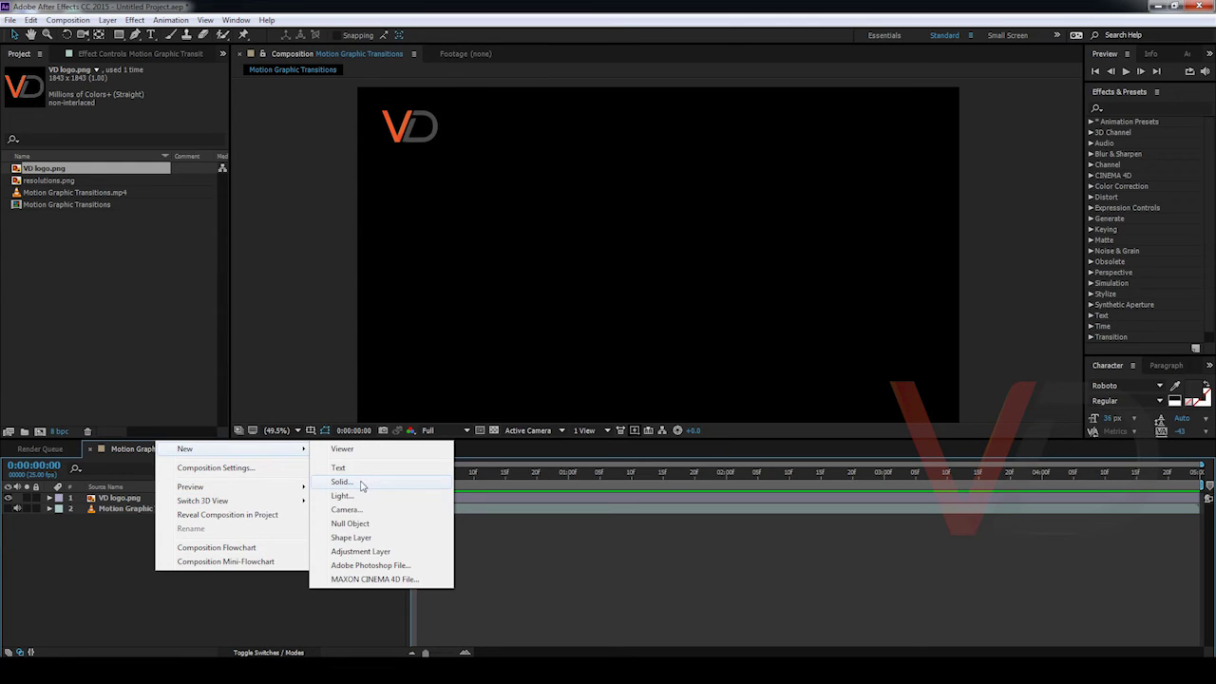
{"action": "left_click", "coordinate": [107, 20]}
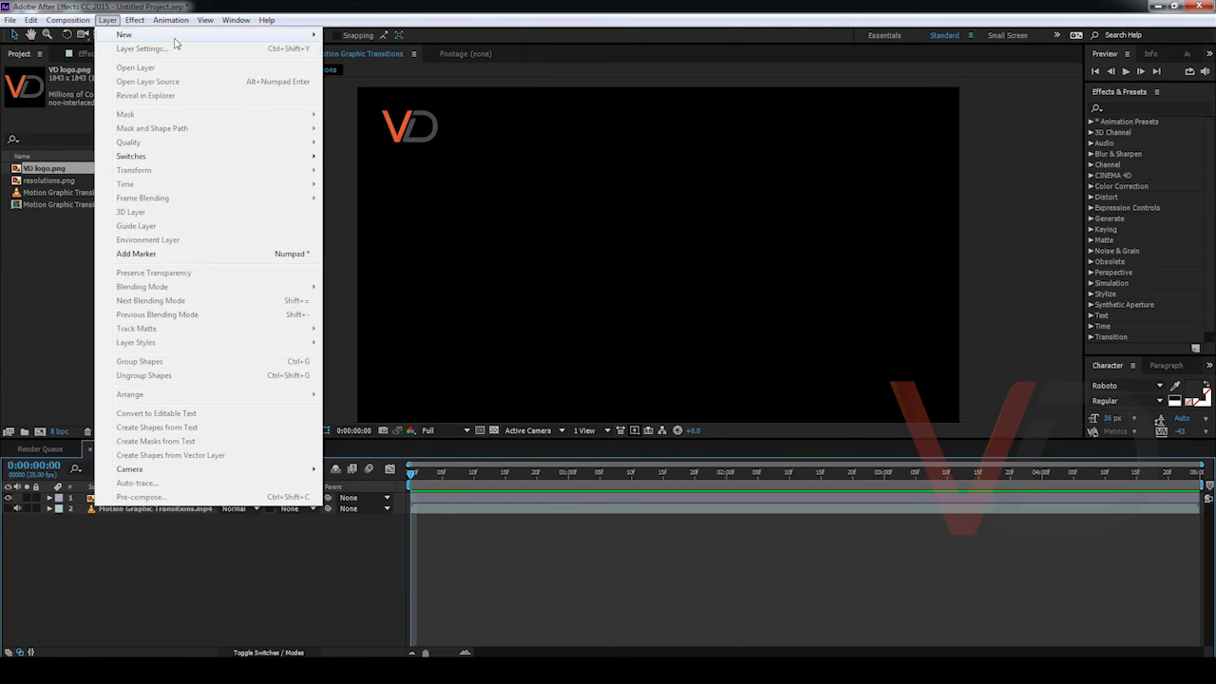
{"action": "mouse_move", "coordinate": [177, 36]}
{"action": "left_click", "coordinate": [370, 52]}
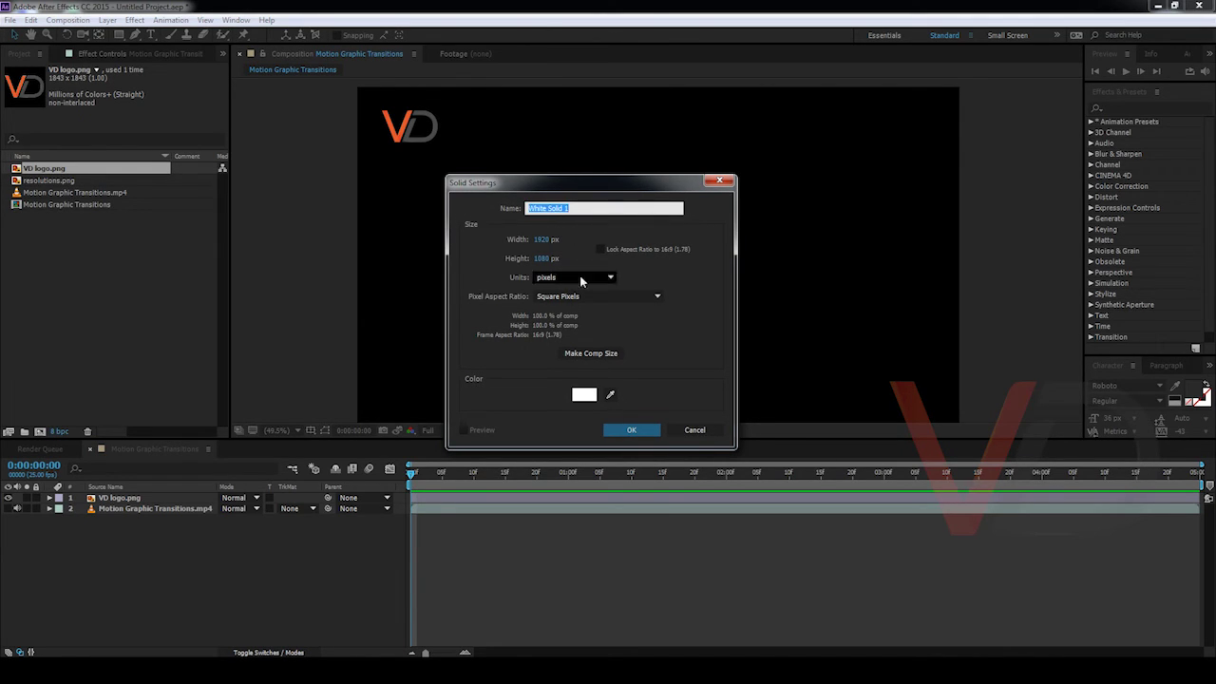
Step: Set the new solid's color to a medium cyan (45F0CA)
{"action": "left_click", "coordinate": [575, 395]}
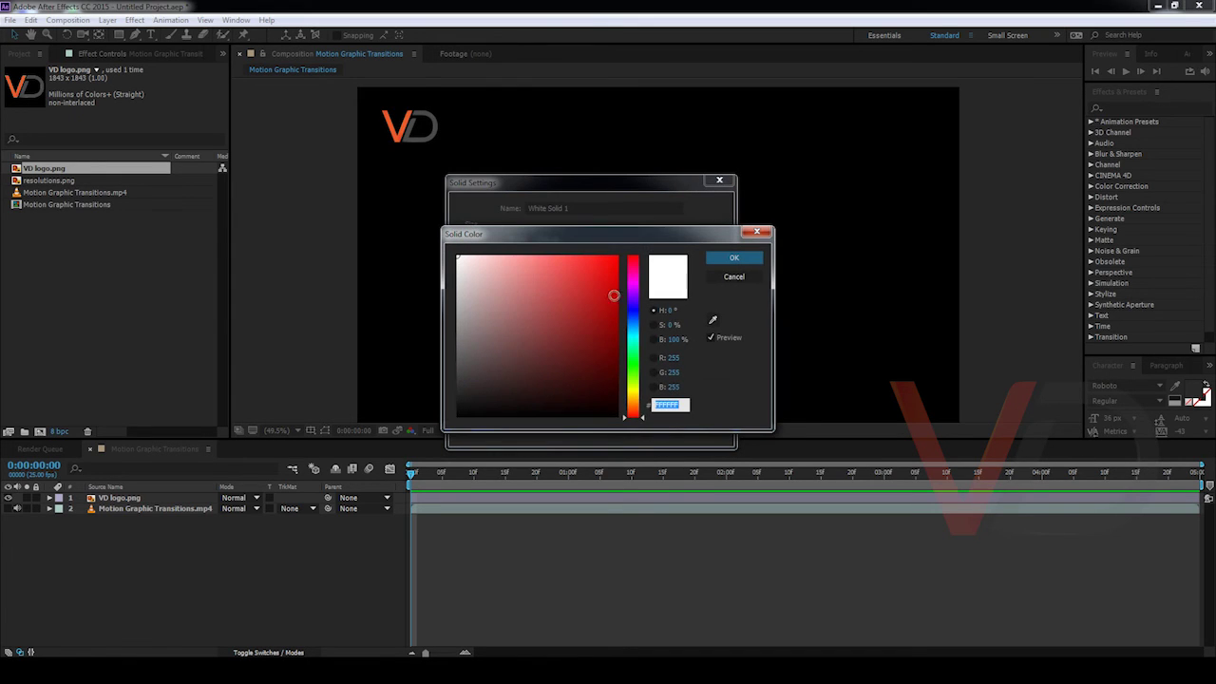
{"action": "left_click", "coordinate": [636, 335]}
{"action": "left_click_drag", "start_coordinate": [635, 336], "coordinate": [635, 349]}
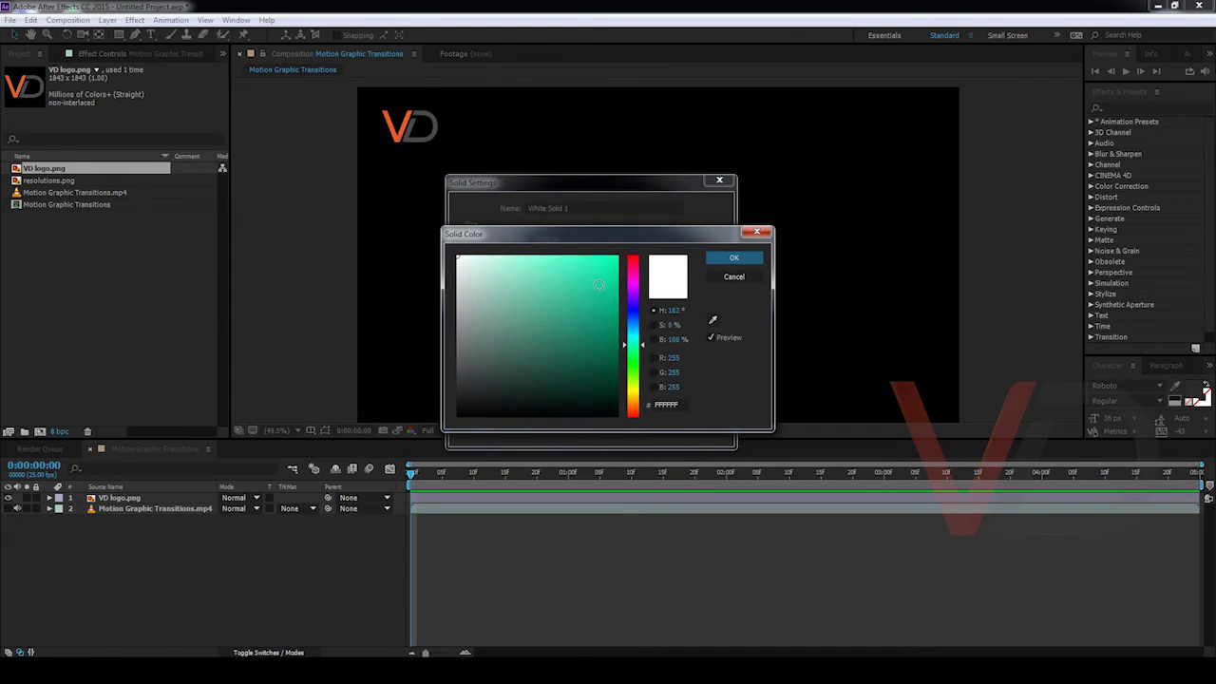
{"action": "left_click_drag", "start_coordinate": [598, 284], "coordinate": [571, 264]}
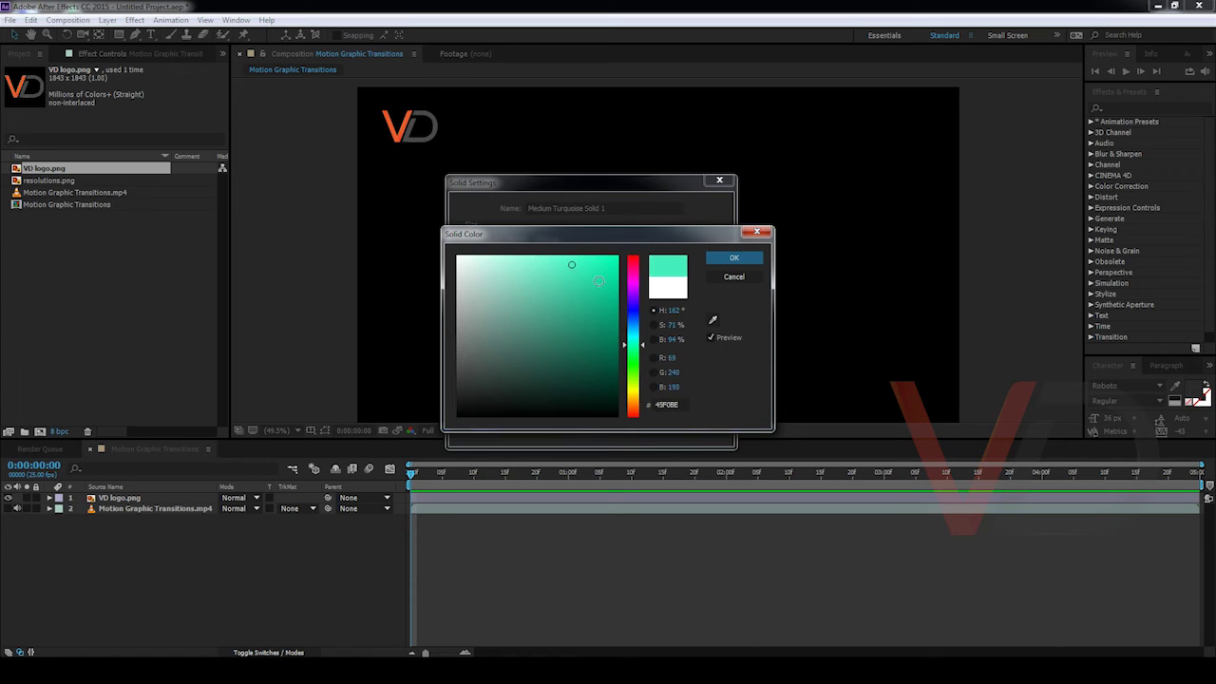
{"action": "left_click_drag", "start_coordinate": [637, 347], "coordinate": [641, 338]}
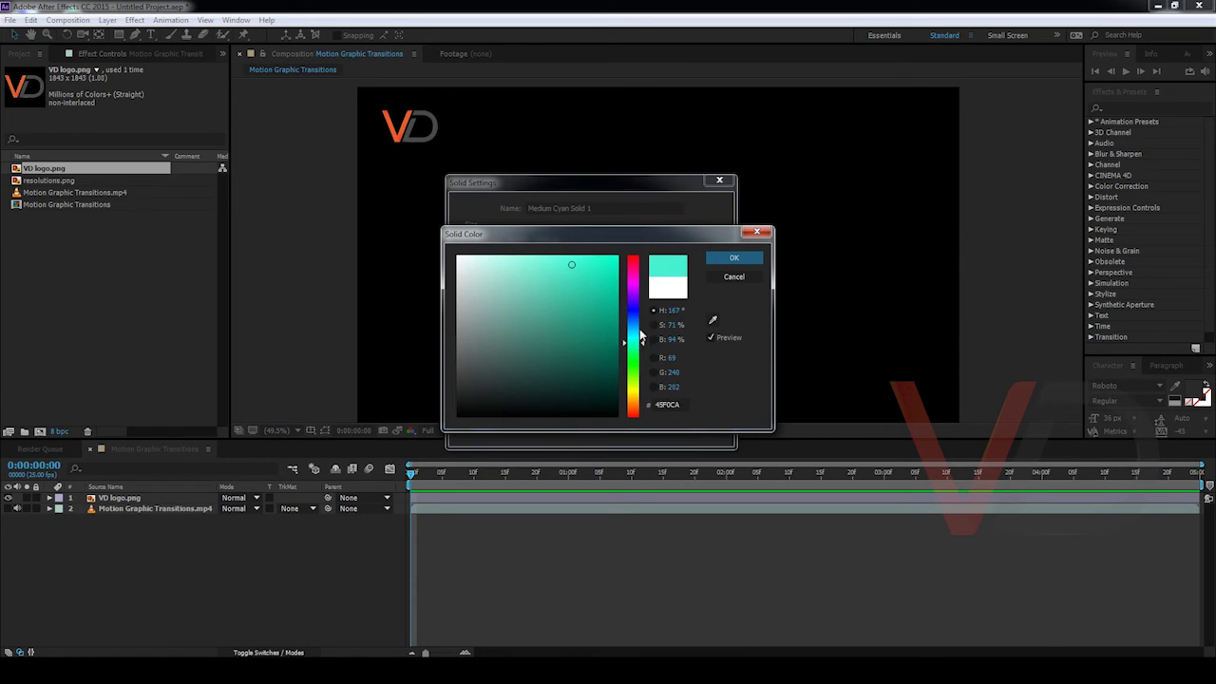
{"action": "left_click", "coordinate": [721, 259]}
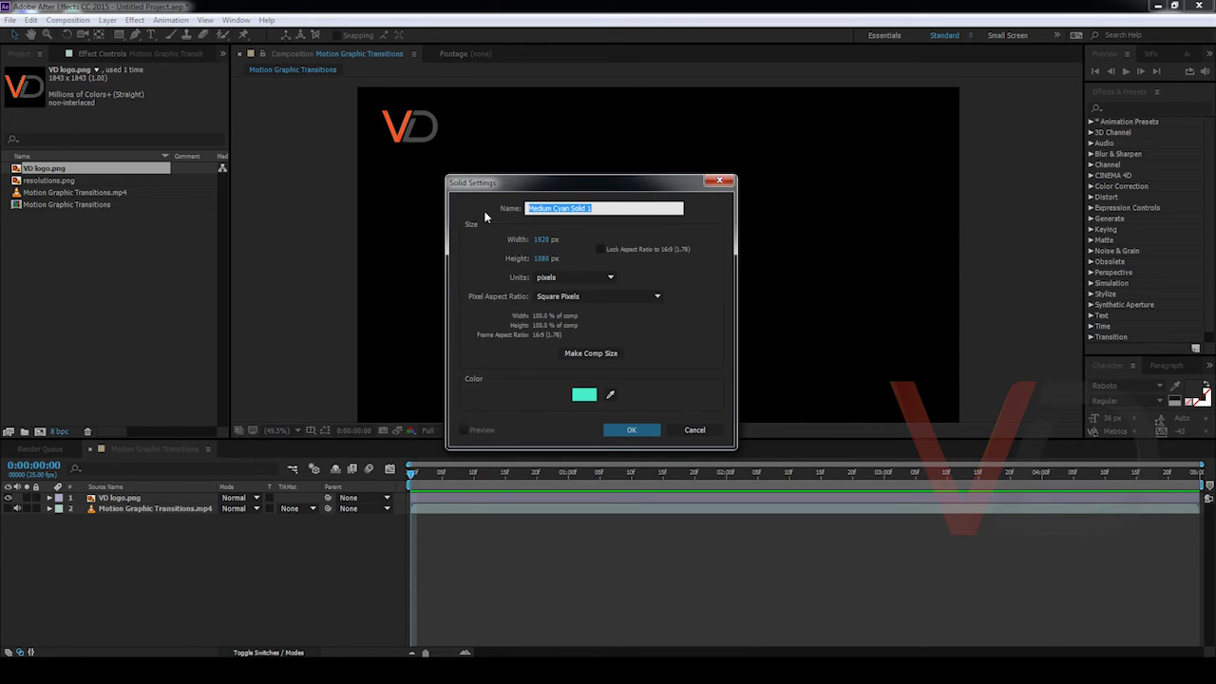
Step: Name the new layer Solid, create it and move it below the other layers in the composition
{"action": "type", "text": "Solid"}
{"action": "left_click", "coordinate": [631, 429]}
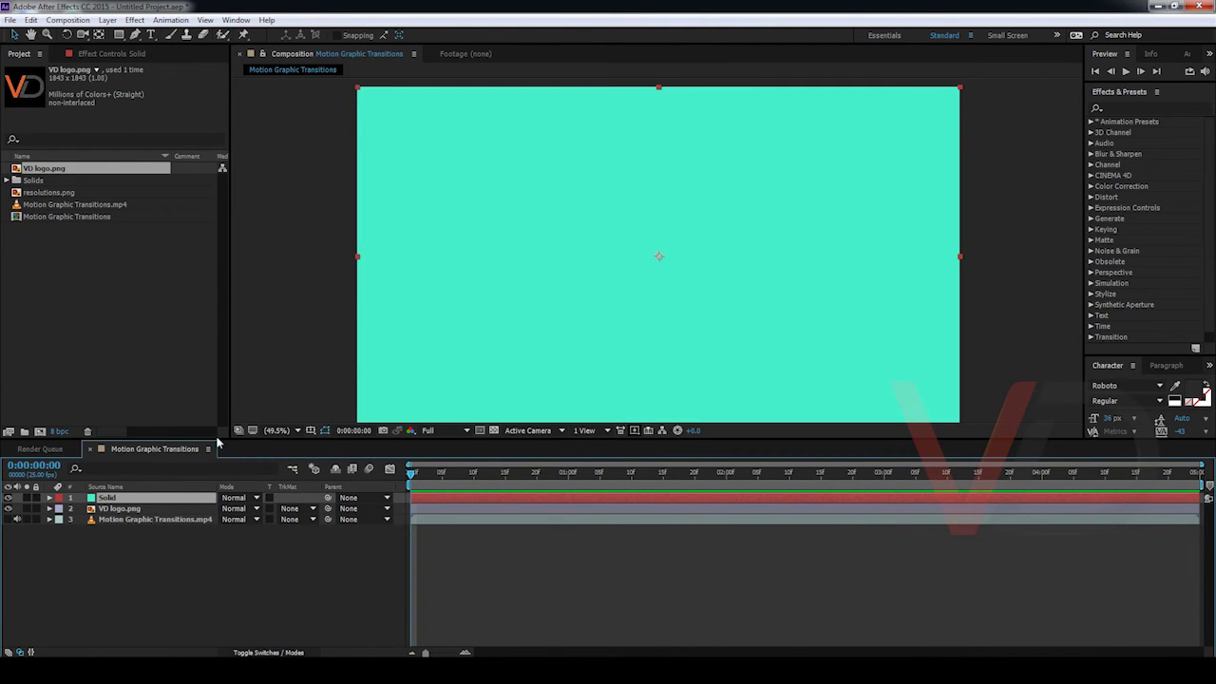
{"action": "left_click_drag", "start_coordinate": [106, 503], "coordinate": [119, 529]}
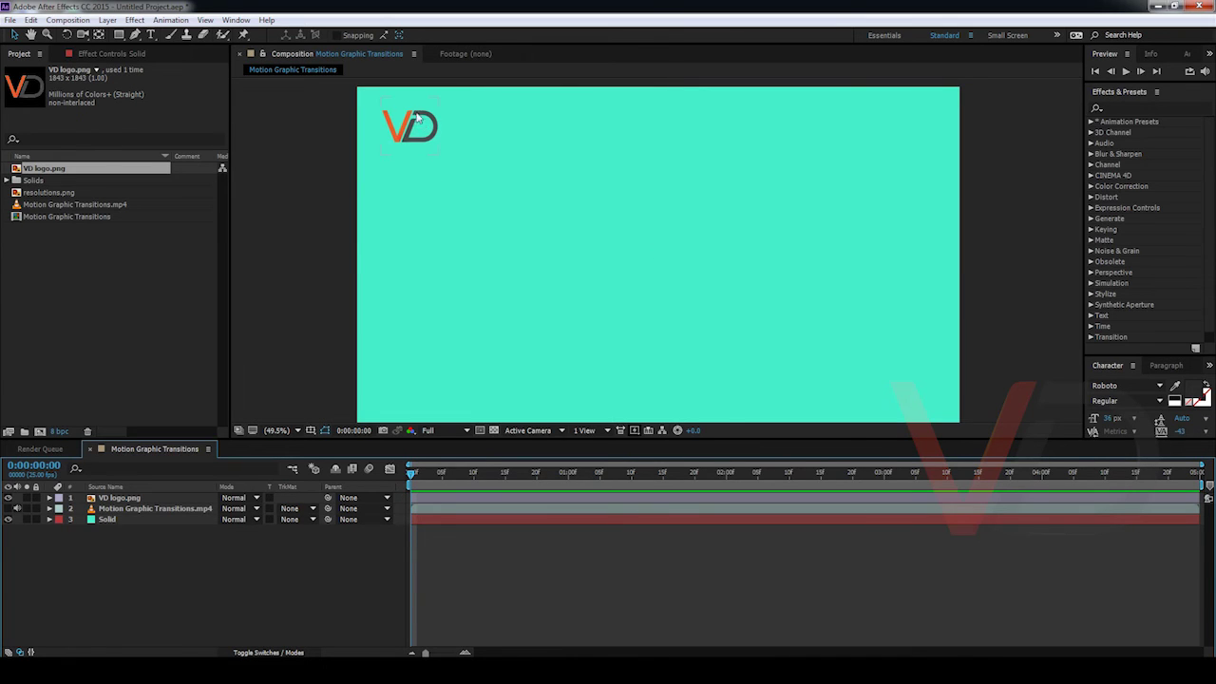
Step: Look at the VD logo.png layer's Transform group and collapse the layer again
{"action": "left_click", "coordinate": [127, 498]}
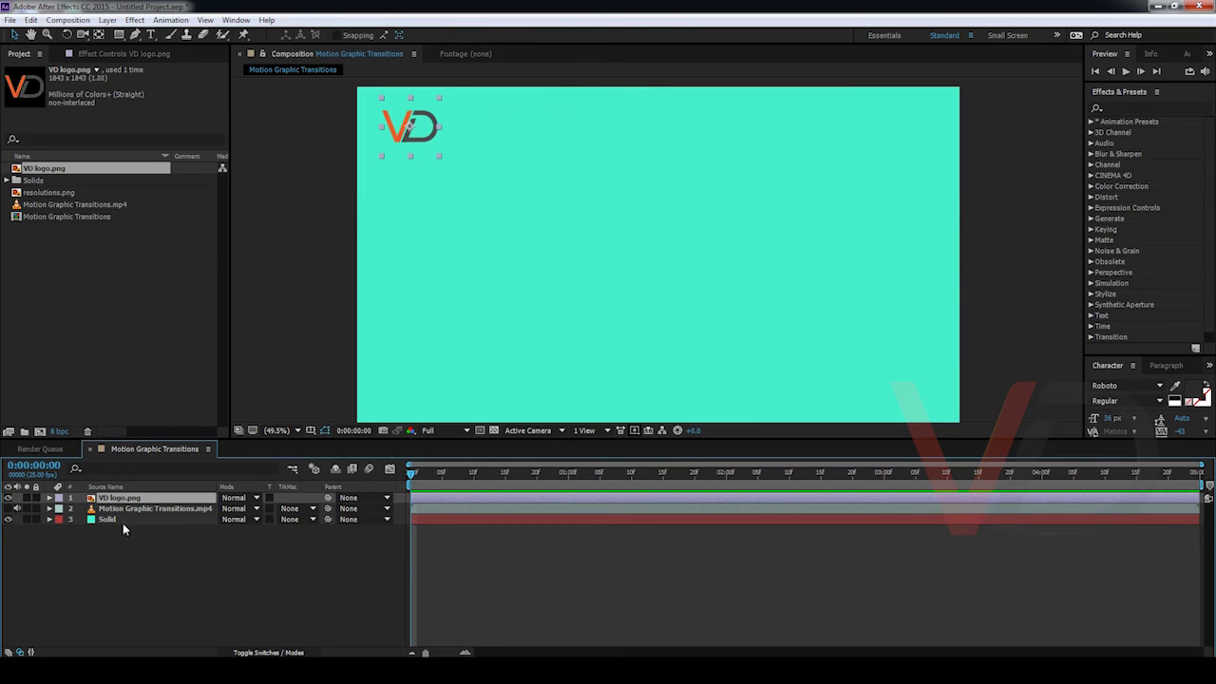
{"action": "left_click", "coordinate": [49, 498]}
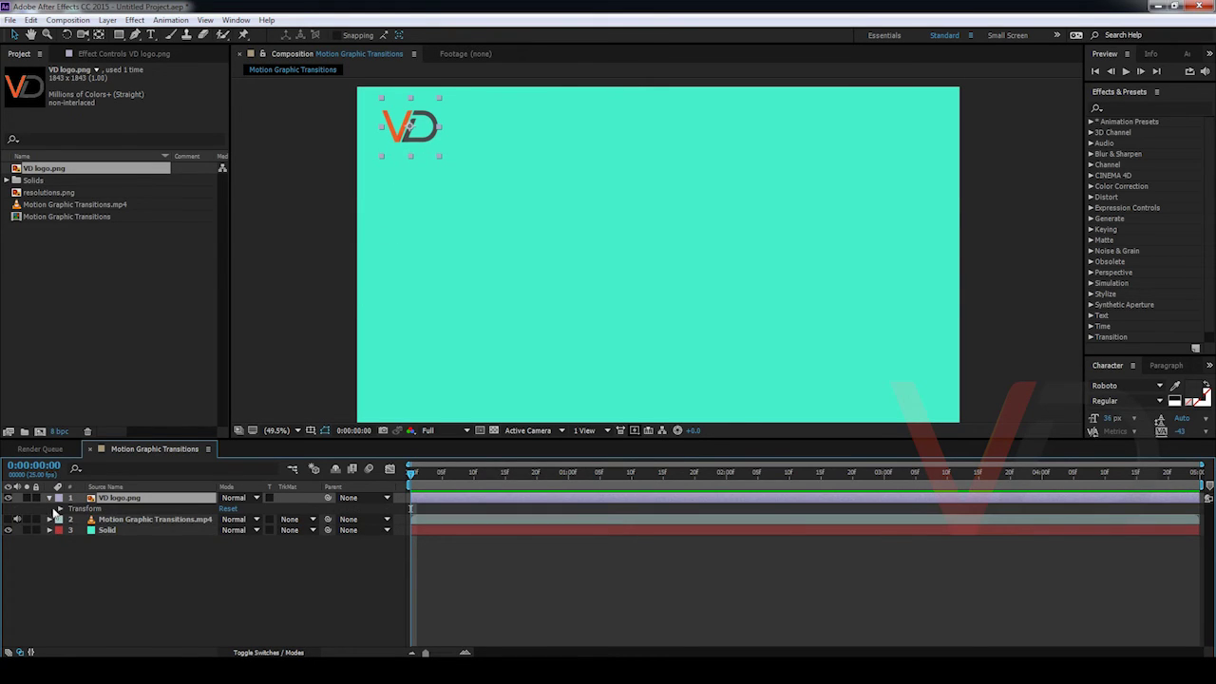
{"action": "left_click", "coordinate": [61, 509]}
{"action": "left_click", "coordinate": [61, 509]}
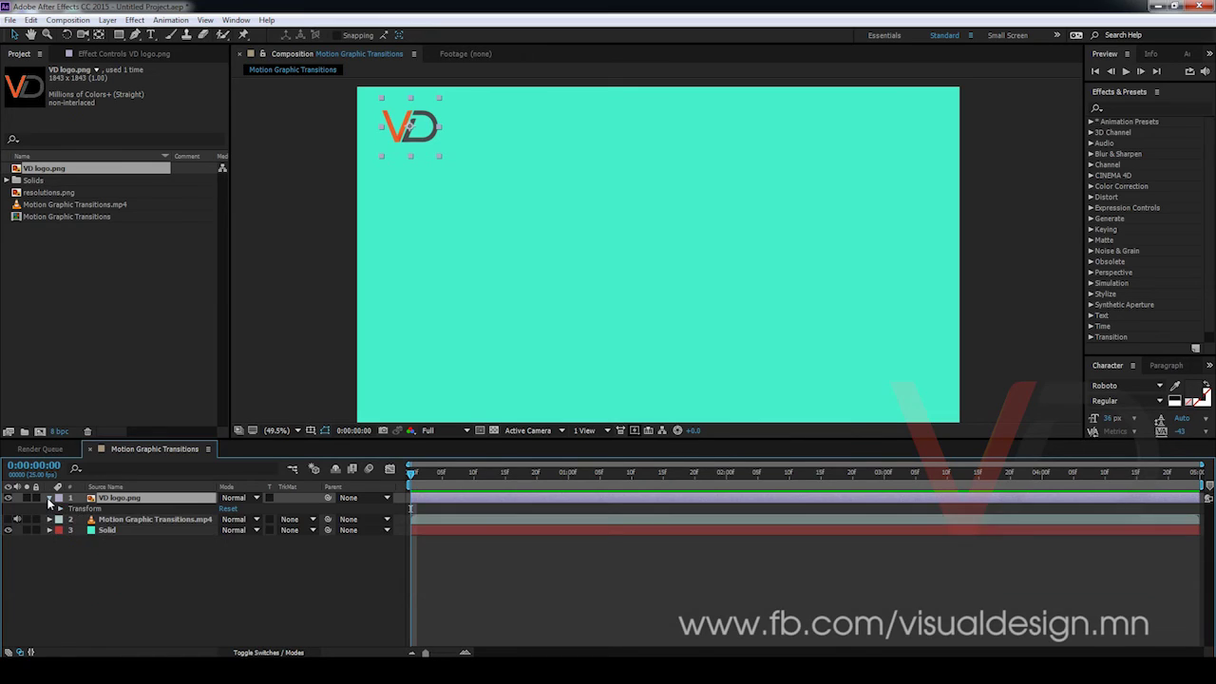
{"action": "left_click", "coordinate": [49, 498]}
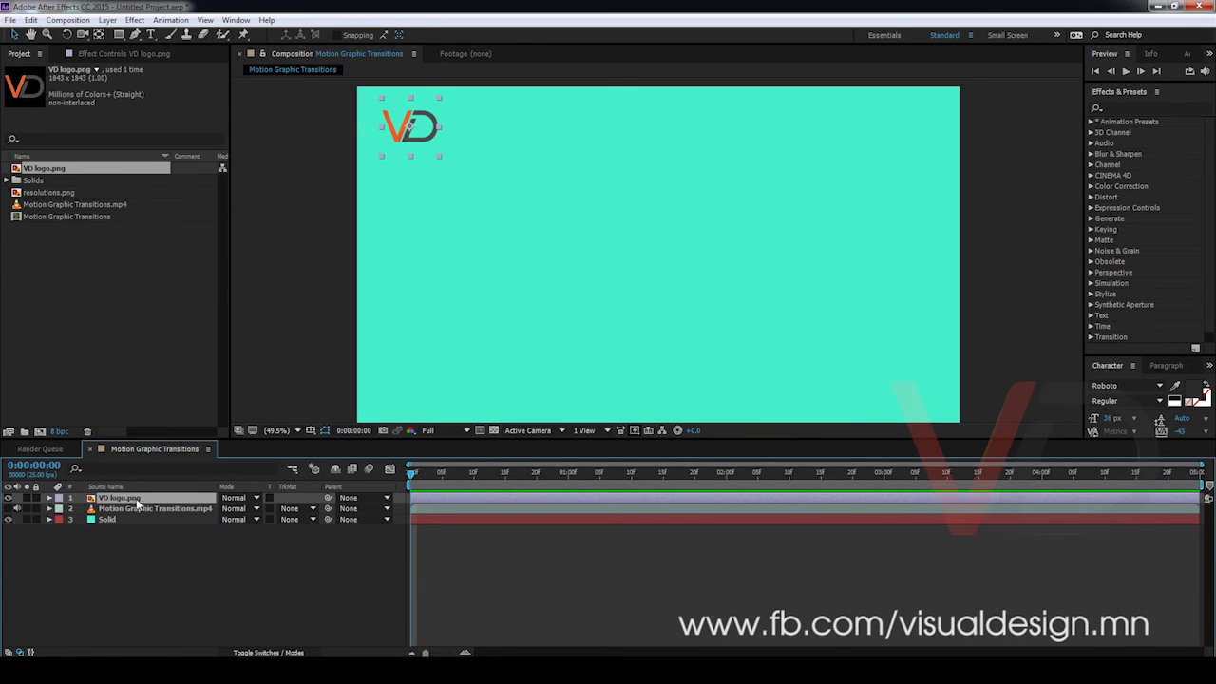
Step: Scale the VD logo.png layer to 27% and move it to the middle of the frame's left side, at about 356, 562
{"action": "key", "text": "s"}
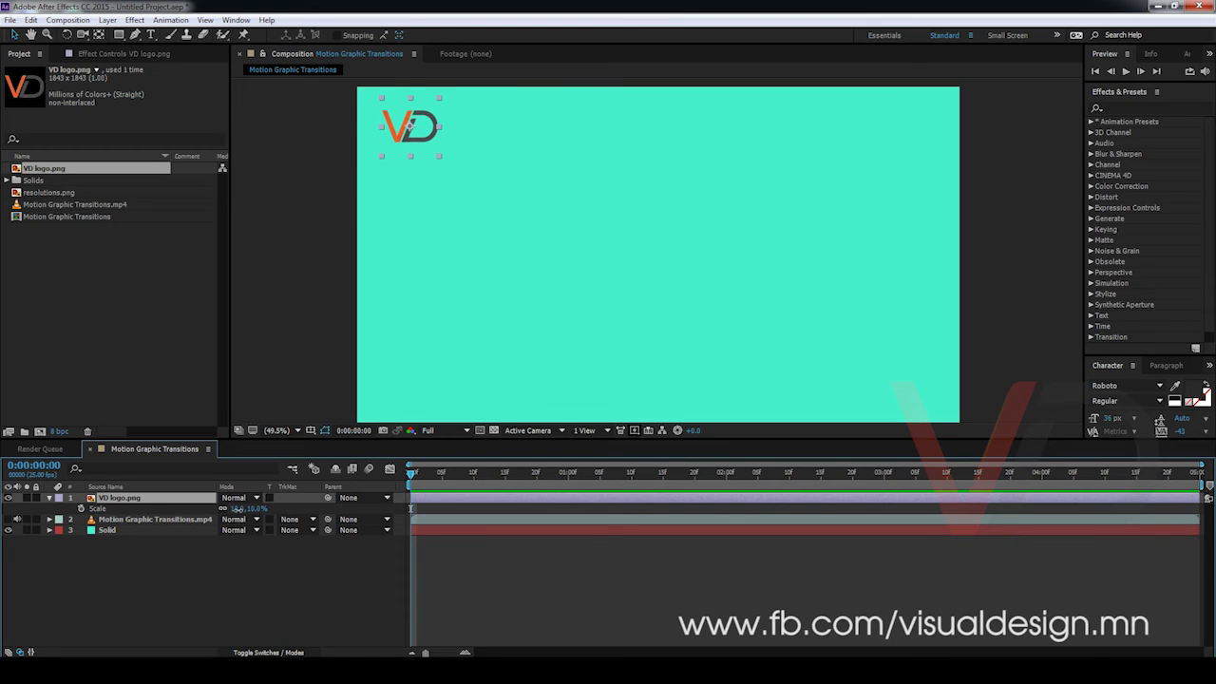
{"action": "left_click_drag", "start_coordinate": [237, 509], "coordinate": [248, 509]}
{"action": "left_click_drag", "start_coordinate": [446, 173], "coordinate": [498, 298]}
{"action": "scroll", "coordinate": [540, 284], "scroll_direction": "down", "scroll_amount": 2}
{"action": "scroll", "coordinate": [541, 284], "scroll_direction": "up", "scroll_amount": 2}
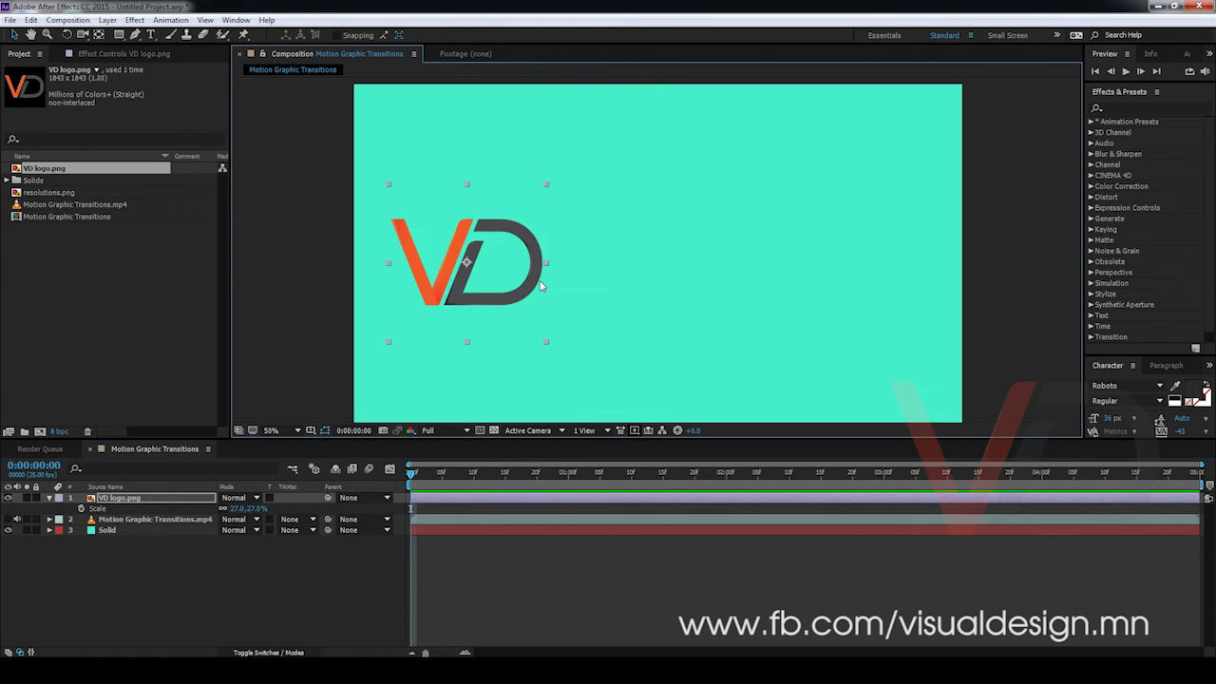
{"action": "scroll", "coordinate": [532, 283], "scroll_direction": "down", "scroll_amount": 2}
{"action": "scroll", "coordinate": [557, 285], "scroll_direction": "up", "scroll_amount": 4}
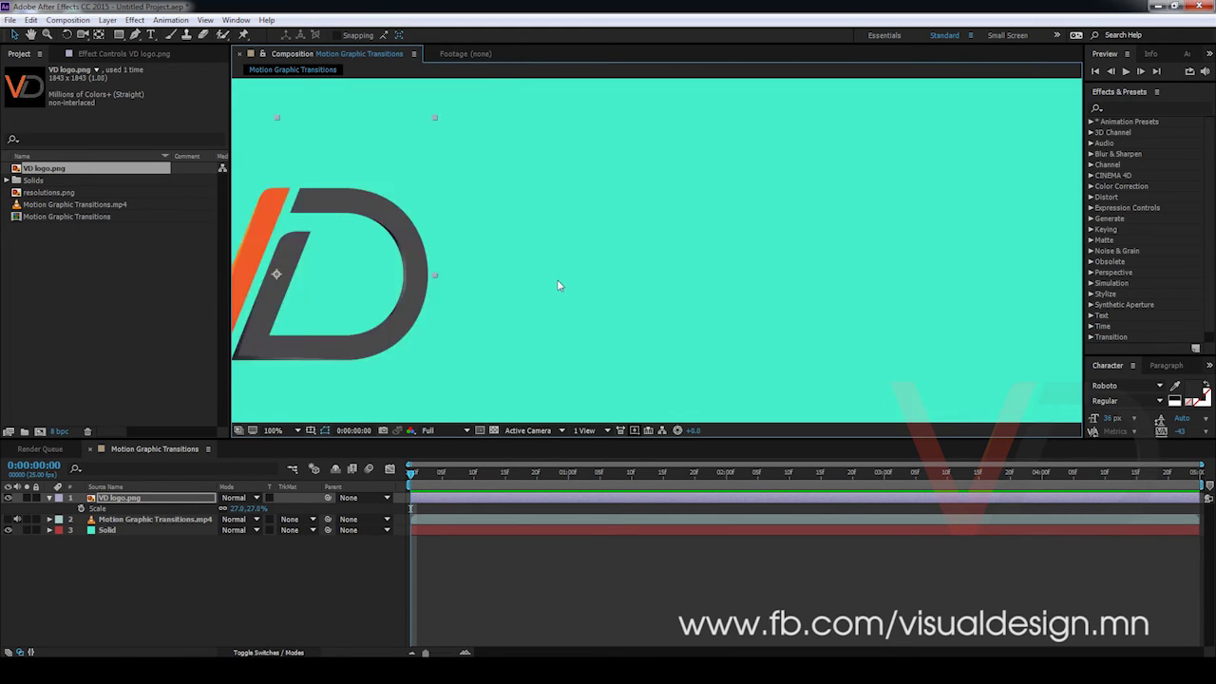
{"action": "scroll", "coordinate": [556, 285], "scroll_direction": "down", "scroll_amount": 4}
{"action": "scroll", "coordinate": [559, 286], "scroll_direction": "up", "scroll_amount": 4}
{"action": "scroll", "coordinate": [558, 286], "scroll_direction": "down", "scroll_amount": 2}
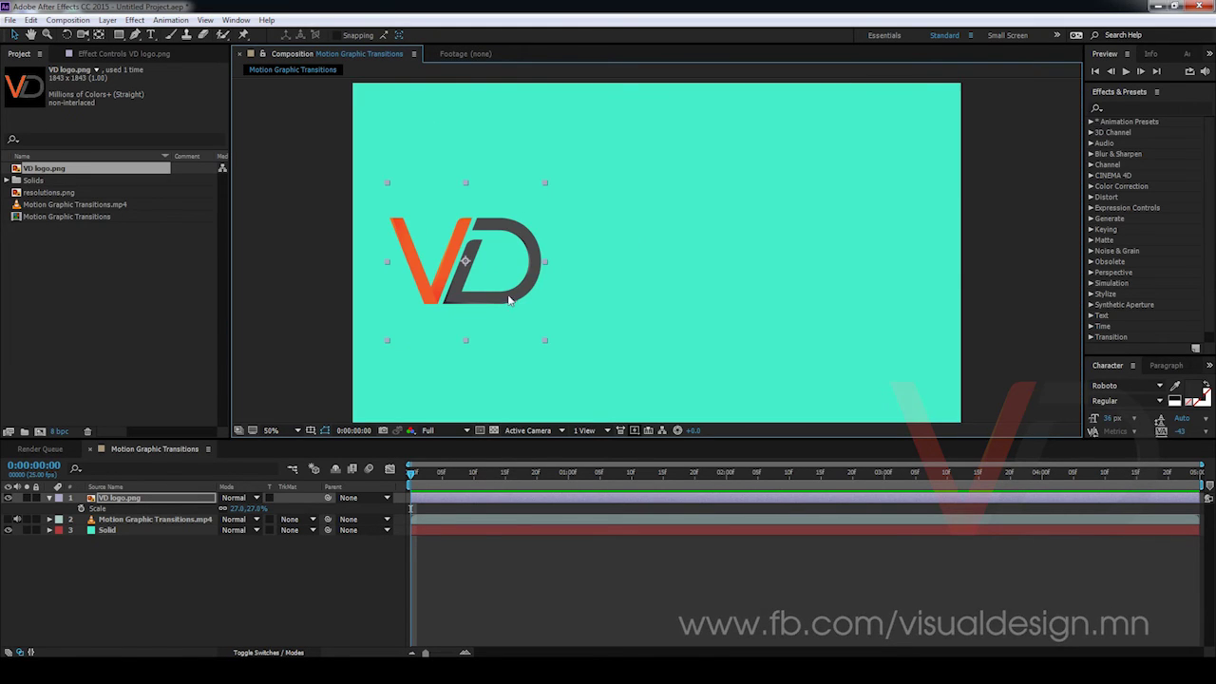
{"action": "left_click_drag", "start_coordinate": [559, 286], "coordinate": [424, 258]}
{"action": "key", "text": "v"}
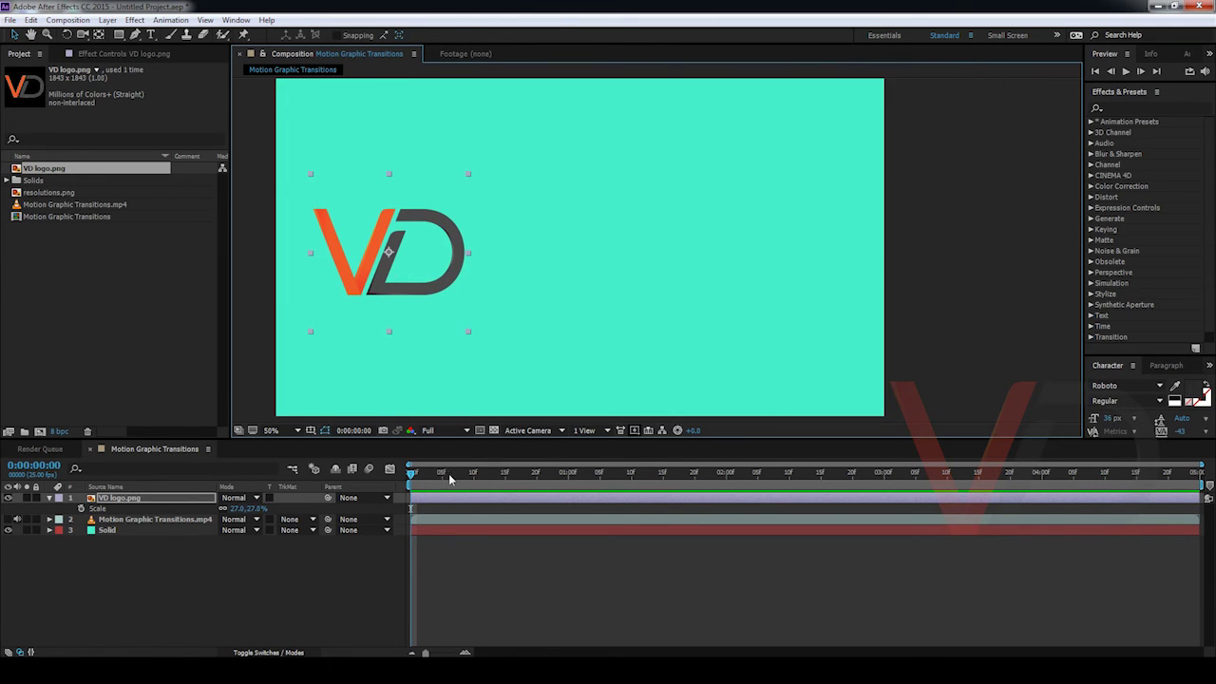
Step: Review the full list of the logo layer's Transform properties, pointing out Position, and collapse the layer
{"action": "left_click", "coordinate": [50, 497]}
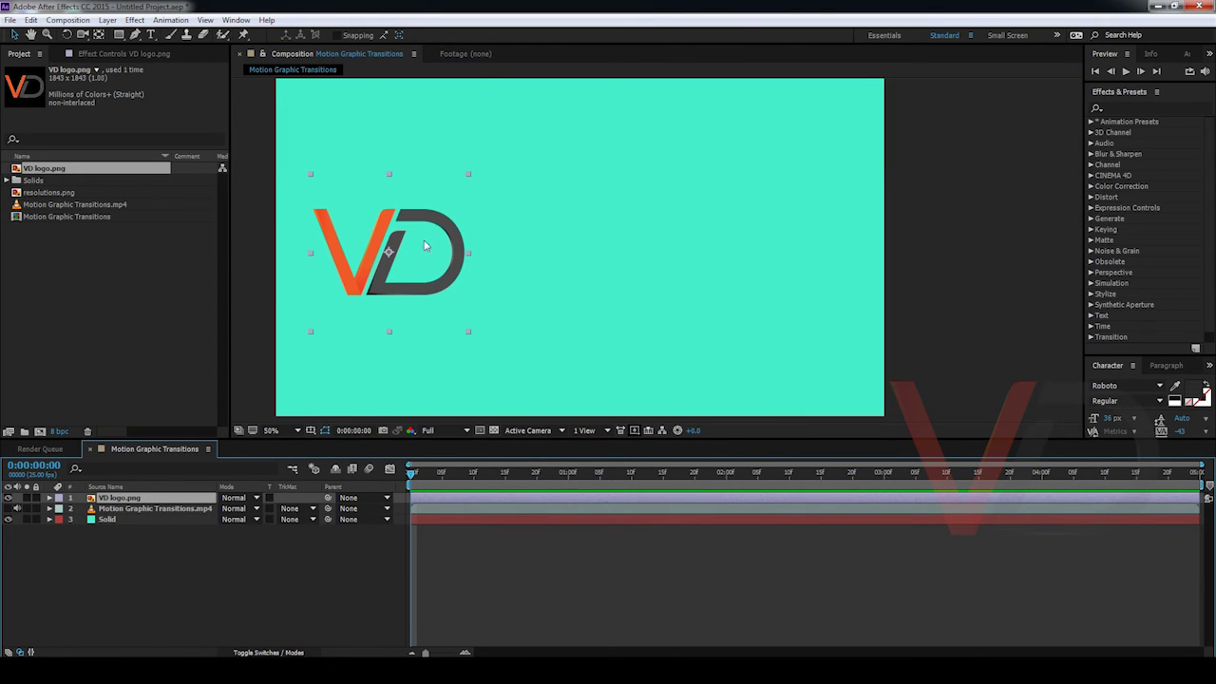
{"action": "mouse_move", "coordinate": [410, 478]}
{"action": "left_mouse_down"}
{"action": "mouse_move", "coordinate": [727, 478]}
{"action": "mouse_move", "coordinate": [390, 480]}
{"action": "mouse_move", "coordinate": [403, 482]}
{"action": "left_mouse_up"}
{"action": "left_click", "coordinate": [50, 498]}
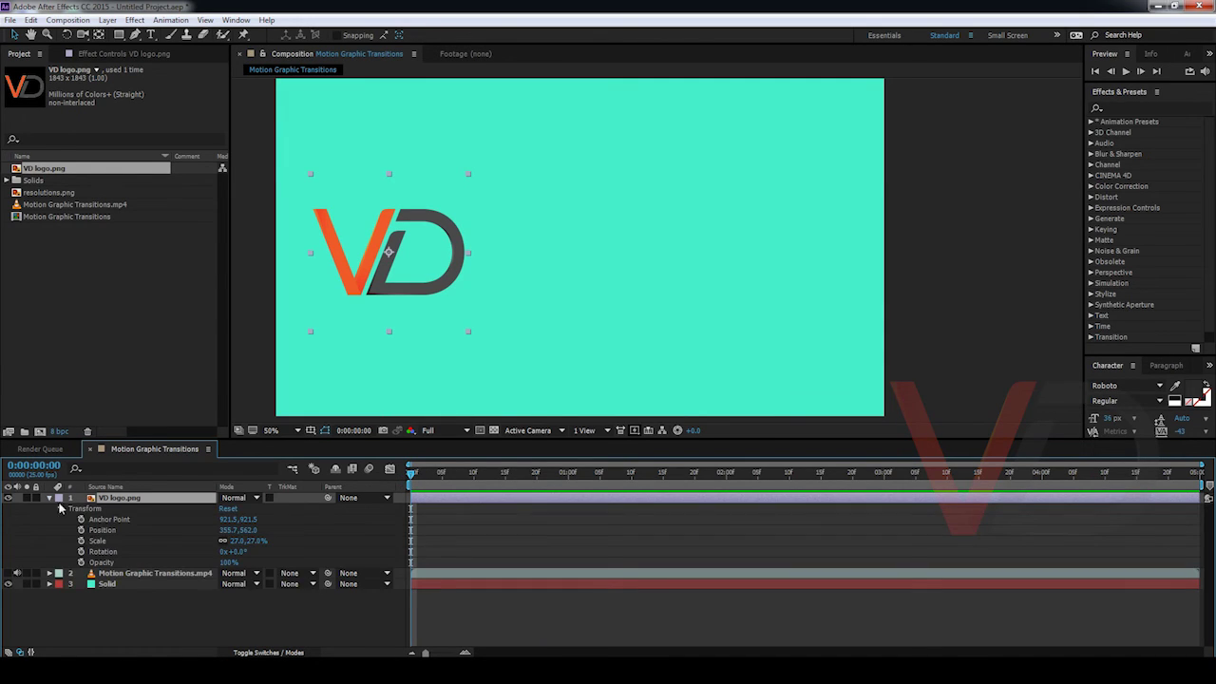
{"action": "left_click", "coordinate": [115, 533]}
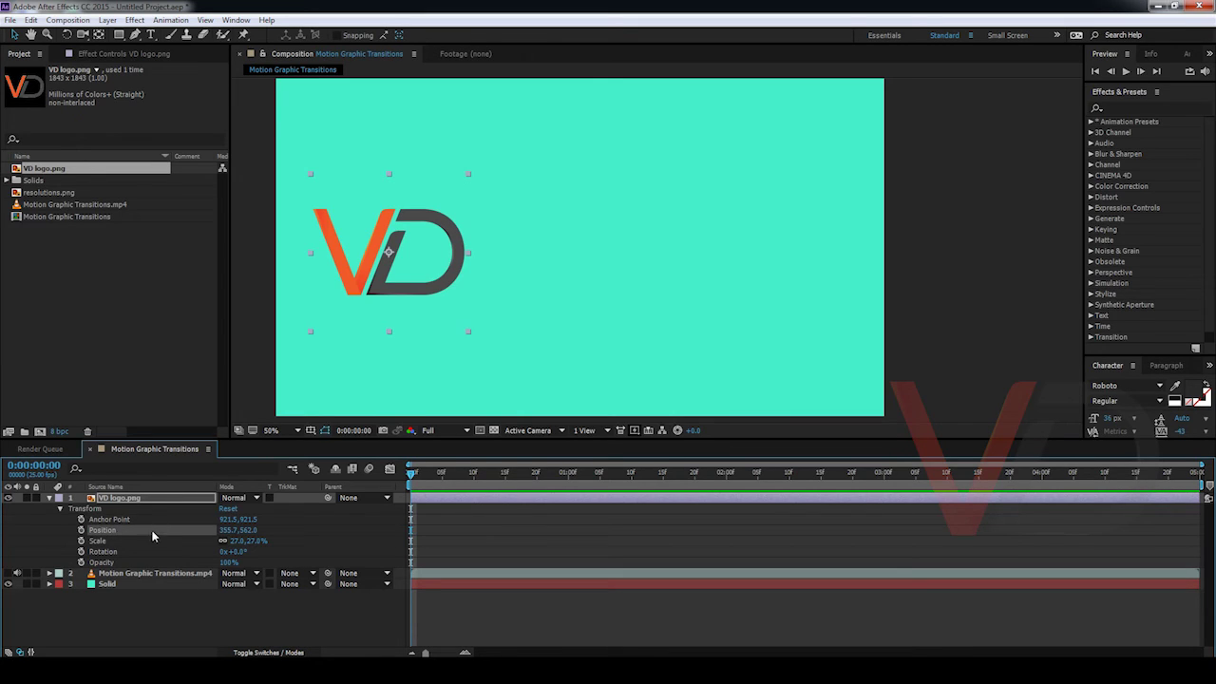
{"action": "left_click", "coordinate": [51, 499]}
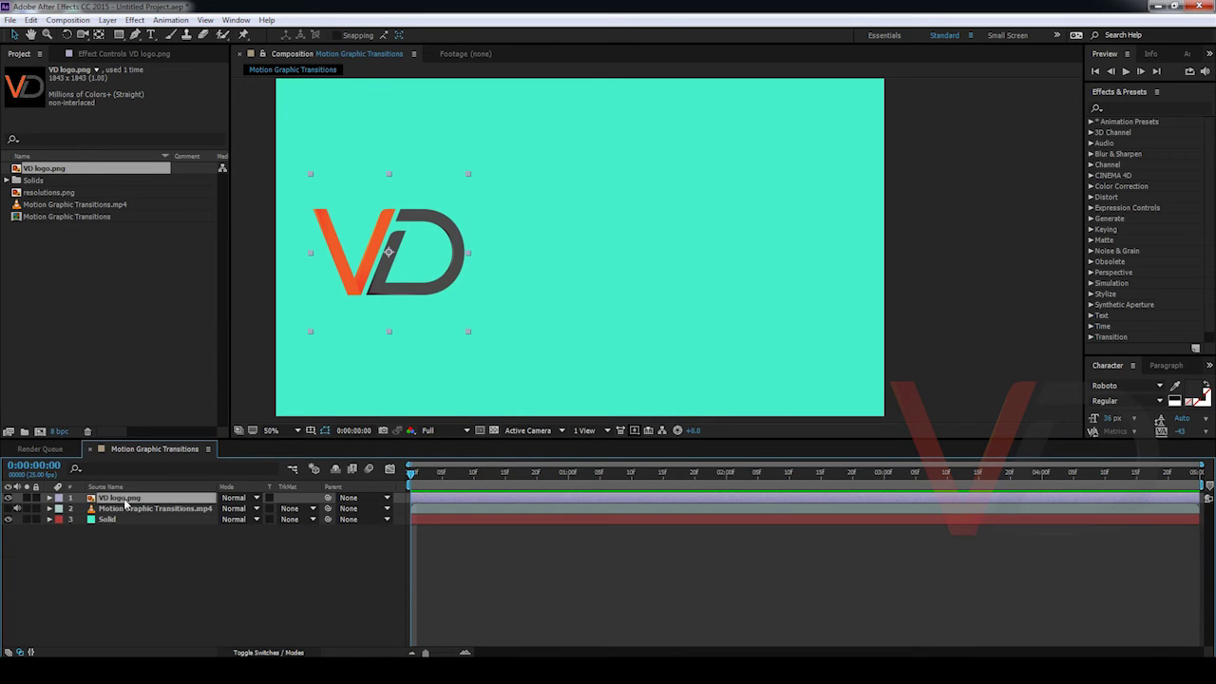
Step: Show only the logo layer's Position property and set its first keyframe at 0:00:00:00
{"action": "key", "text": "p"}
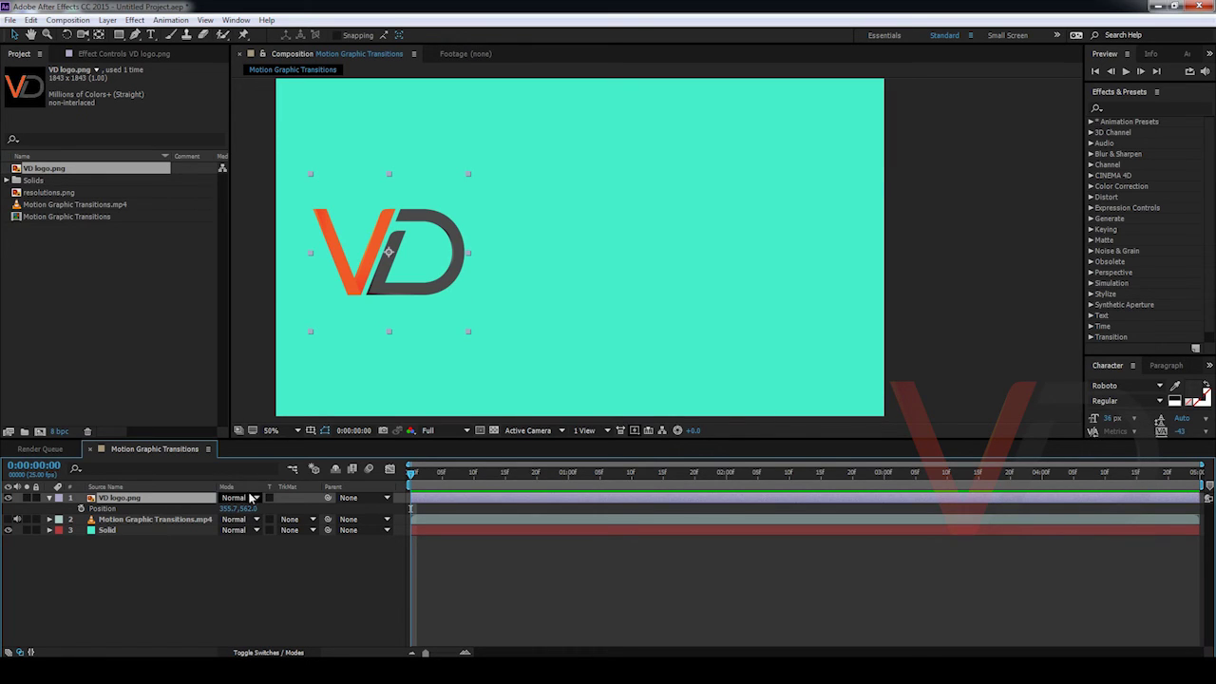
{"action": "scroll", "coordinate": [426, 241], "scroll_direction": "up", "scroll_amount": 2}
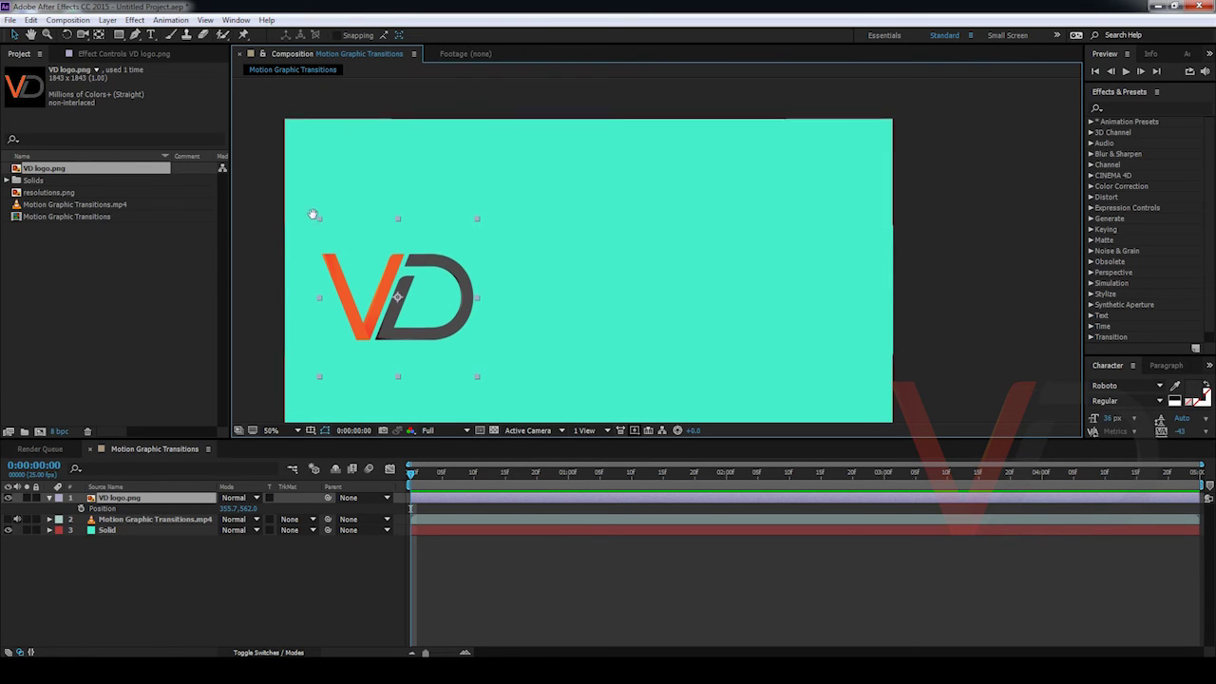
{"action": "scroll", "coordinate": [288, 380], "scroll_direction": "down", "scroll_amount": 2}
{"action": "left_click_drag", "start_coordinate": [287, 381], "coordinate": [299, 341]}
{"action": "left_click_drag", "start_coordinate": [322, 292], "coordinate": [328, 323]}
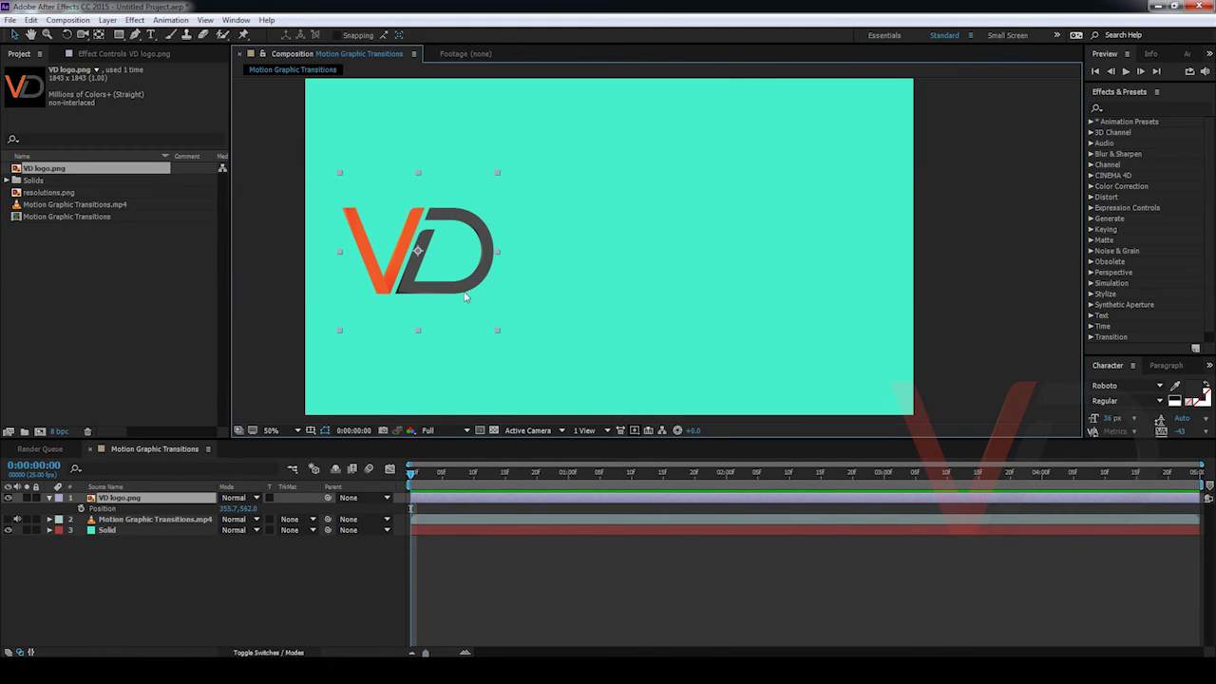
{"action": "left_click_drag", "start_coordinate": [468, 273], "coordinate": [458, 285]}
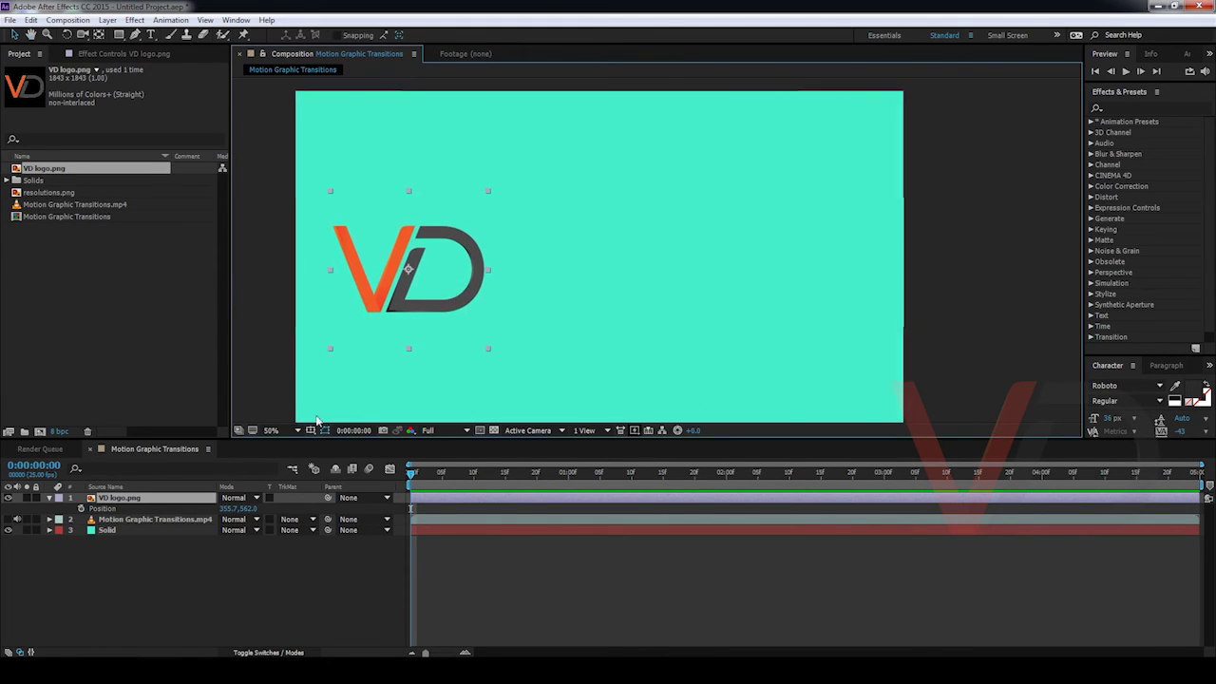
{"action": "left_click", "coordinate": [82, 508]}
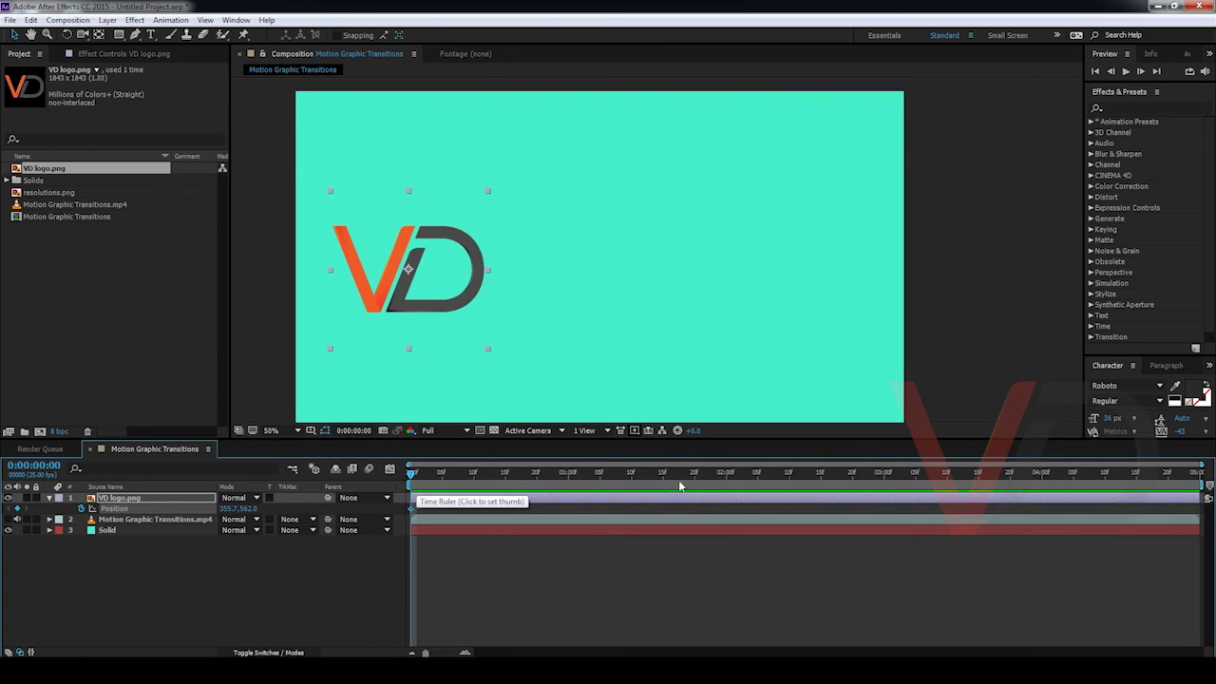
Step: Add a second Position keyframe for the logo at 0:00:02:00 with the X value set to 1358.7
{"action": "left_click", "coordinate": [726, 476]}
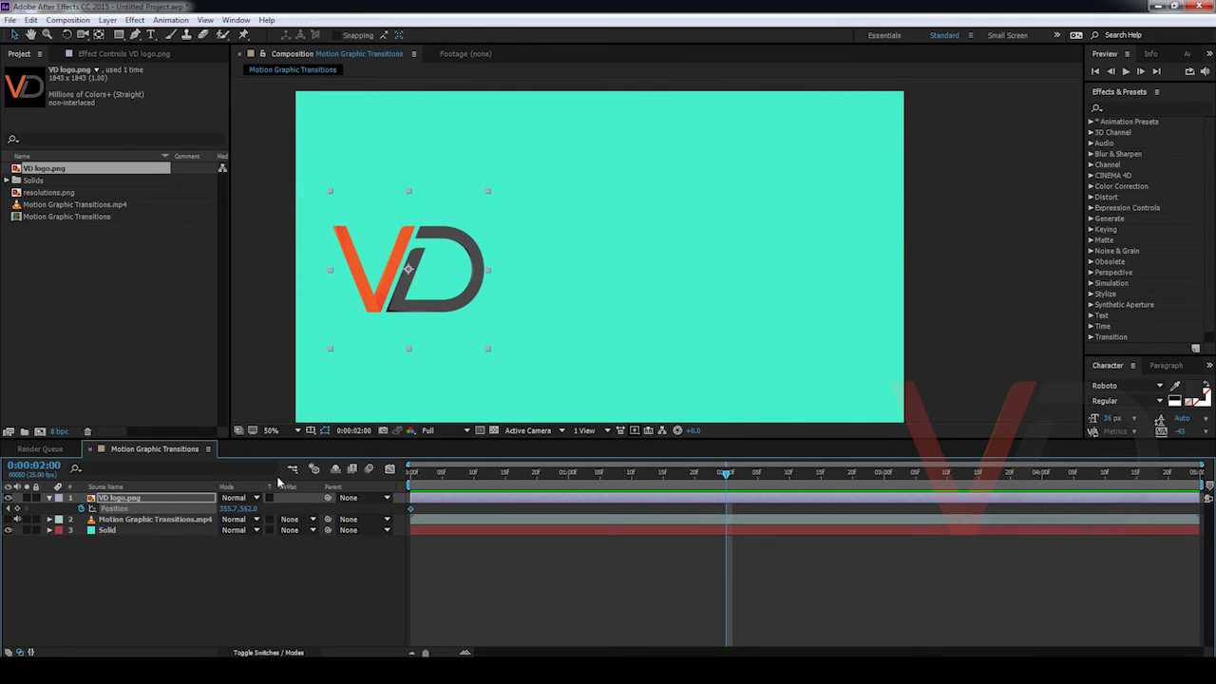
{"action": "left_click_drag", "start_coordinate": [233, 508], "coordinate": [865, 522]}
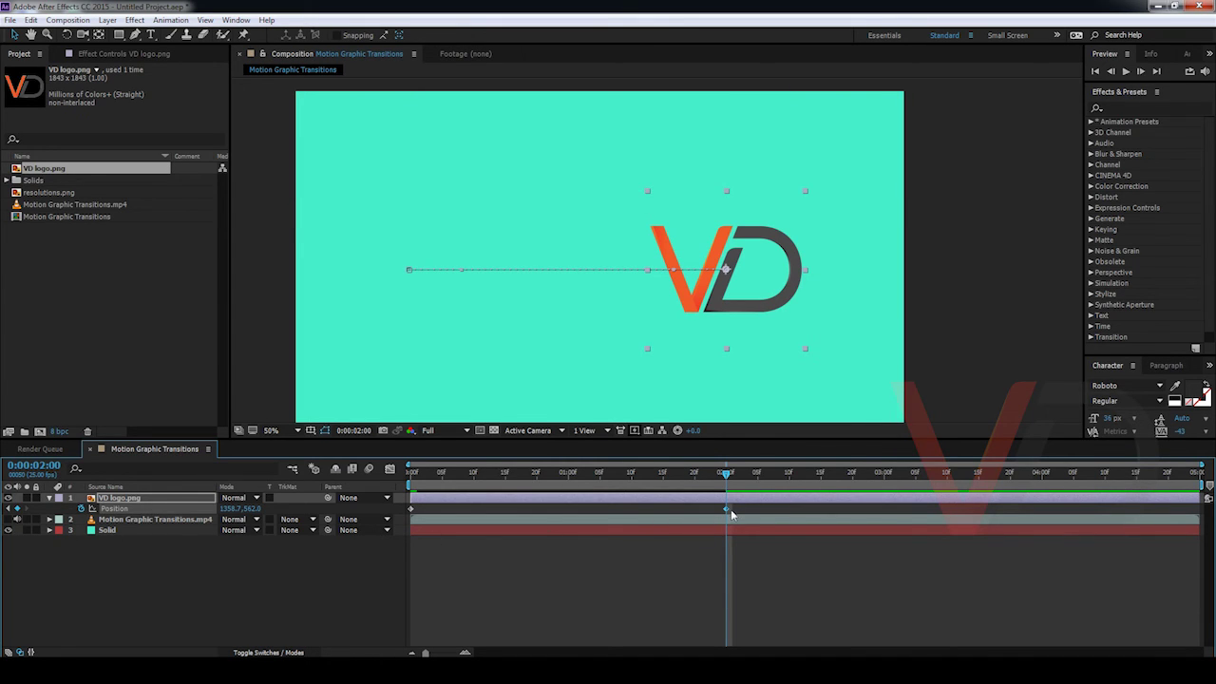
{"action": "left_click", "coordinate": [557, 571]}
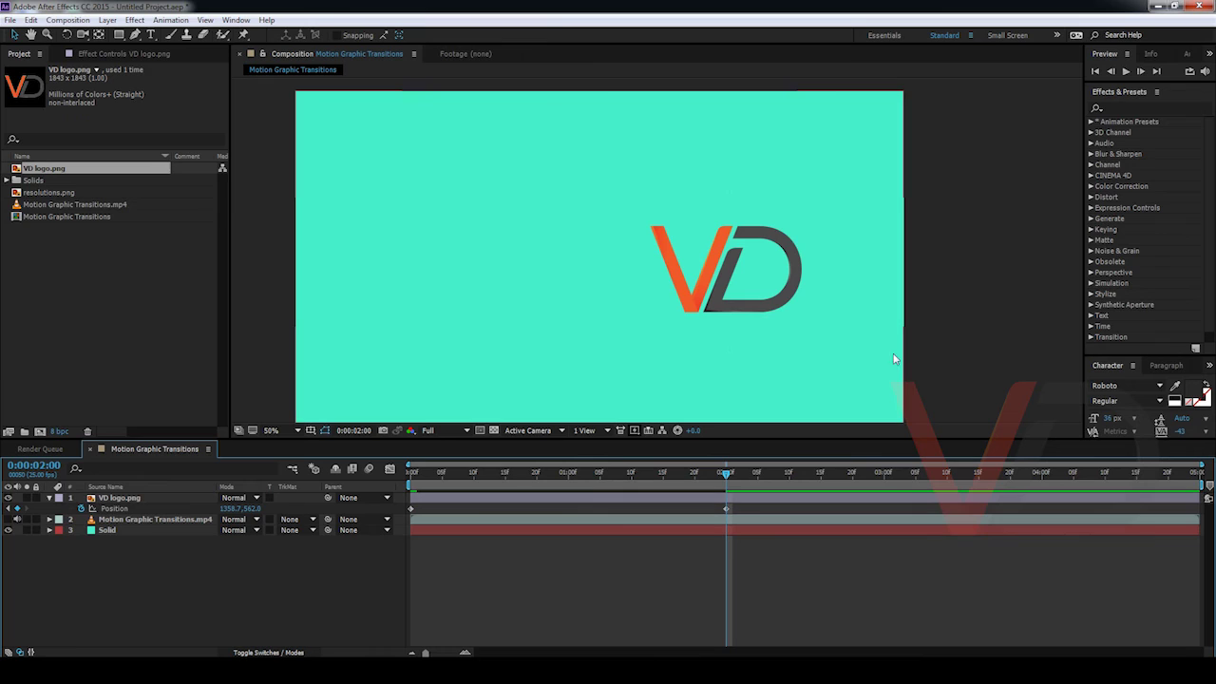
Step: Preview the logo's movement from the beginning, scrub through it and return the playhead to 0:00:00:00
{"action": "left_click", "coordinate": [410, 472]}
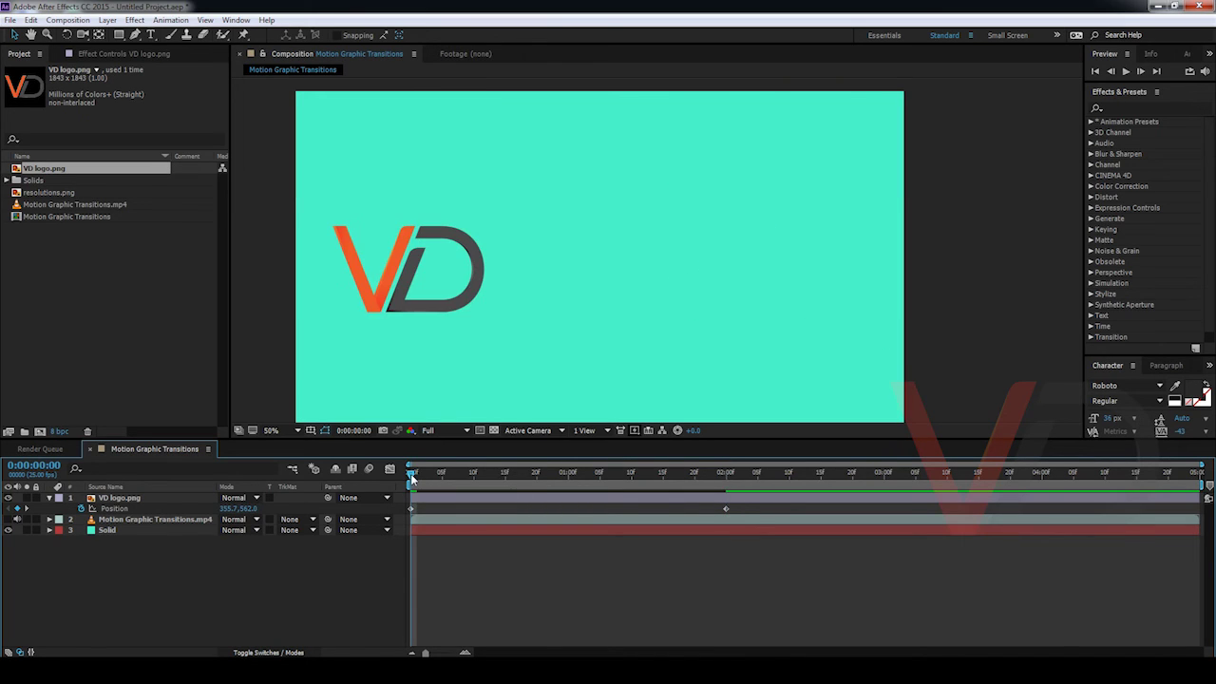
{"action": "key", "text": "space"}
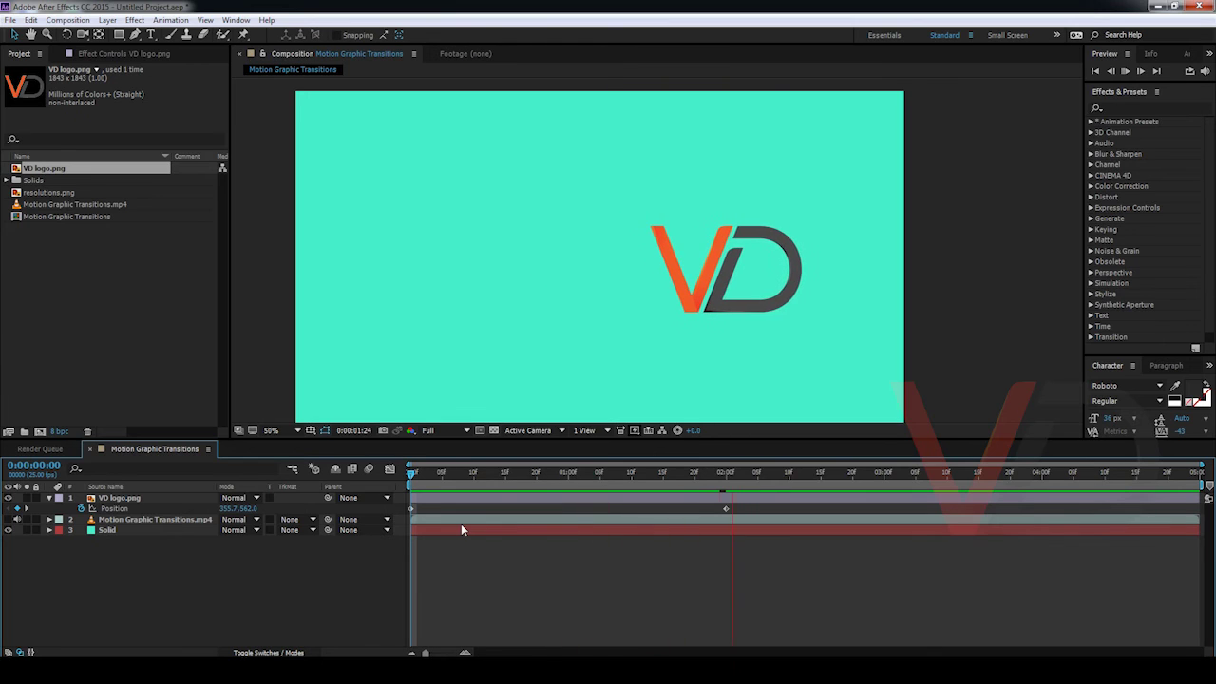
{"action": "left_click_drag", "start_coordinate": [460, 474], "coordinate": [506, 477]}
{"action": "left_click_drag", "start_coordinate": [599, 483], "coordinate": [385, 481]}
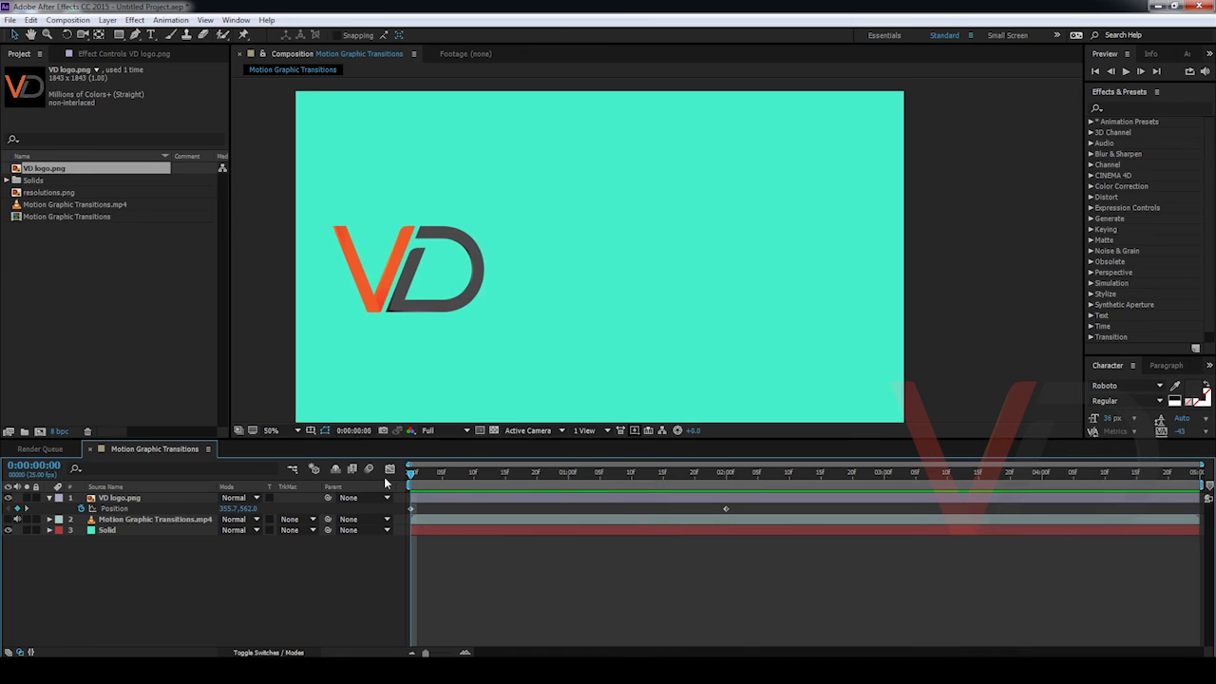
Step: Shift the logo's second Position keyframe to 0:00:01:00
{"action": "left_click", "coordinate": [727, 512]}
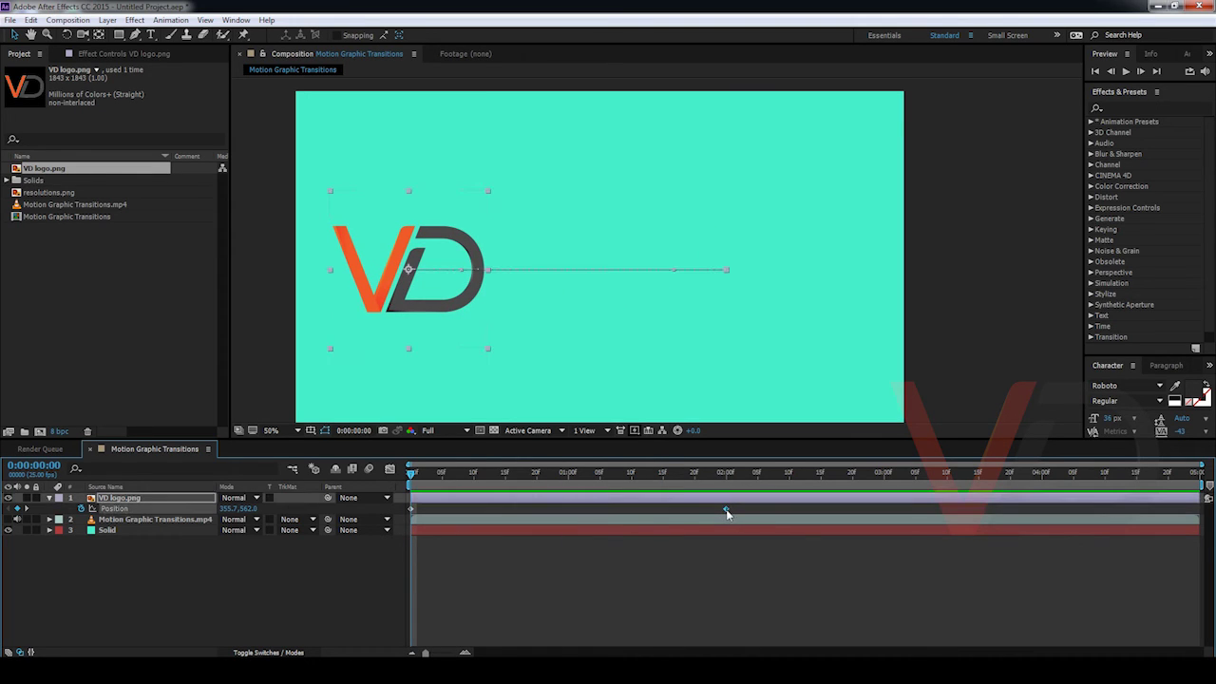
{"action": "left_click_drag", "start_coordinate": [727, 512], "coordinate": [409, 477]}
{"action": "left_click", "coordinate": [569, 479]}
Step: Play back the shortened logo movement and scrub the playhead back to 0:00:00:00
{"action": "key", "text": "space"}
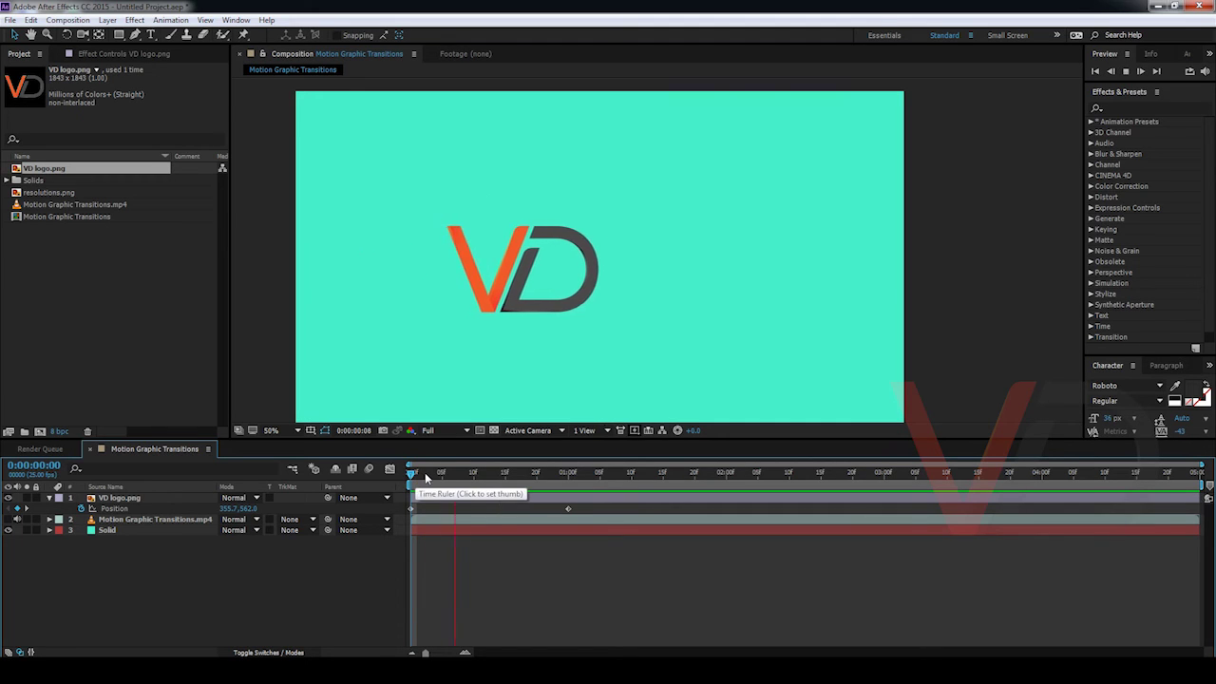
{"action": "left_click", "coordinate": [564, 485]}
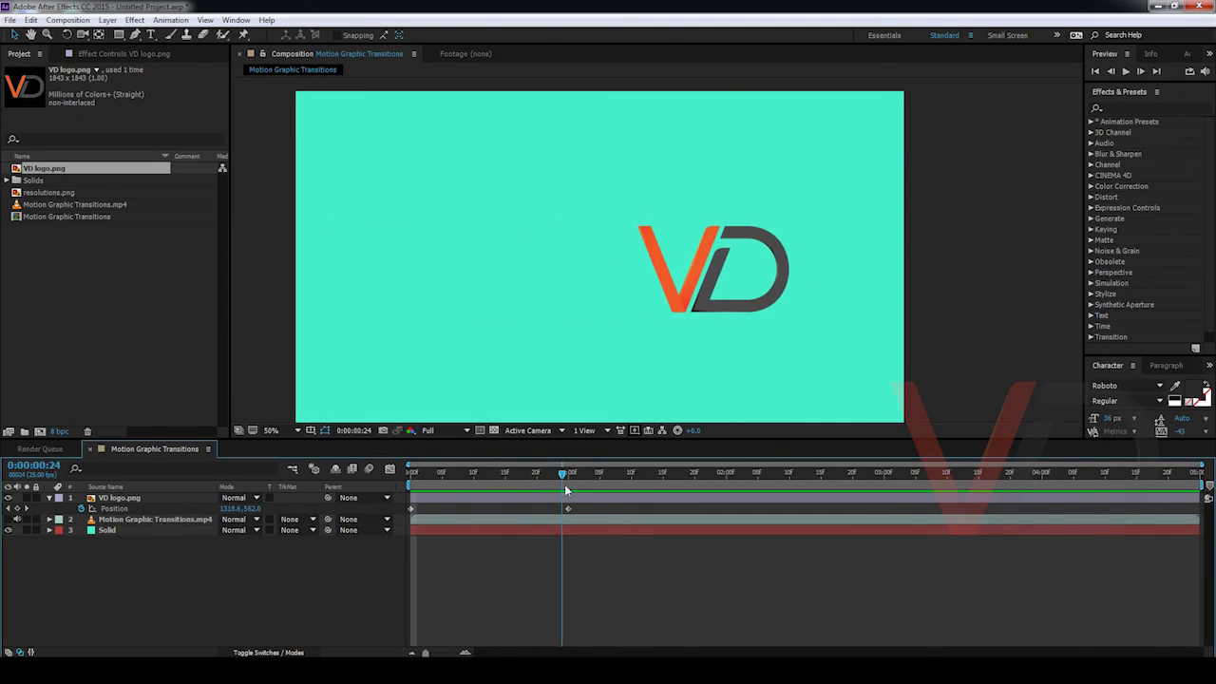
{"action": "left_click_drag", "start_coordinate": [564, 484], "coordinate": [402, 481]}
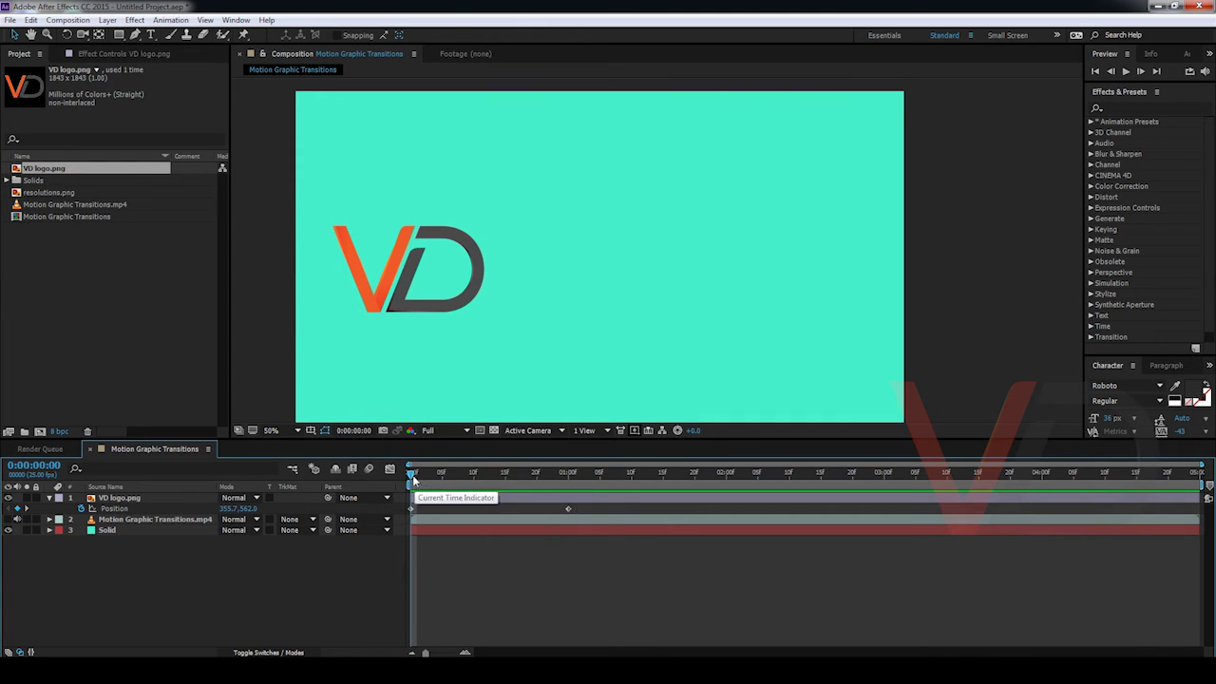
Step: Examine the logo's Position curve in the Graph Editor and return to the layer bar view
{"action": "left_click", "coordinate": [389, 469]}
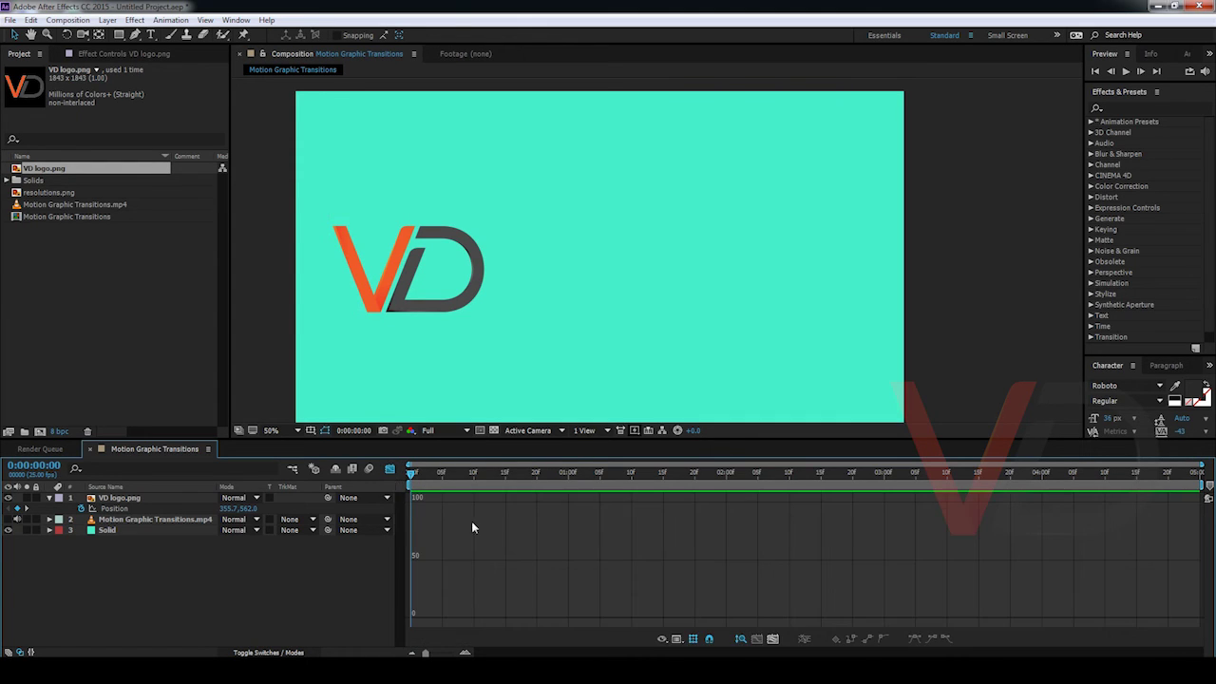
{"action": "left_click", "coordinate": [389, 469]}
{"action": "left_click", "coordinate": [157, 510]}
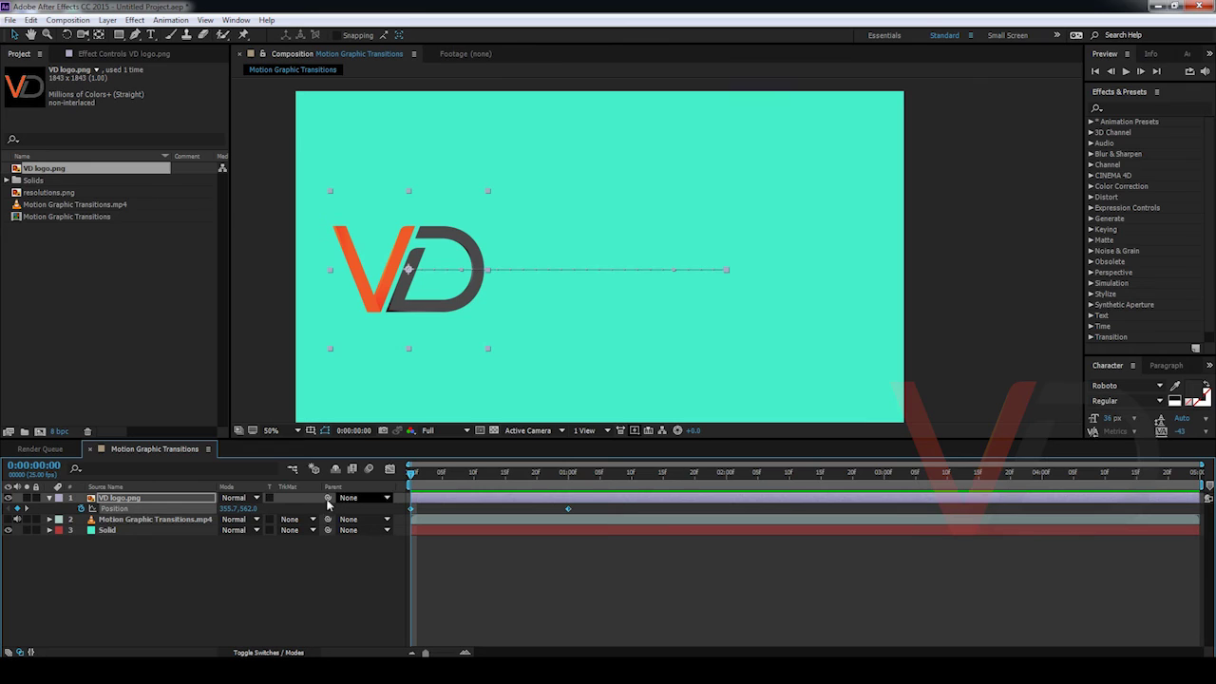
{"action": "left_click", "coordinate": [389, 469]}
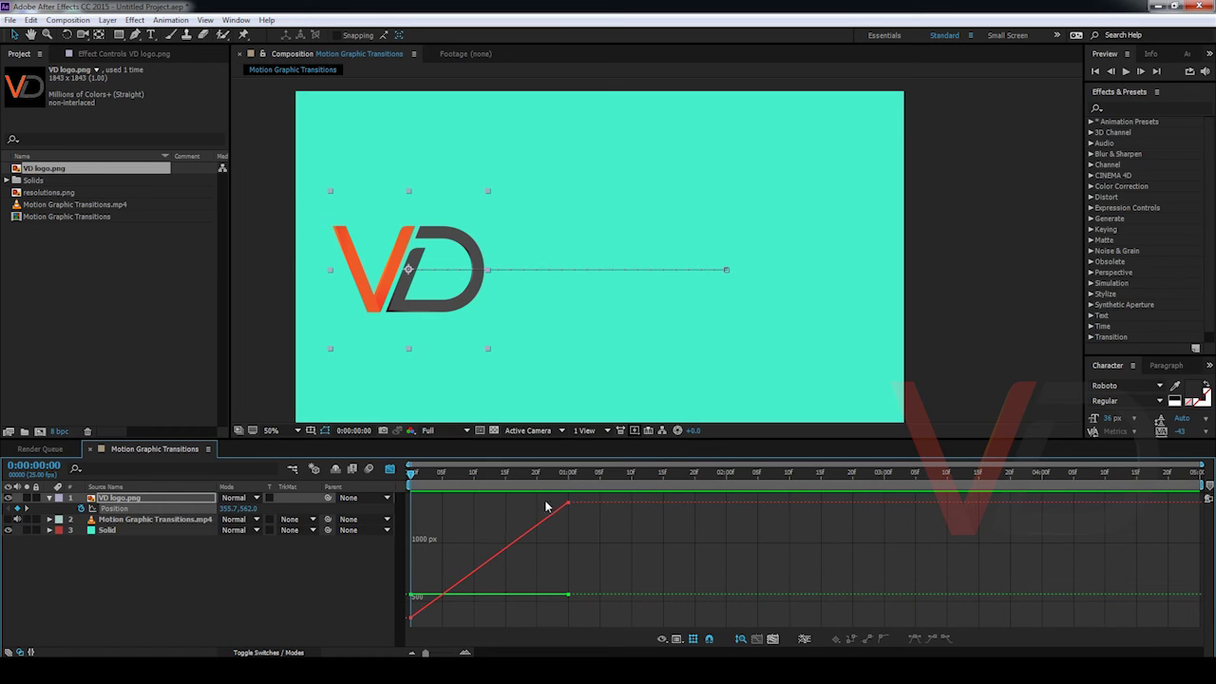
{"action": "left_click", "coordinate": [390, 469]}
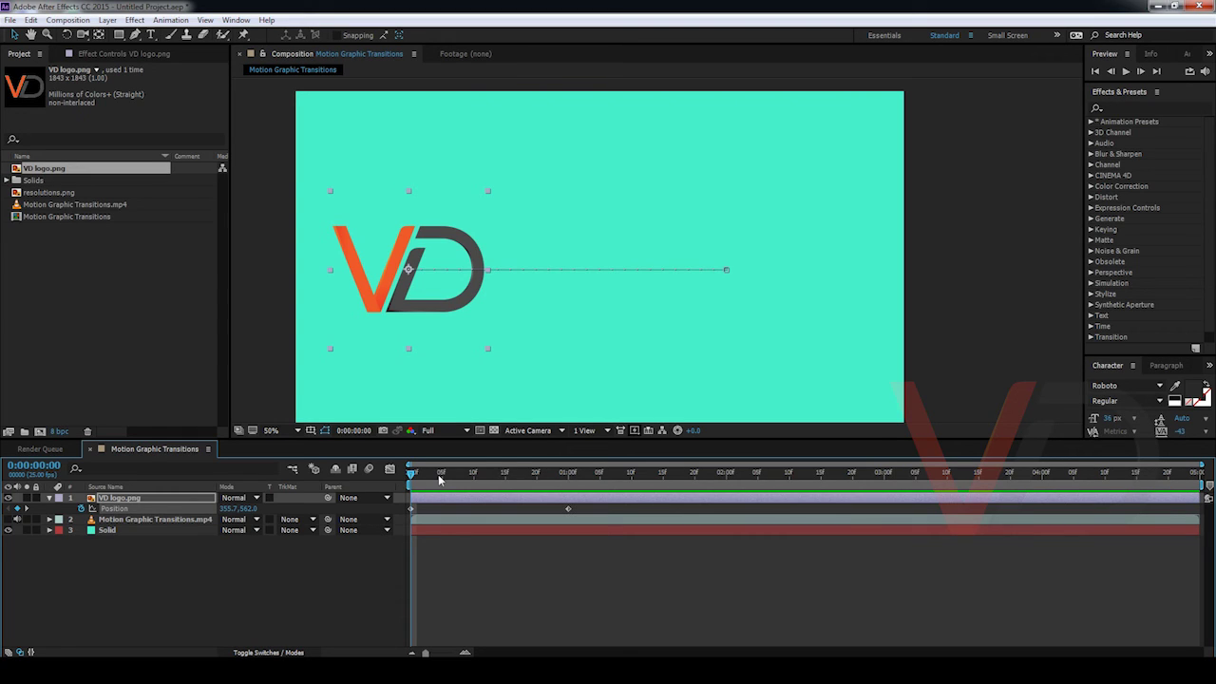
Step: Apply Easy Ease to the logo's second Position keyframe at 0:00:01:00
{"action": "left_click_drag", "start_coordinate": [440, 511], "coordinate": [406, 513]}
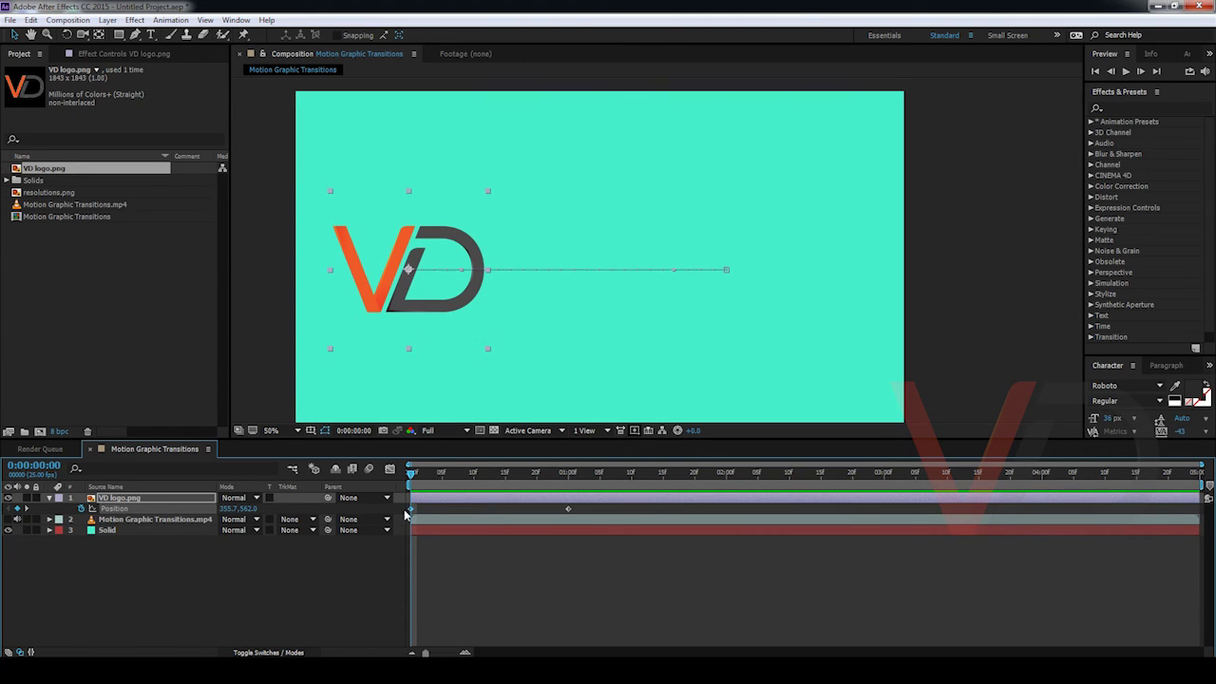
{"action": "left_click_drag", "start_coordinate": [581, 508], "coordinate": [554, 513]}
{"action": "left_click", "coordinate": [554, 513]}
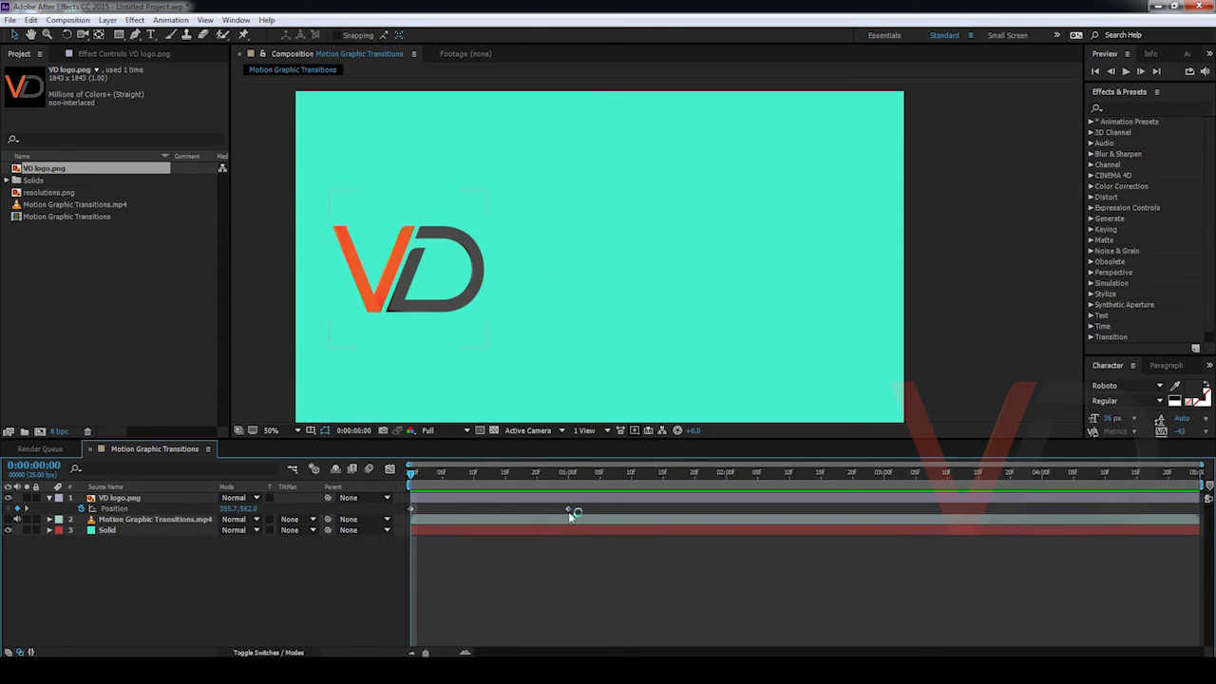
{"action": "left_click", "coordinate": [567, 508]}
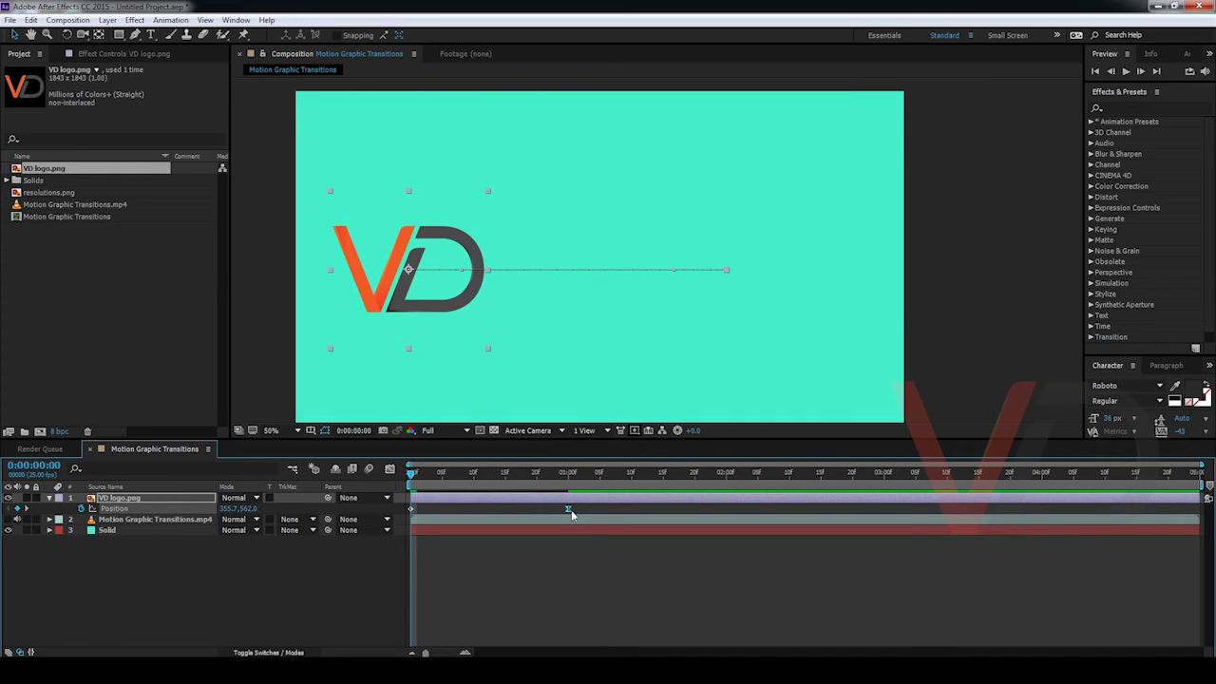
{"action": "key", "text": "F9"}
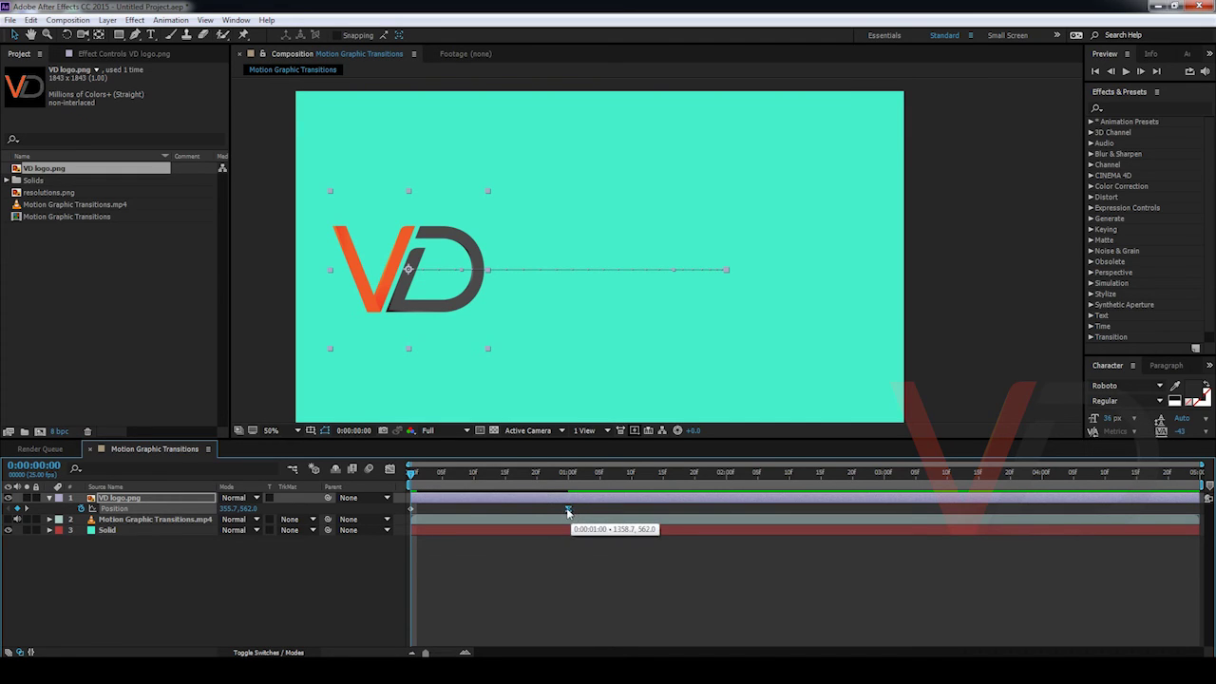
Step: Inspect the eased Position curve, preview the logo's movement and return the playhead to 0:00:00:00
{"action": "left_click", "coordinate": [390, 468]}
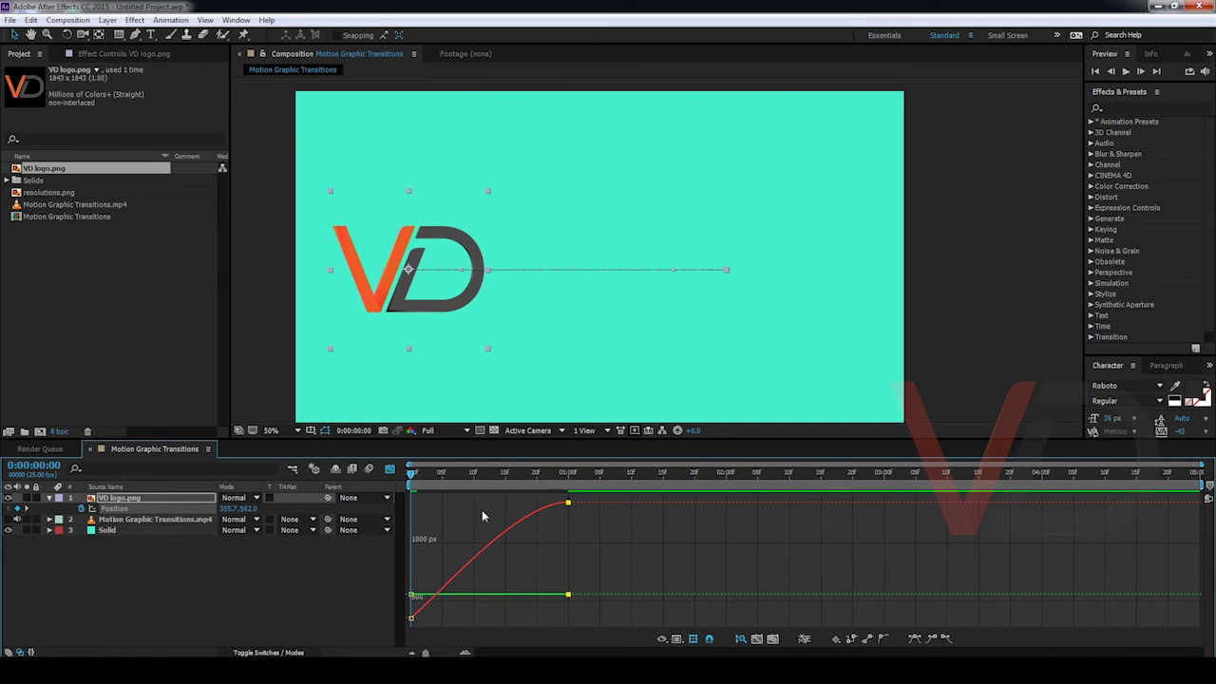
{"action": "left_click", "coordinate": [389, 469]}
{"action": "key", "text": "space"}
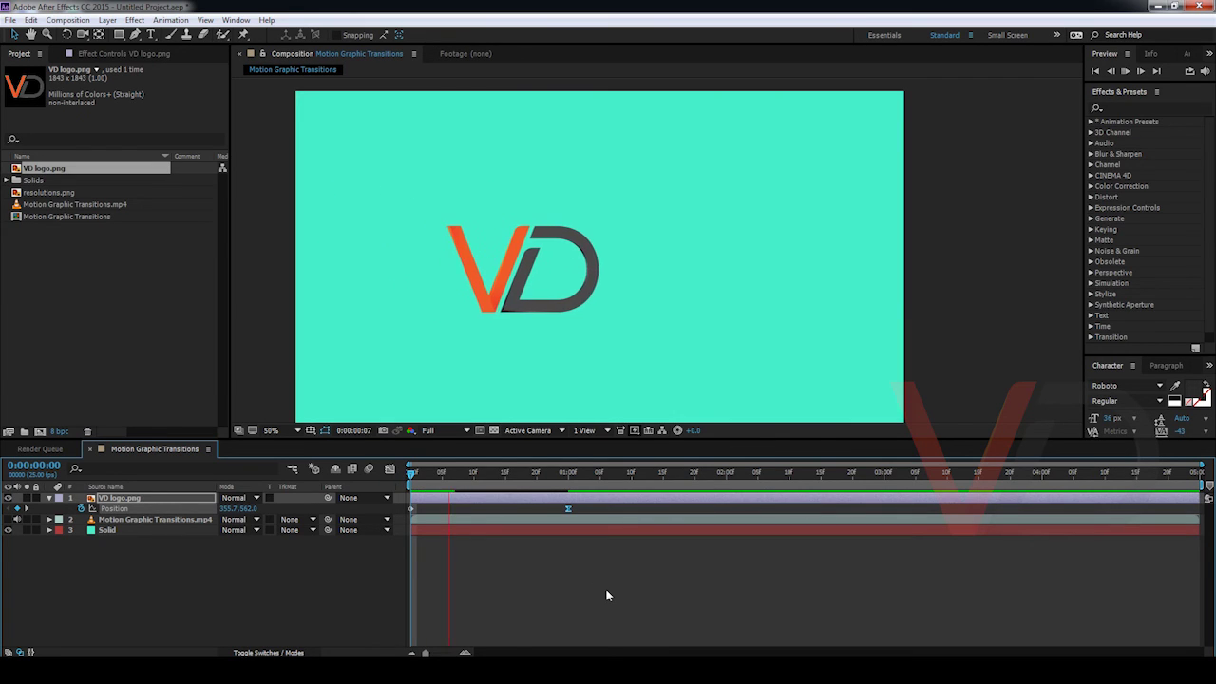
{"action": "key", "text": "space"}
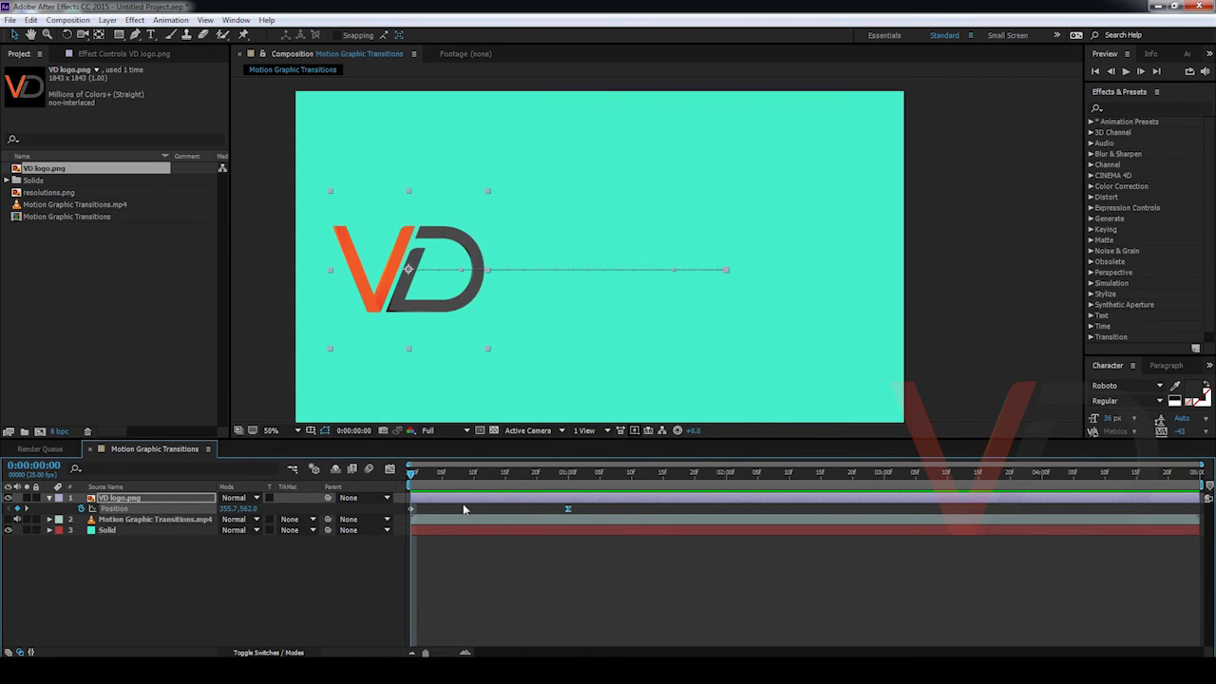
{"action": "key", "text": "space"}
{"action": "key", "text": "space"}
{"action": "left_click_drag", "start_coordinate": [412, 475], "coordinate": [506, 475]}
{"action": "key", "text": "Home"}
Step: Set the incoming velocity influence of the second Position keyframe to 100%
{"action": "key", "text": "ctrl+shift+k"}
{"action": "left_click_drag", "start_coordinate": [600, 234], "coordinate": [657, 224]}
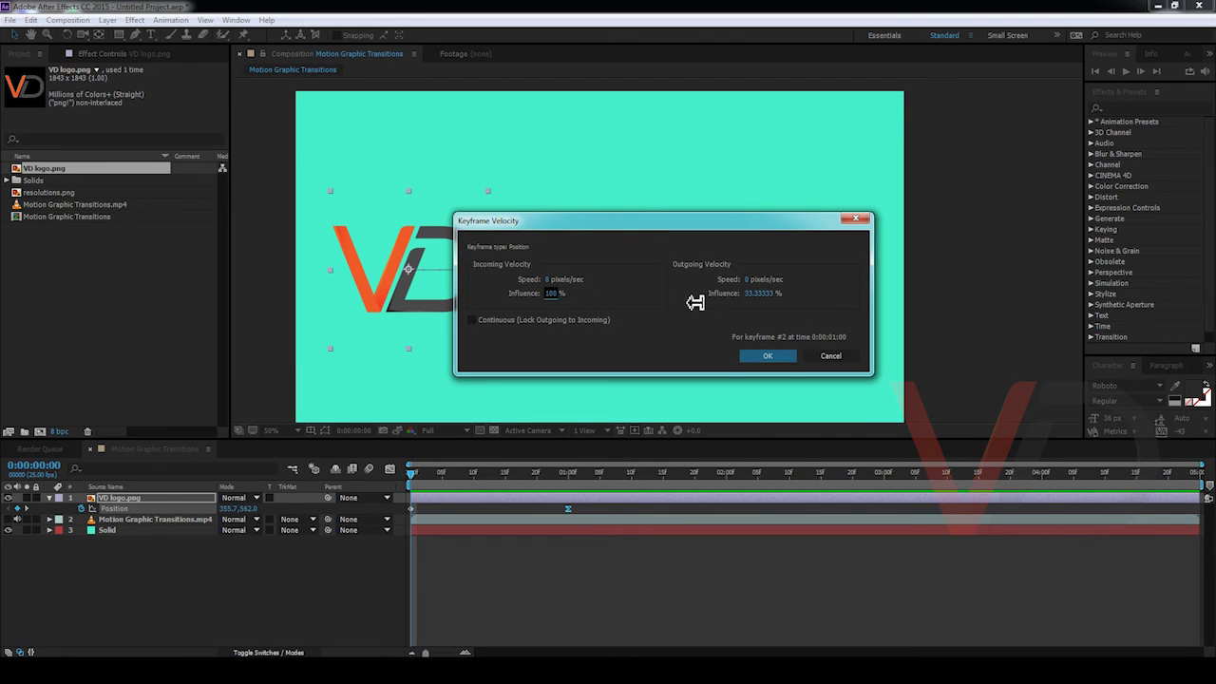
{"action": "left_click", "coordinate": [782, 355]}
Step: Inspect the modified Position curve, preview the logo's movement and scrub the playhead to 0:00:00:06
{"action": "left_click", "coordinate": [390, 469]}
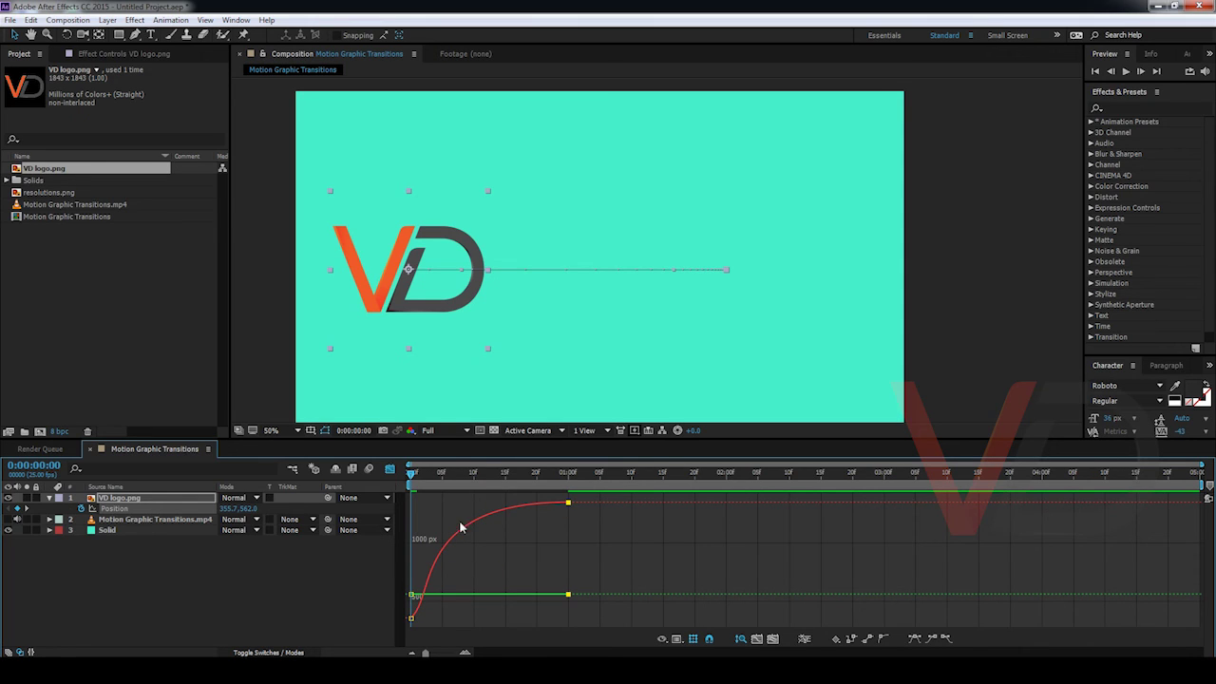
{"action": "left_click", "coordinate": [393, 470]}
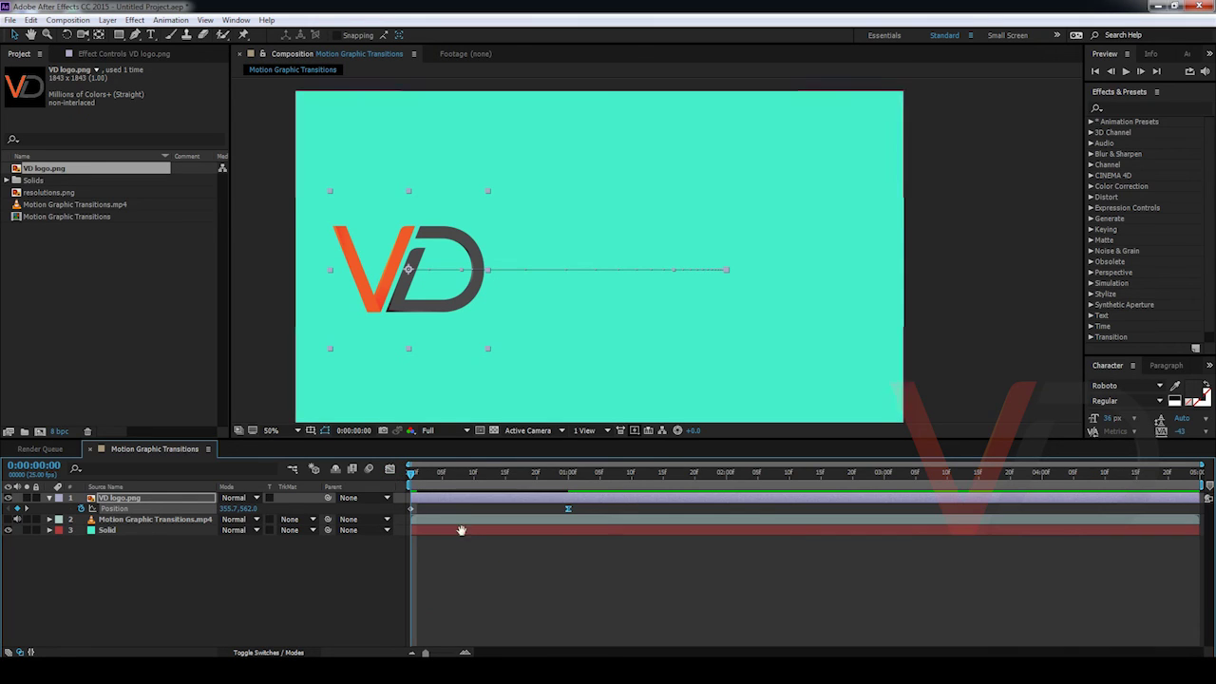
{"action": "key", "text": "space"}
{"action": "key", "text": "space"}
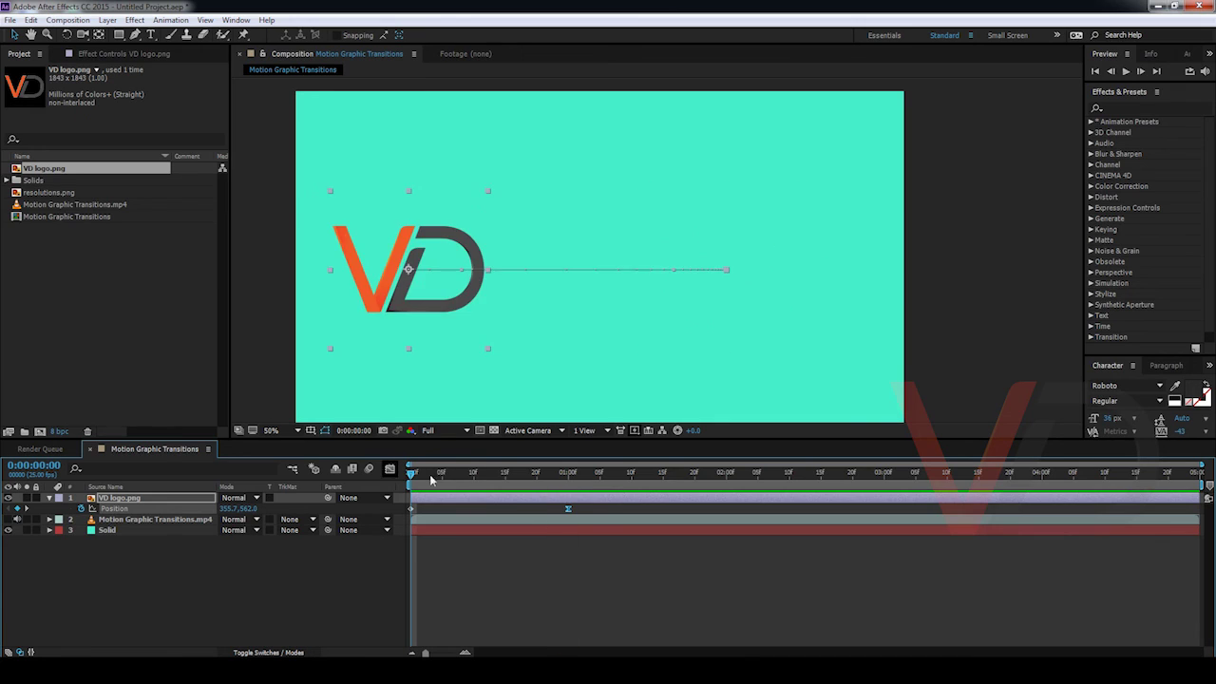
{"action": "key", "text": "space"}
{"action": "key", "text": "space"}
{"action": "left_click", "coordinate": [371, 589]}
{"action": "mouse_move", "coordinate": [414, 472]}
{"action": "left_mouse_down"}
{"action": "mouse_move", "coordinate": [663, 482]}
{"action": "mouse_move", "coordinate": [410, 473]}
{"action": "left_mouse_up"}
{"action": "left_click", "coordinate": [143, 310]}
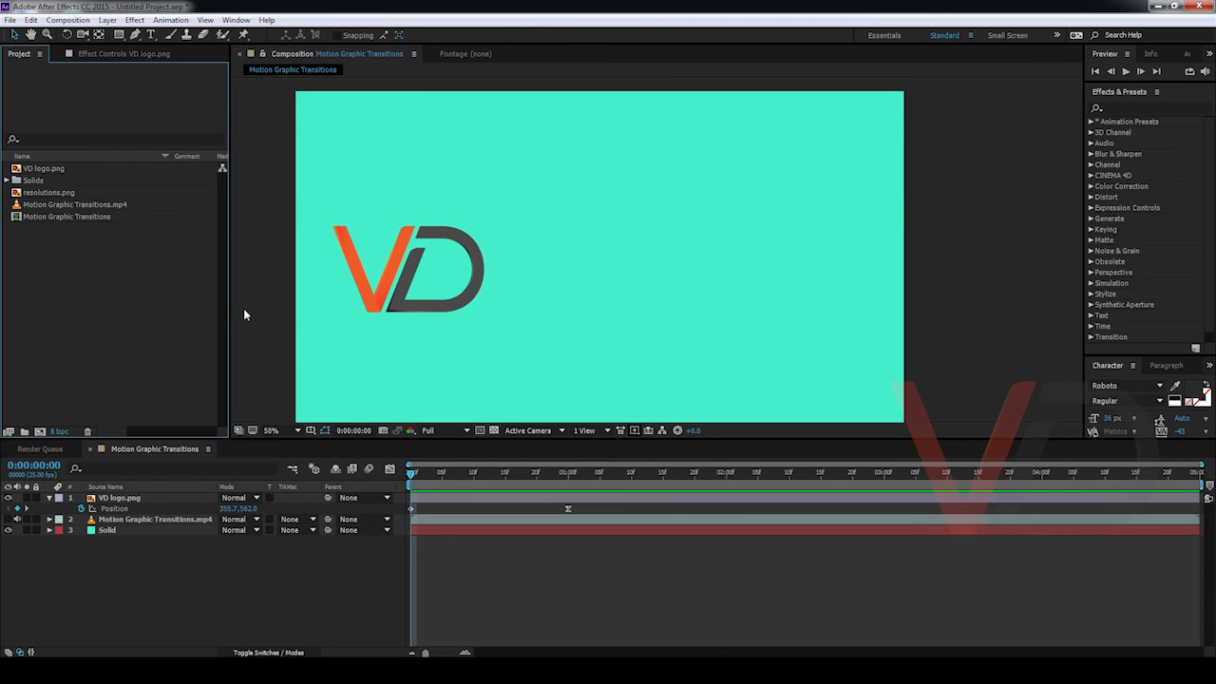
{"action": "left_click_drag", "start_coordinate": [517, 473], "coordinate": [449, 484]}
Step: Select the logo, widen the Effects & Presets panel, search it for "curve" and clear the search
{"action": "left_click", "coordinate": [622, 248]}
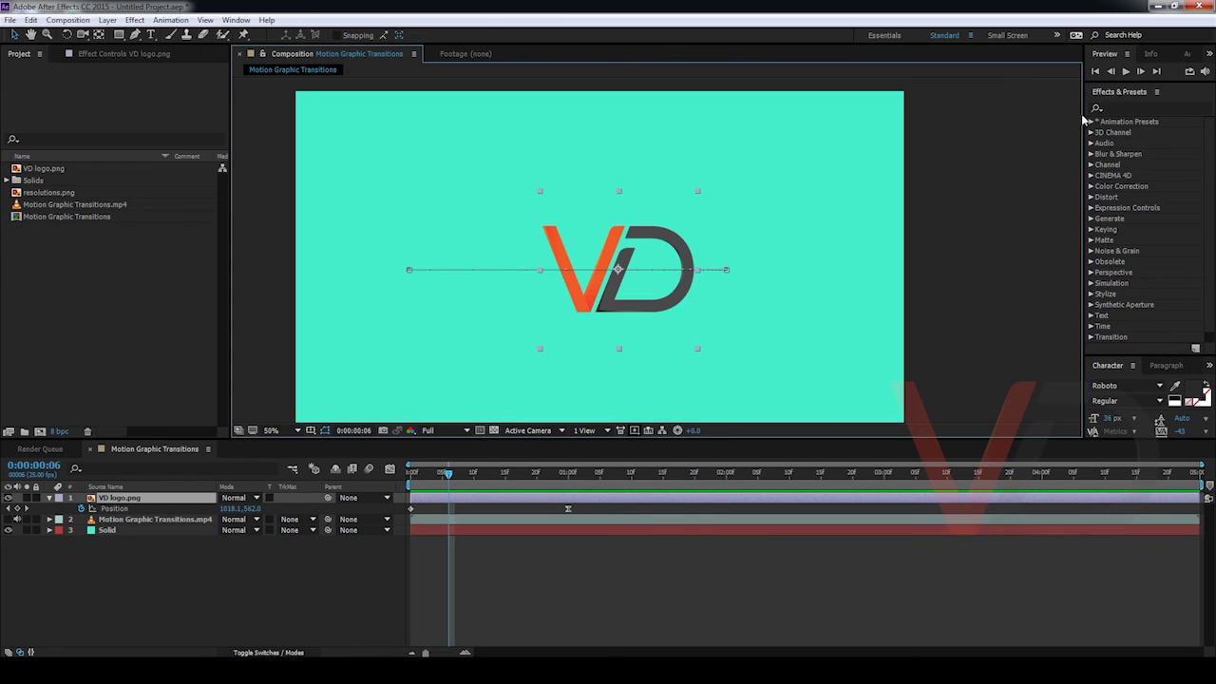
{"action": "left_click_drag", "start_coordinate": [1083, 118], "coordinate": [1019, 112]}
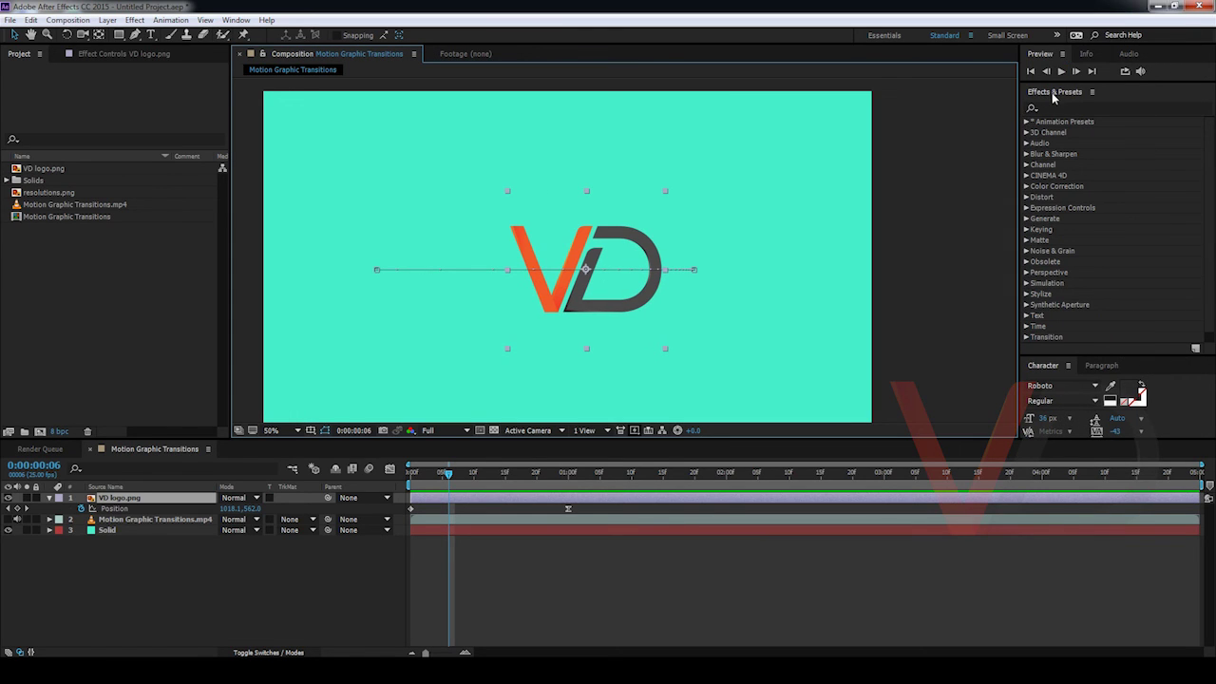
{"action": "left_click", "coordinate": [1055, 109]}
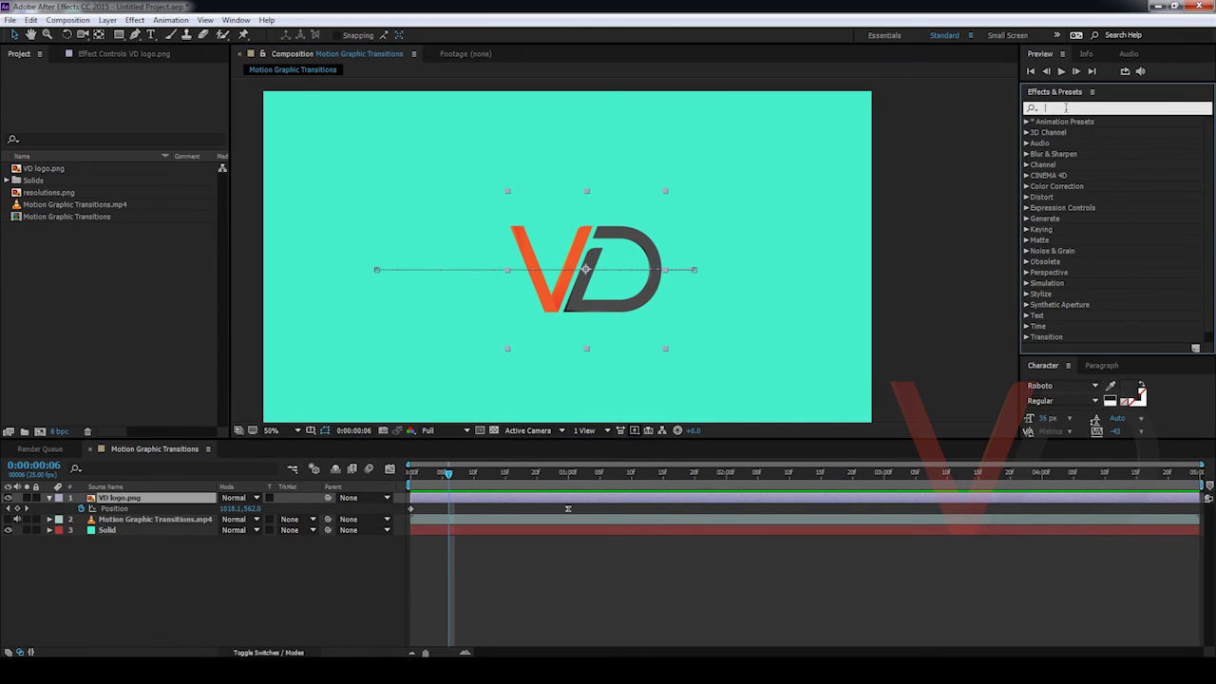
{"action": "type", "text": "curv"}
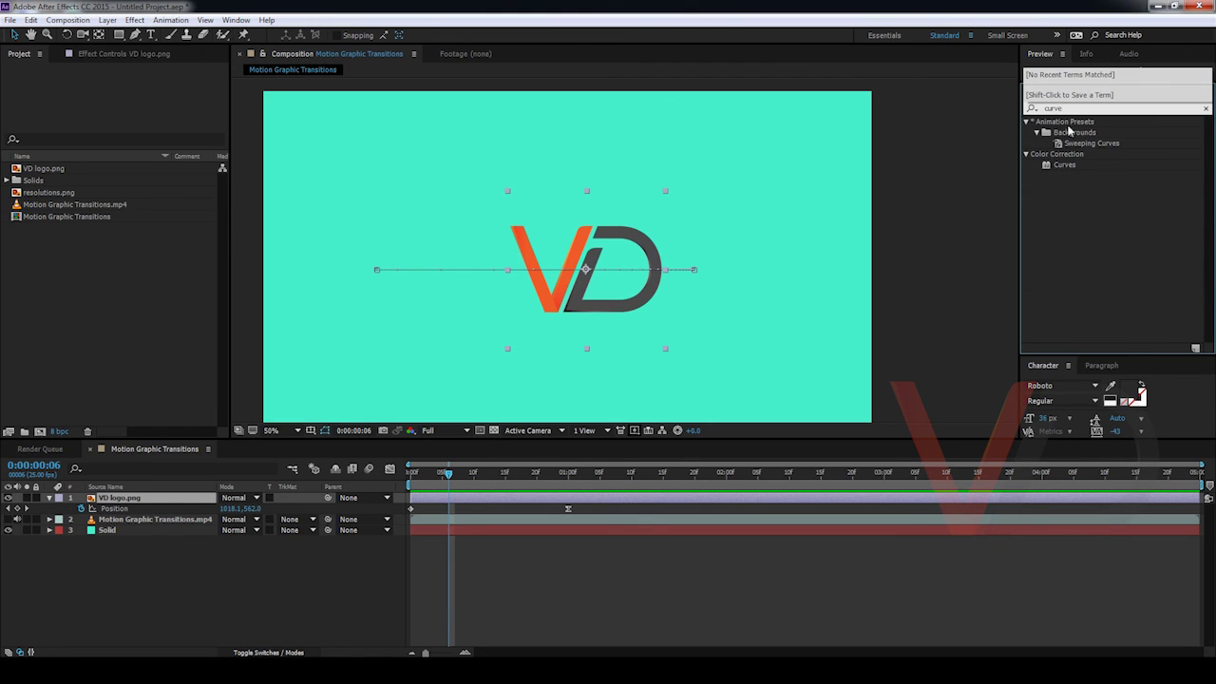
{"action": "type", "text": "e"}
{"action": "left_click", "coordinate": [1060, 166]}
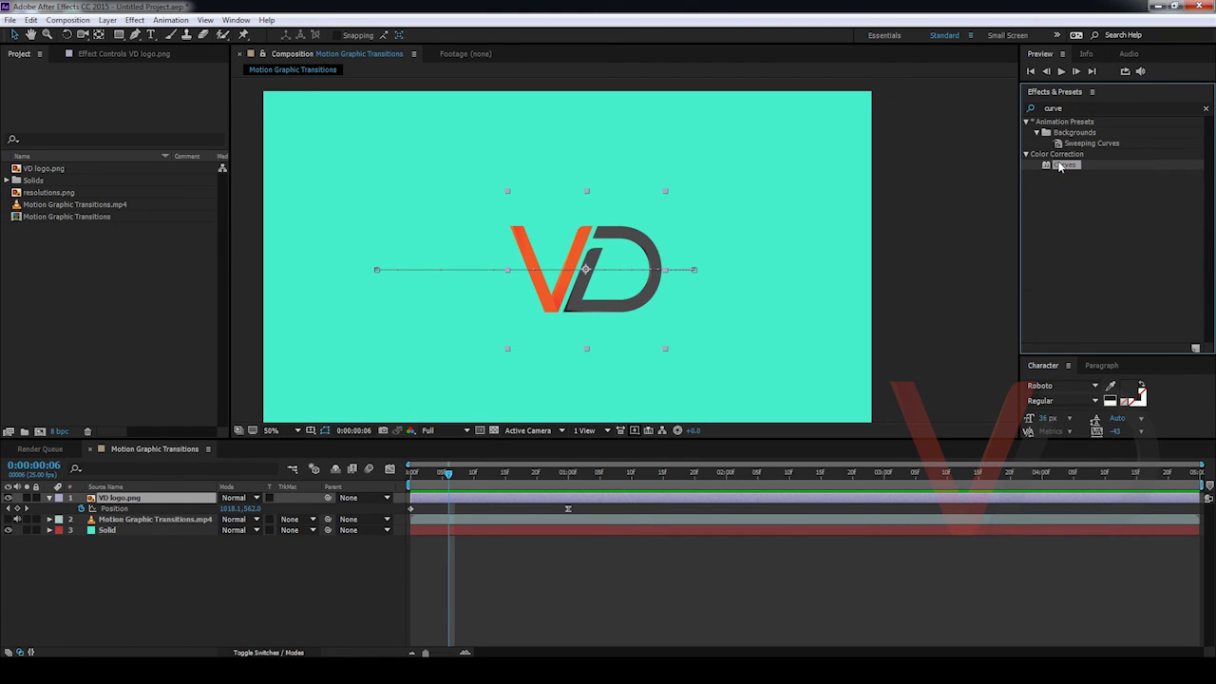
{"action": "left_click", "coordinate": [1206, 110]}
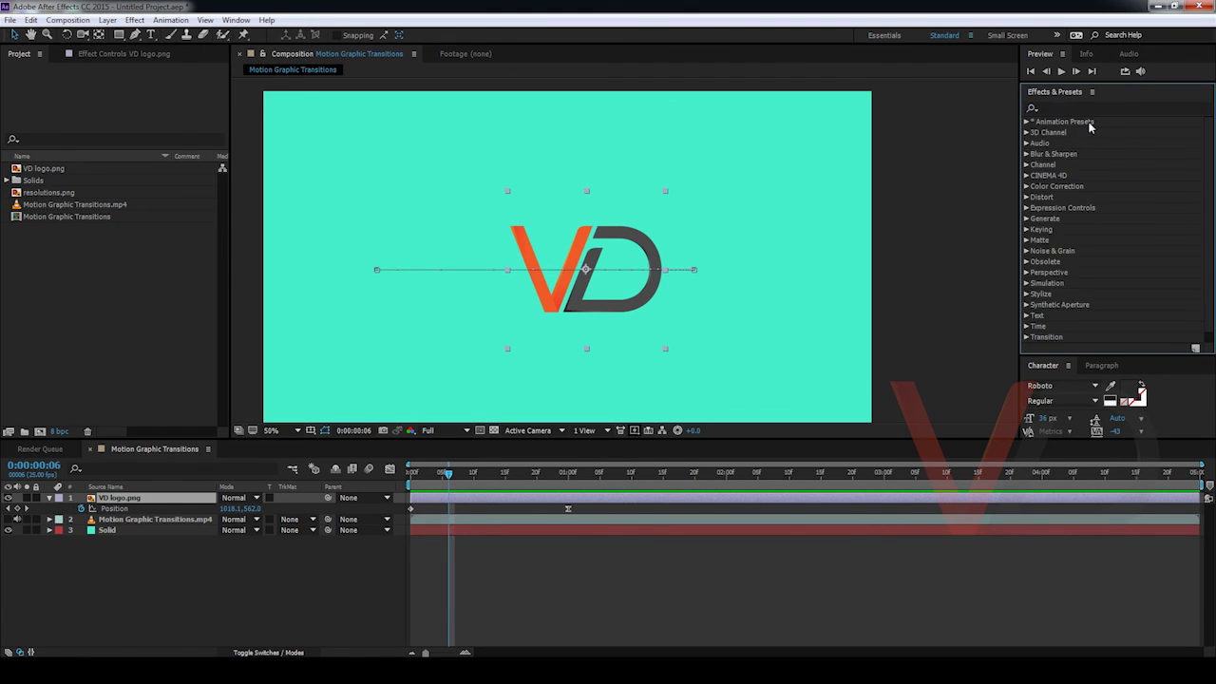
Step: Browse the effects in the Color Correction category, including Curves, Exposure and Levels
{"action": "left_click", "coordinate": [1026, 186]}
{"action": "scroll", "coordinate": [1067, 228], "scroll_direction": "down", "scroll_amount": 3}
{"action": "left_click", "coordinate": [1059, 271]}
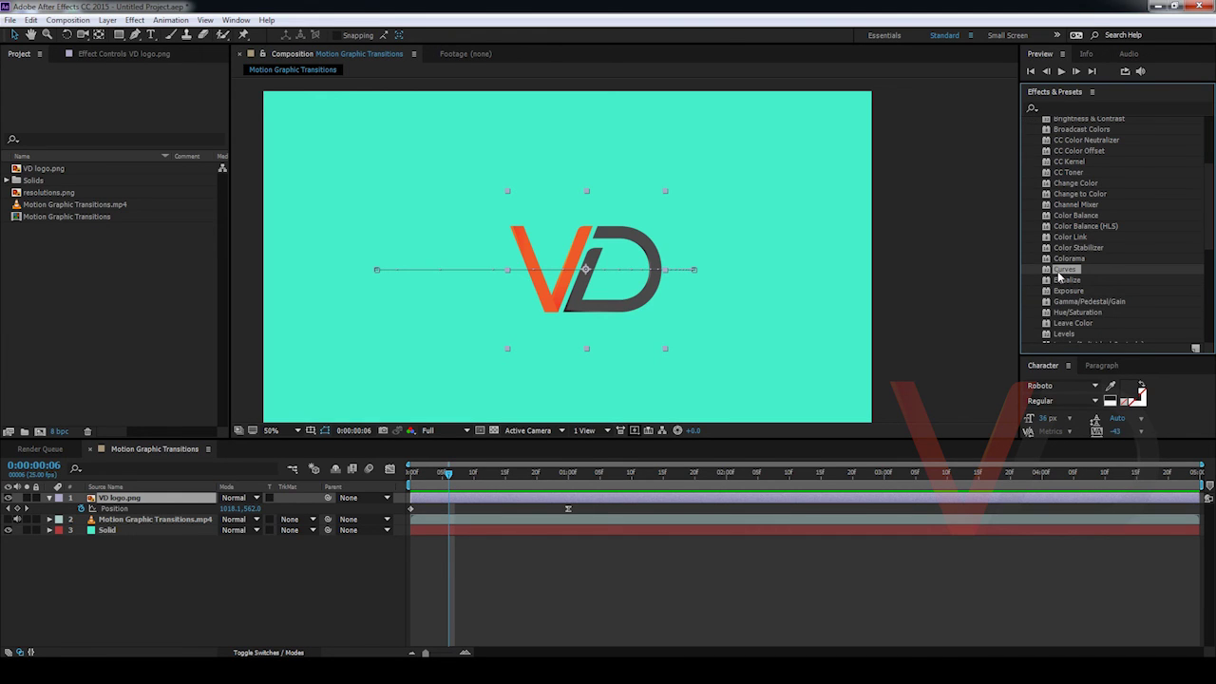
{"action": "scroll", "coordinate": [1081, 252], "scroll_direction": "up", "scroll_amount": 3}
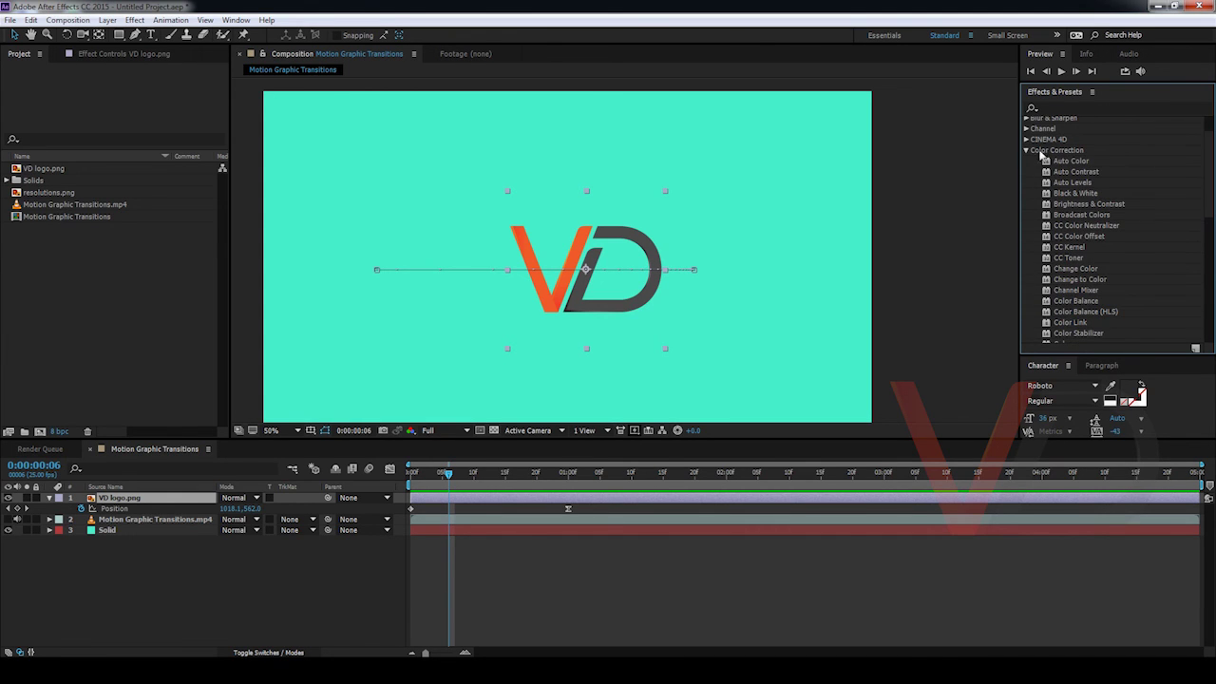
{"action": "left_click", "coordinate": [1027, 150]}
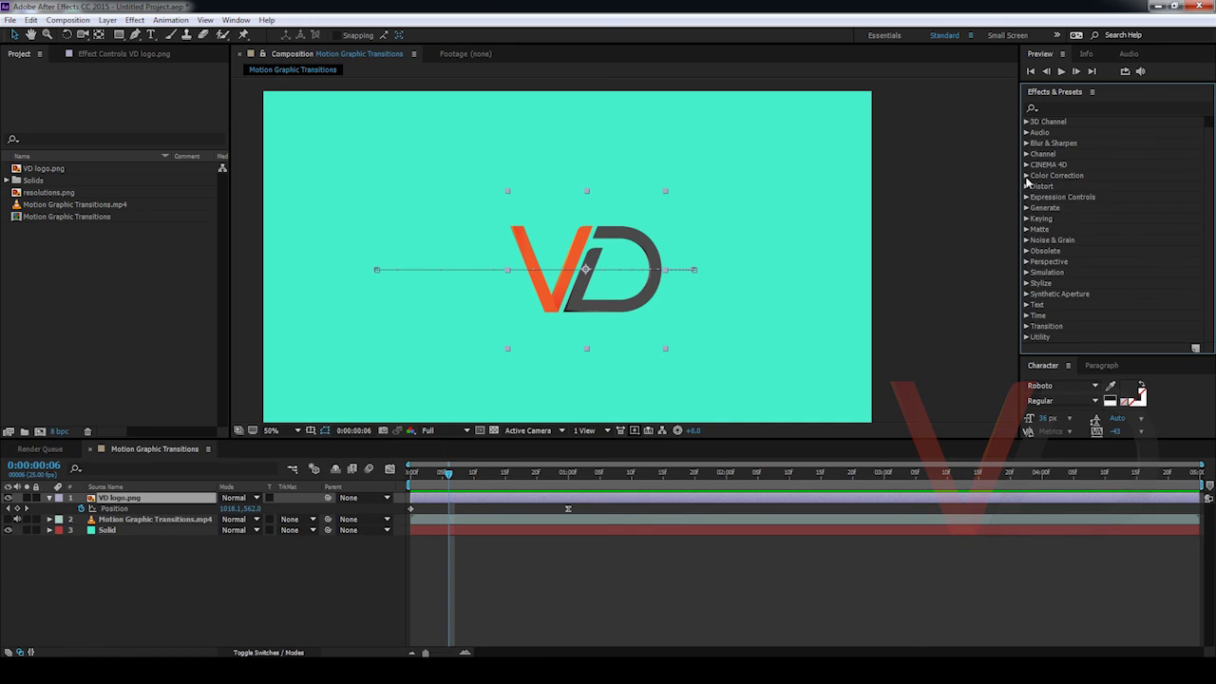
{"action": "left_click", "coordinate": [1026, 177]}
{"action": "scroll", "coordinate": [1095, 207], "scroll_direction": "down", "scroll_amount": 5}
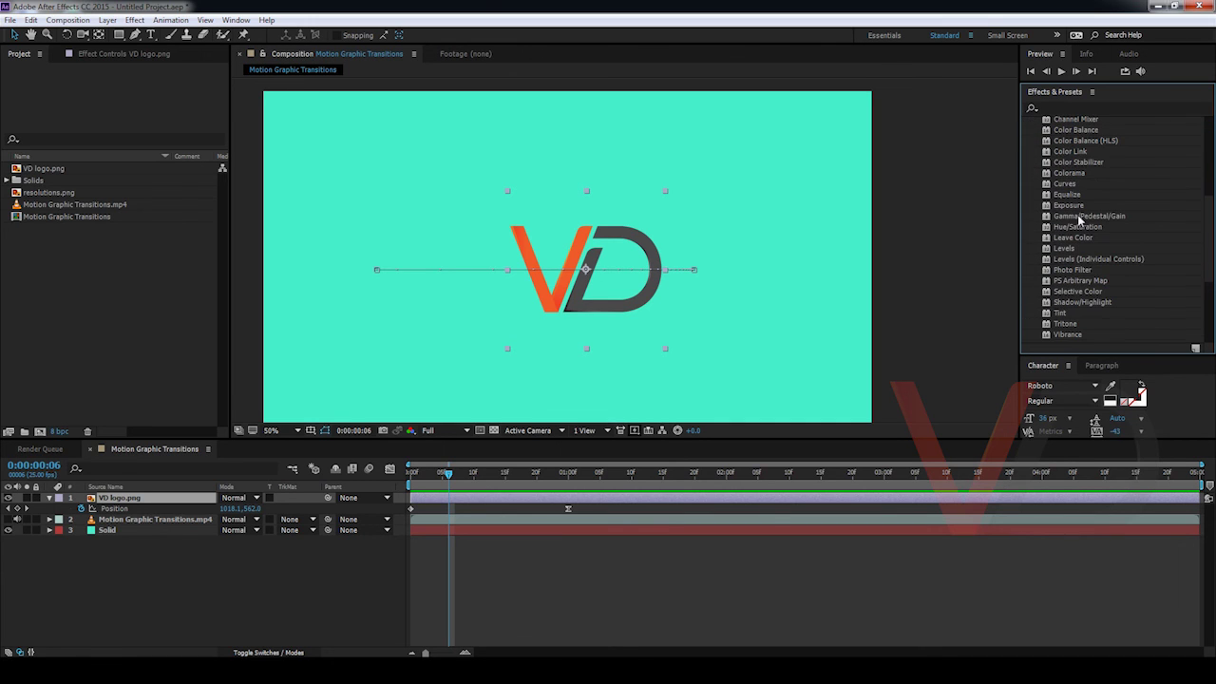
{"action": "left_click", "coordinate": [1077, 217]}
{"action": "left_click", "coordinate": [1065, 205]}
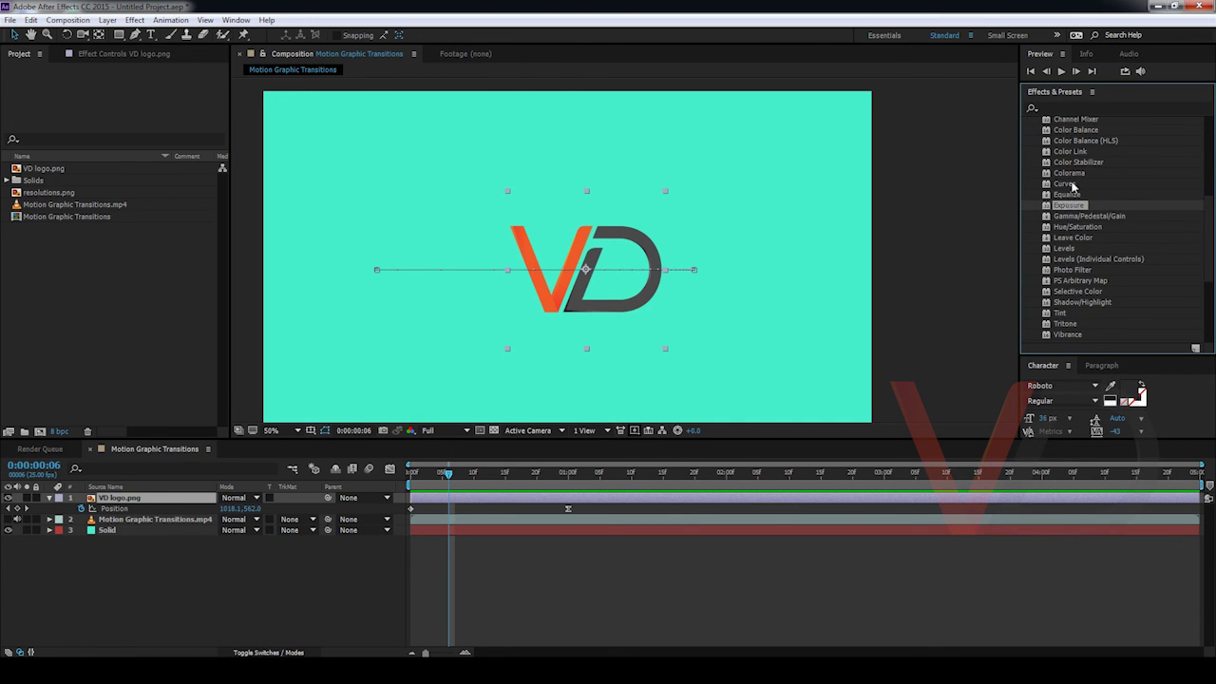
{"action": "left_click", "coordinate": [1073, 184]}
{"action": "left_click", "coordinate": [1069, 250]}
Step: Apply the Hue/Saturation effect to the VD logo.png layer
{"action": "left_click", "coordinate": [1071, 227]}
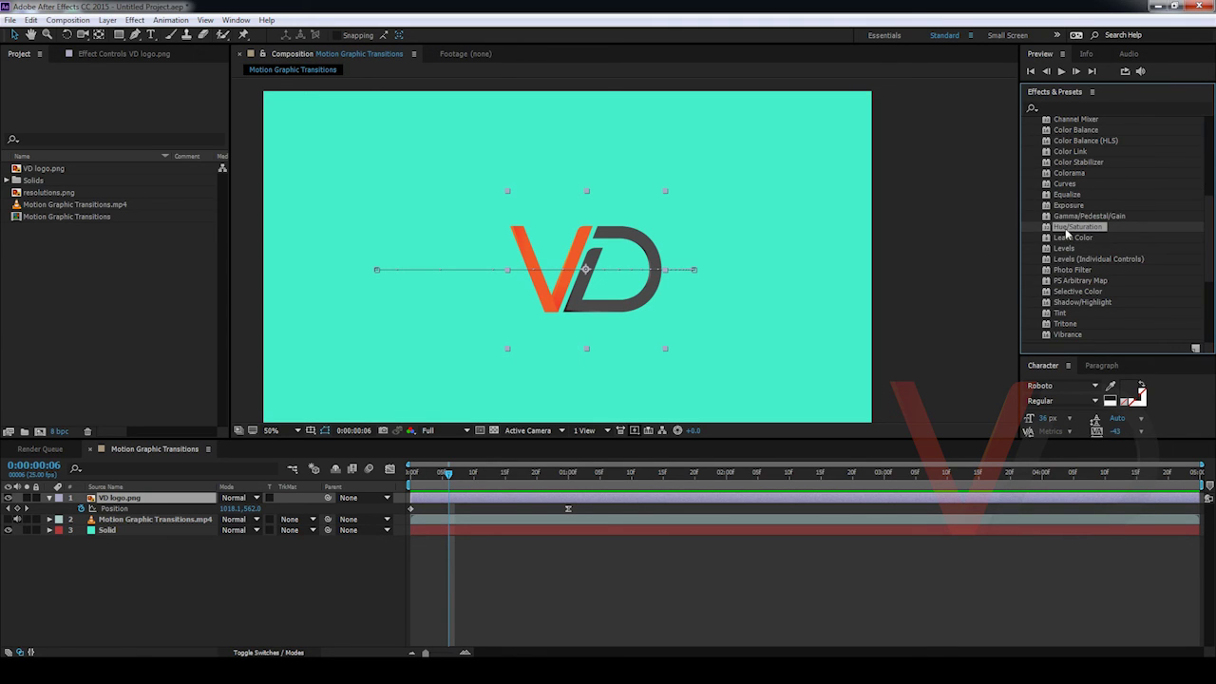
{"action": "left_click_drag", "start_coordinate": [1066, 230], "coordinate": [526, 289]}
{"action": "left_click_drag", "start_coordinate": [785, 208], "coordinate": [832, 123]}
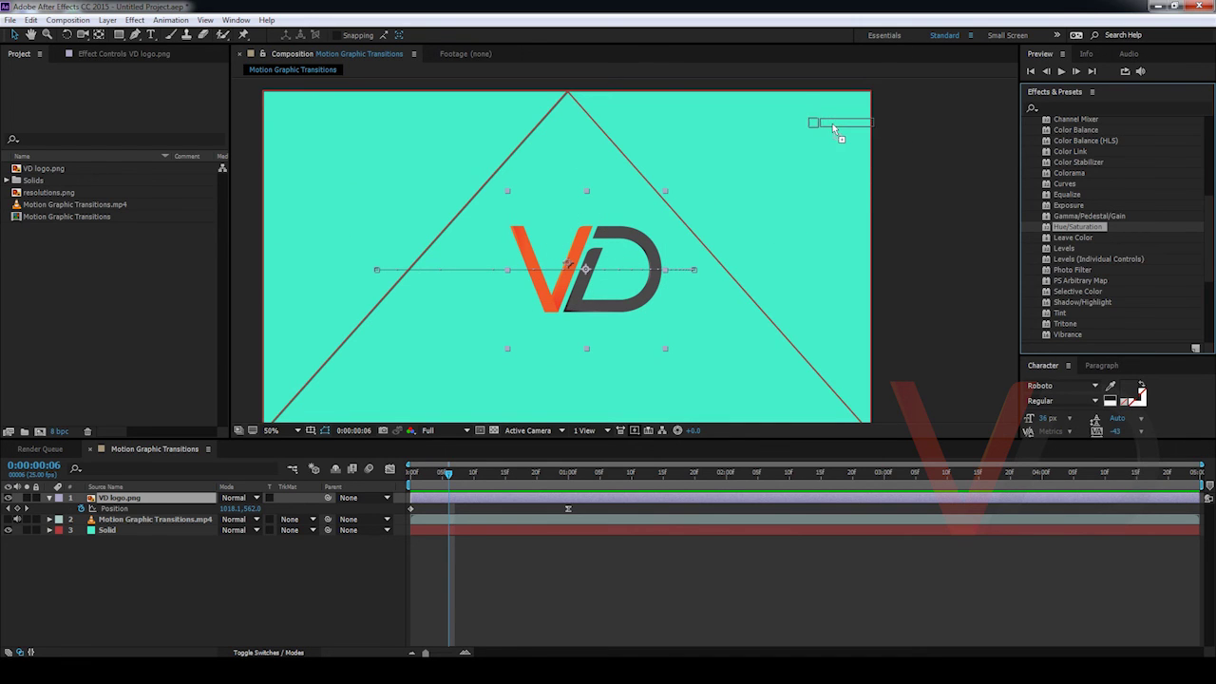
{"action": "left_click_drag", "start_coordinate": [834, 187], "coordinate": [124, 498]}
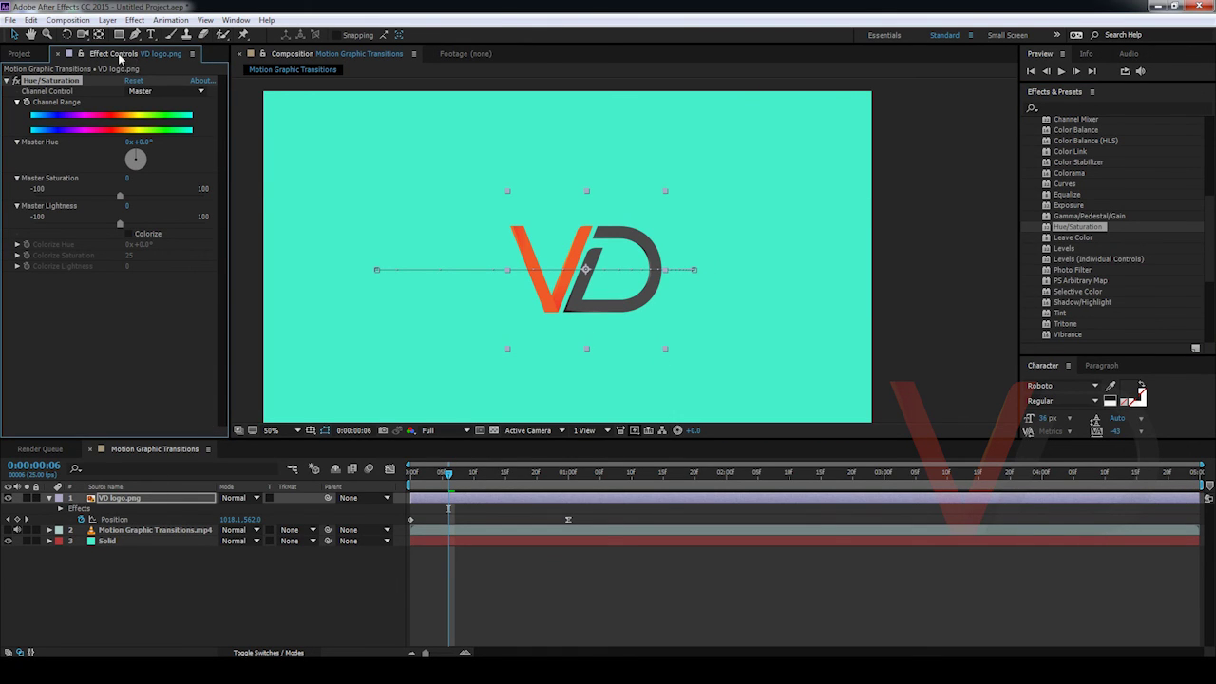
Step: Compare the Project and Effect Controls panels and check where Effect Controls is listed among the available panels
{"action": "left_click", "coordinate": [17, 55]}
{"action": "left_click", "coordinate": [108, 57]}
{"action": "left_click", "coordinate": [231, 20]}
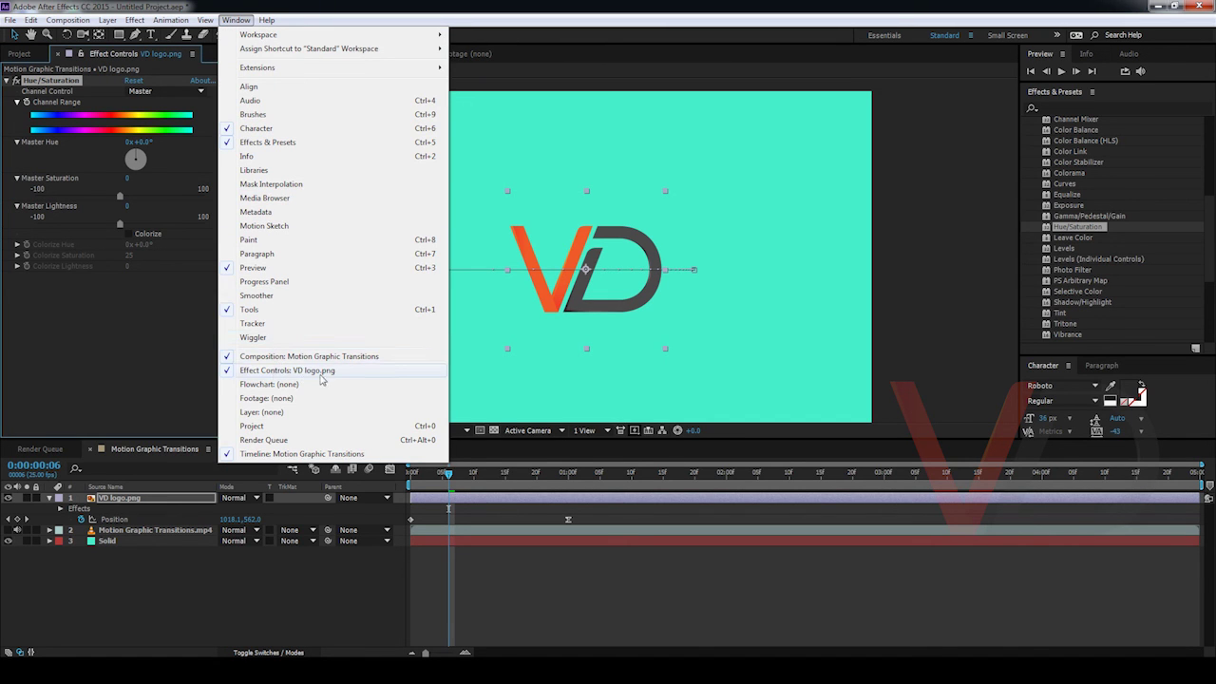
{"action": "left_click", "coordinate": [92, 342]}
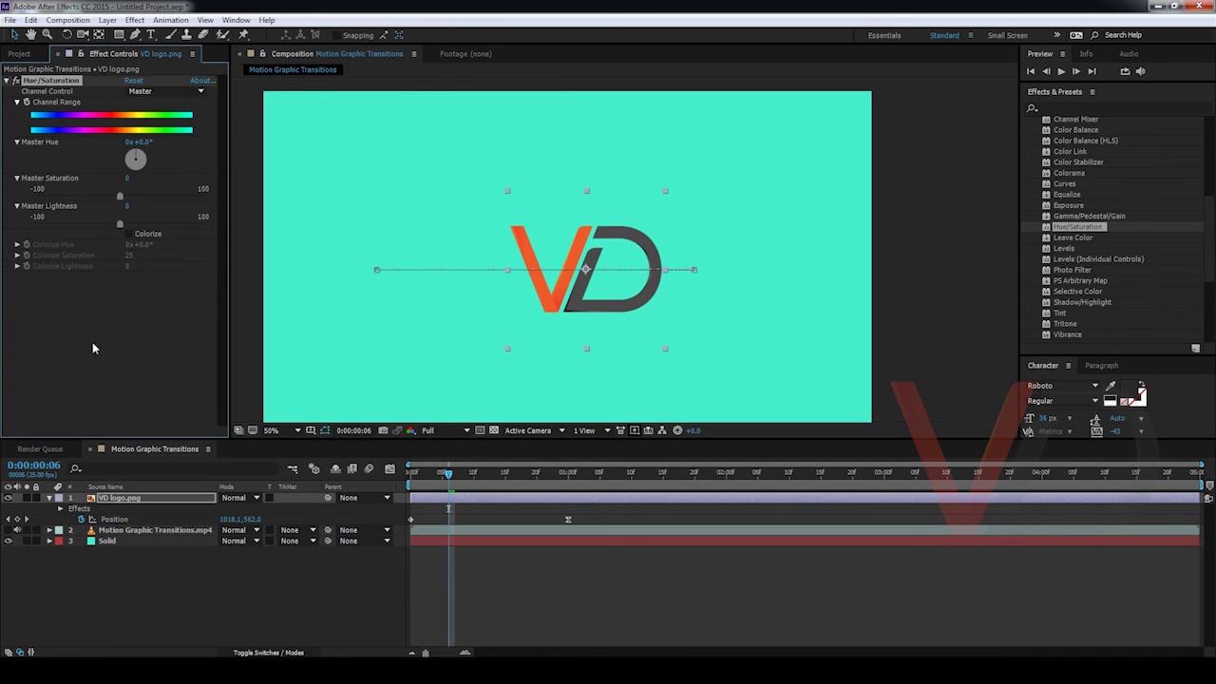
{"action": "left_click", "coordinate": [92, 342]}
Step: Compare the Effect Controls of the VD logo.png and Motion Graphic Transitions.mp4 layers, ending with the logo layer selected
{"action": "left_click", "coordinate": [76, 85]}
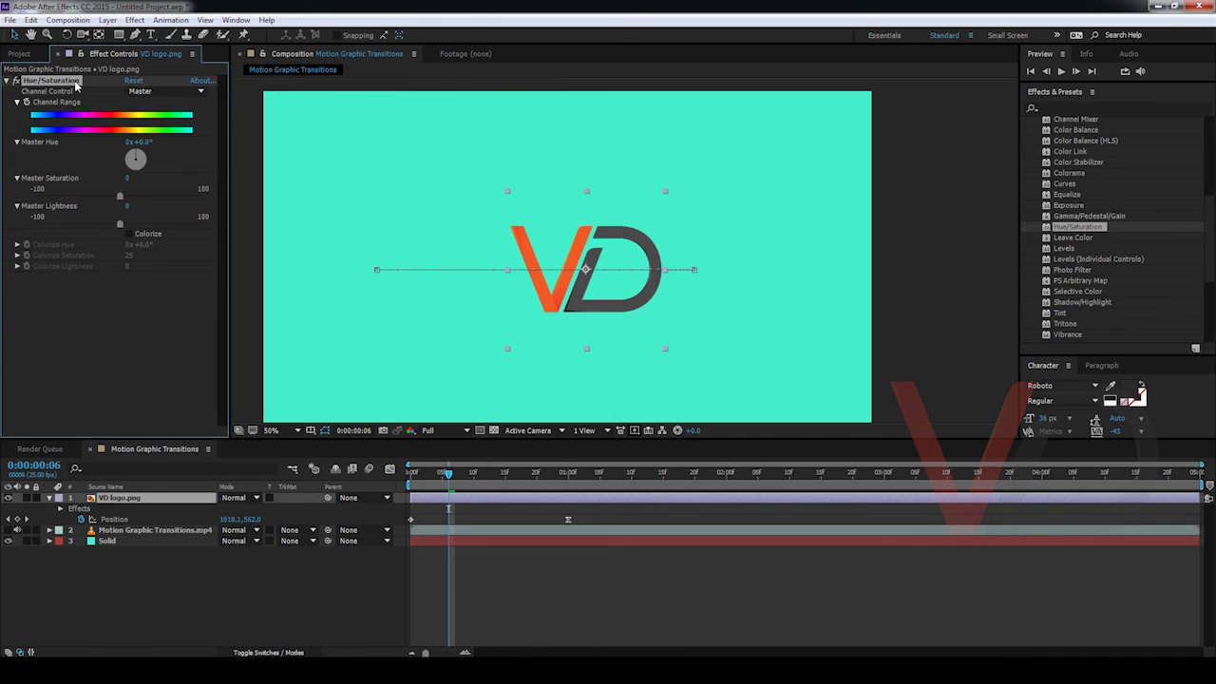
{"action": "left_click", "coordinate": [121, 502]}
{"action": "left_click", "coordinate": [150, 530]}
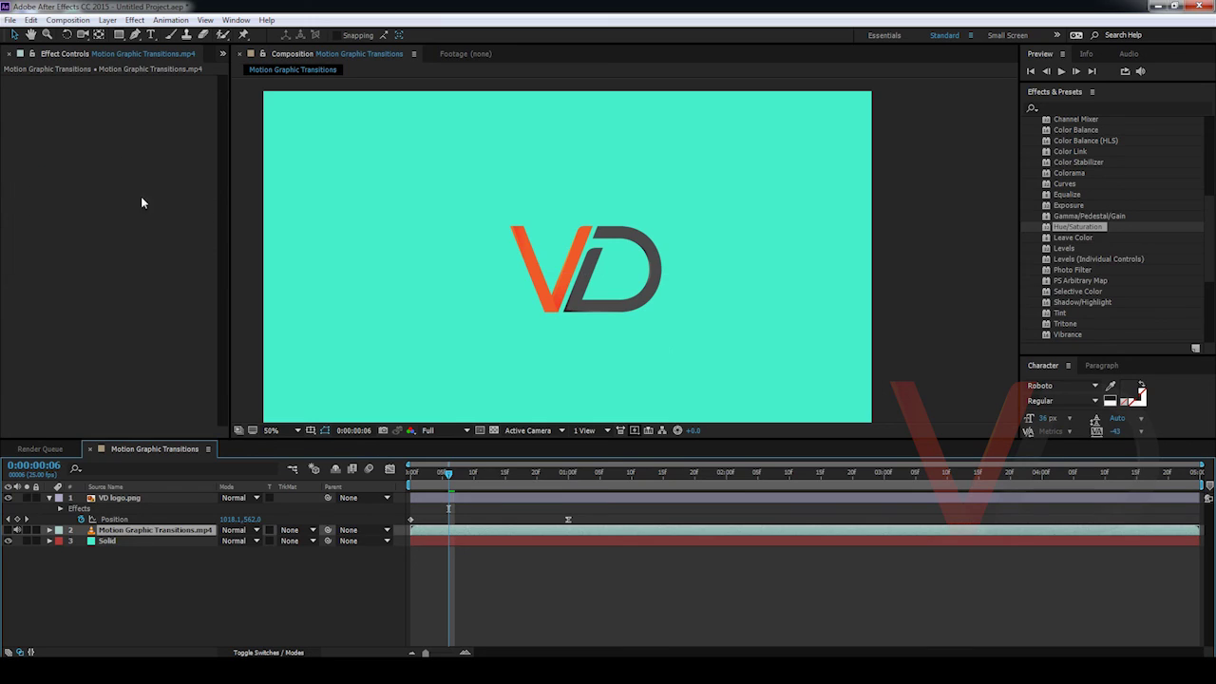
{"action": "left_click", "coordinate": [122, 499]}
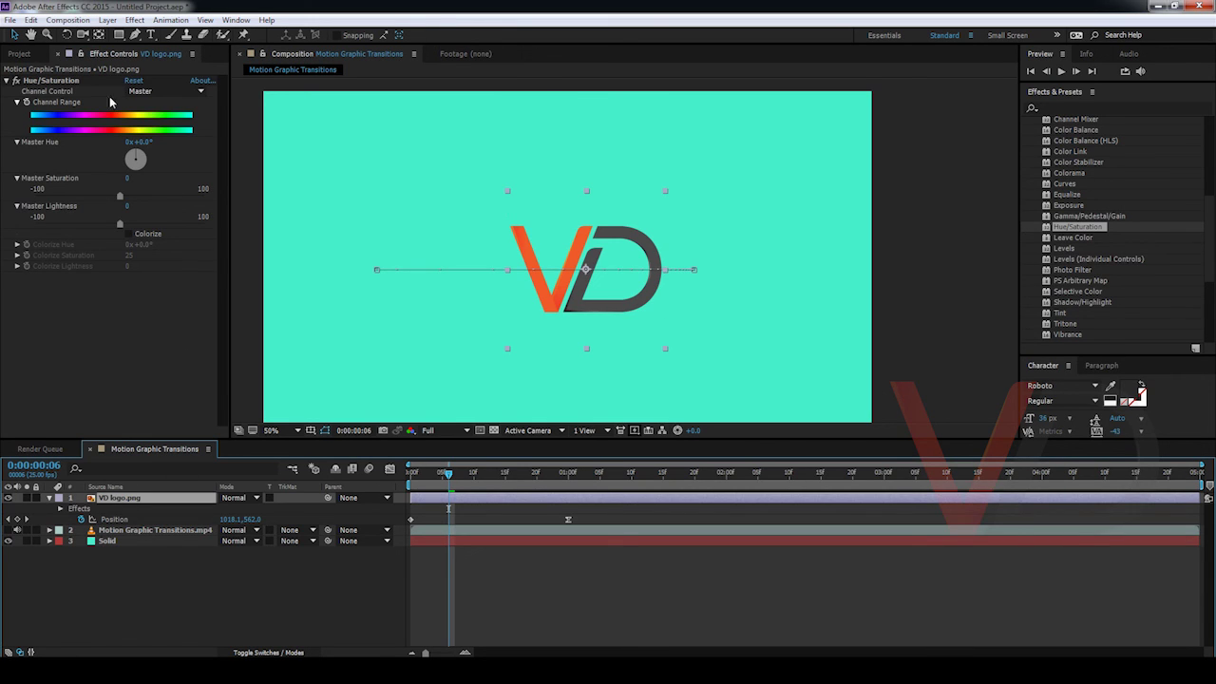
Step: Set the logo's Master Hue to -62° and toggle the Hue/Saturation effect off and on to compare the colours
{"action": "left_click_drag", "start_coordinate": [150, 140], "coordinate": [106, 142]}
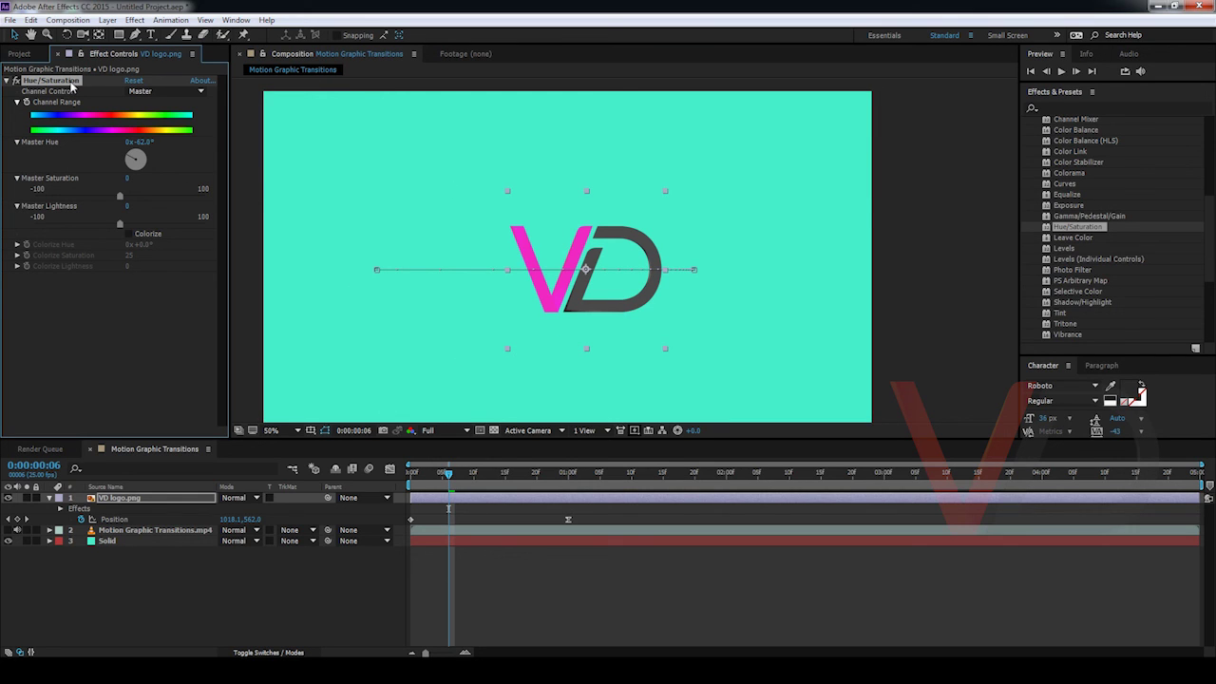
{"action": "left_click", "coordinate": [16, 82]}
{"action": "left_click", "coordinate": [16, 81]}
{"action": "left_click", "coordinate": [16, 82]}
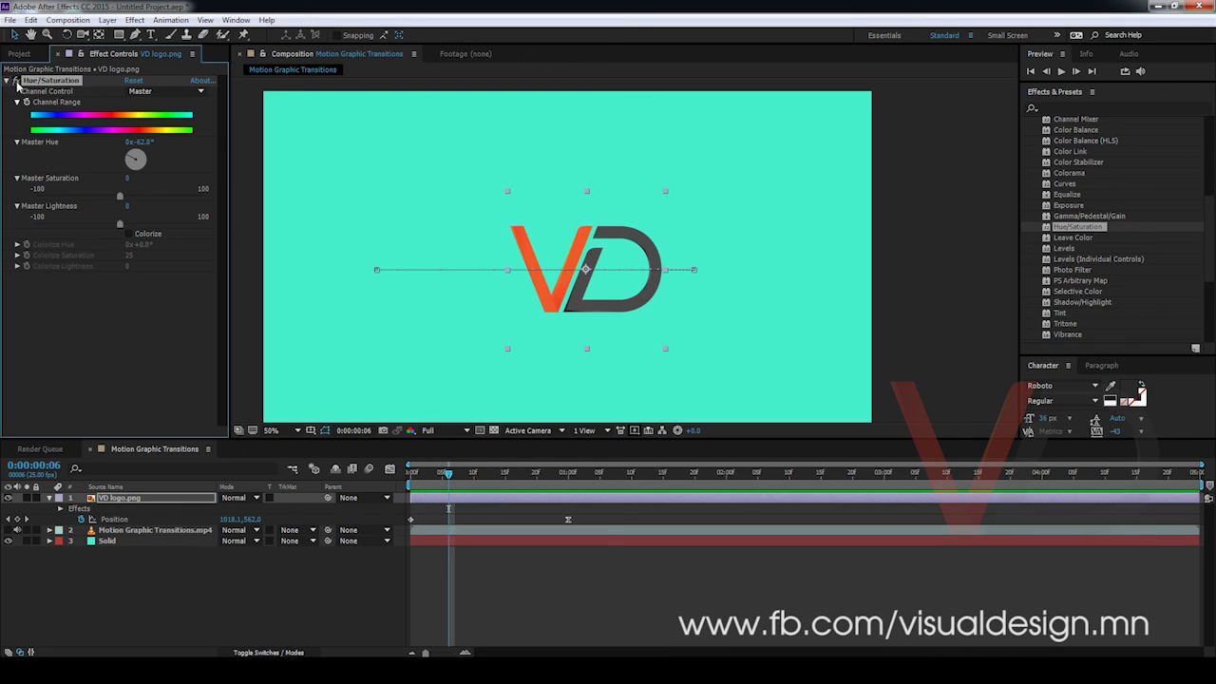
{"action": "left_click", "coordinate": [16, 82]}
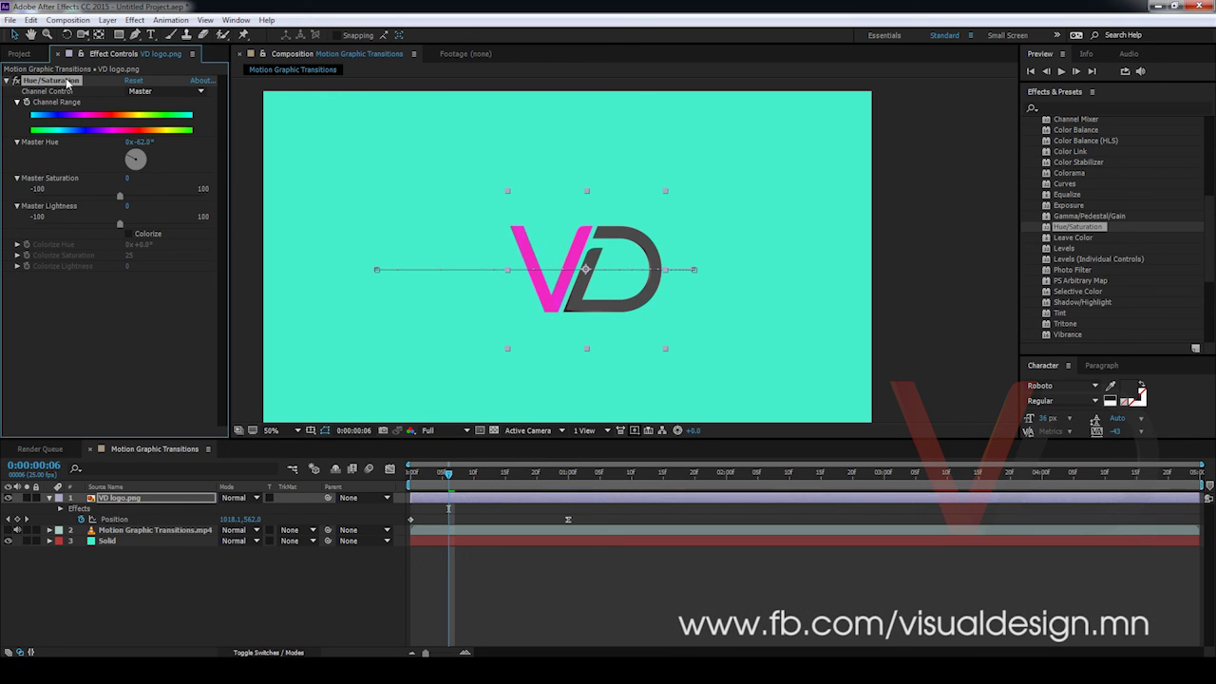
Step: Reset the Hue/Saturation effect on the VD logo.png layer and delete it from the layer
{"action": "left_click", "coordinate": [138, 82]}
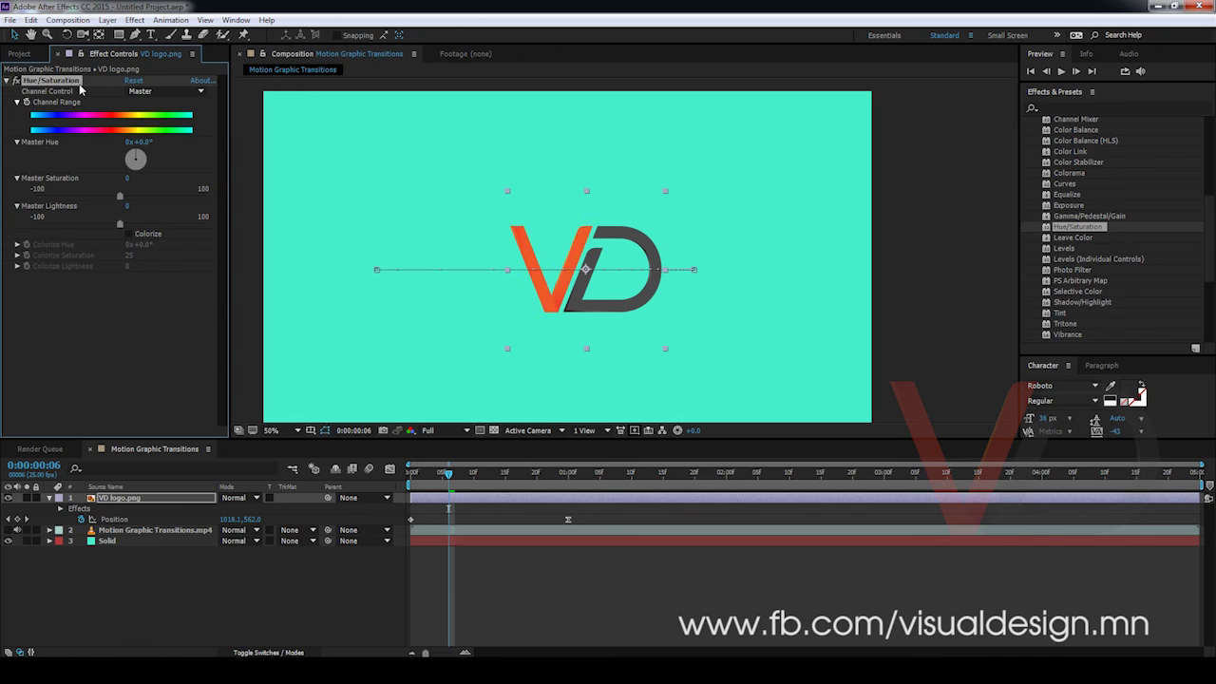
{"action": "key", "text": "Delete"}
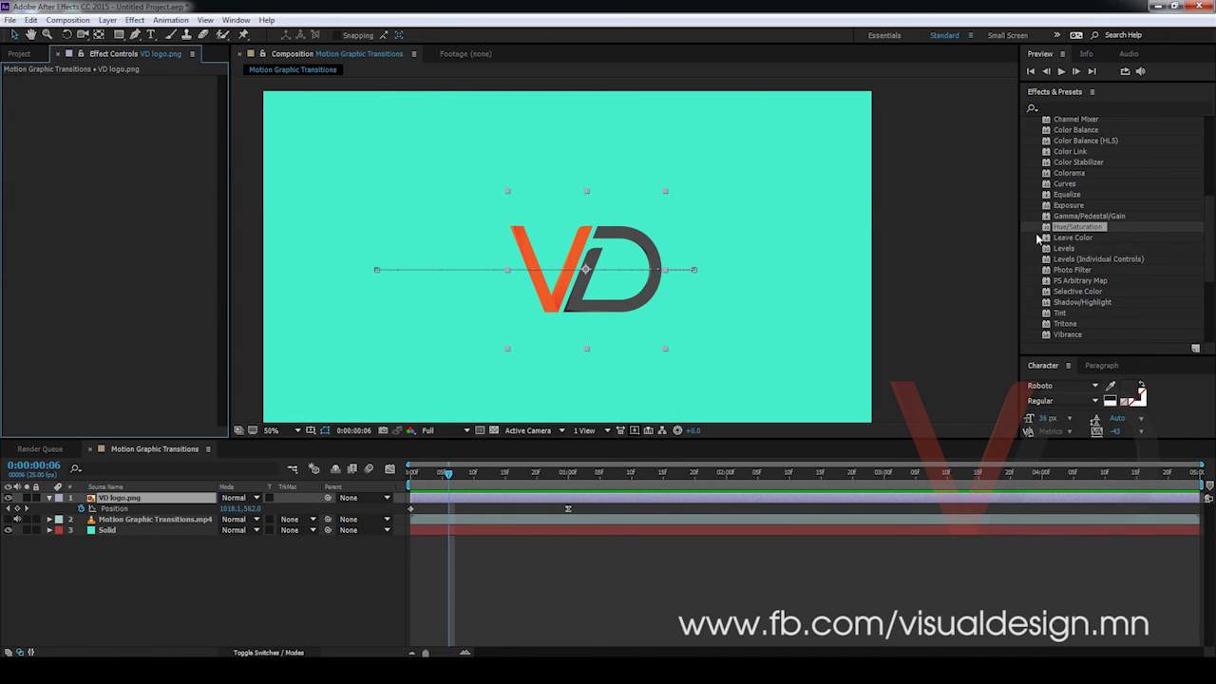
Step: Apply the Curves effect to the VD logo.png layer and shape an S-curve with lowered shadows and raised highlights
{"action": "left_click_drag", "start_coordinate": [1064, 184], "coordinate": [471, 401]}
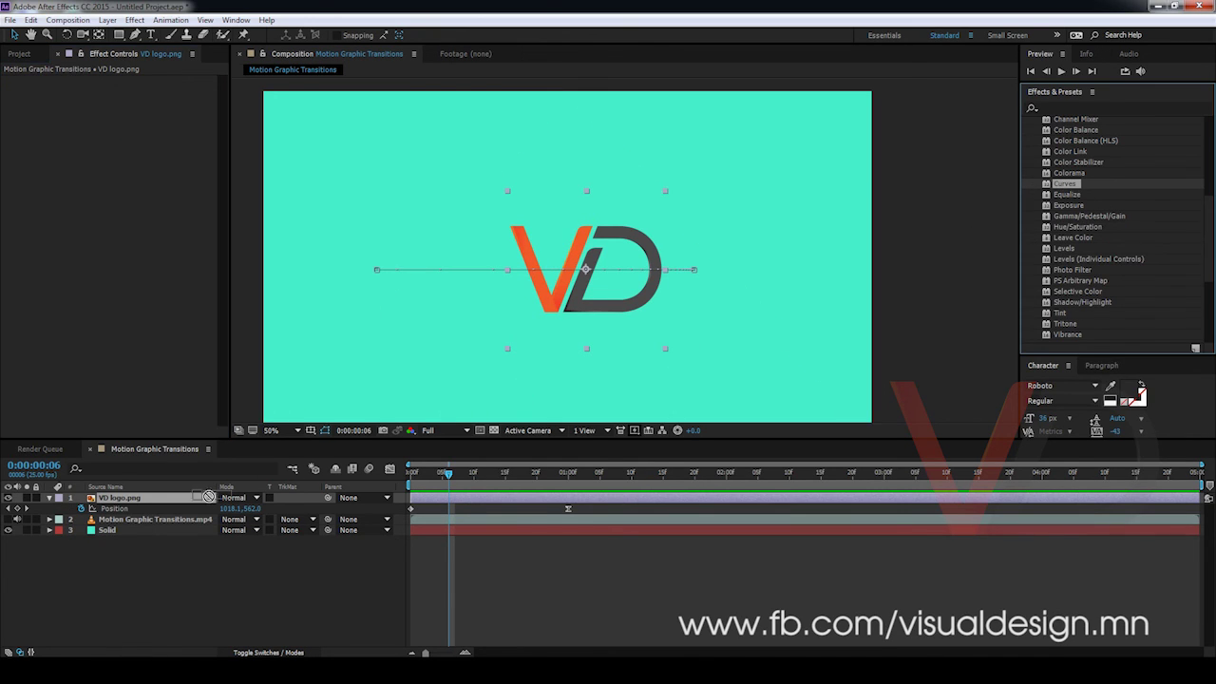
{"action": "left_click_drag", "start_coordinate": [130, 197], "coordinate": [91, 240]}
{"action": "left_click", "coordinate": [150, 156]}
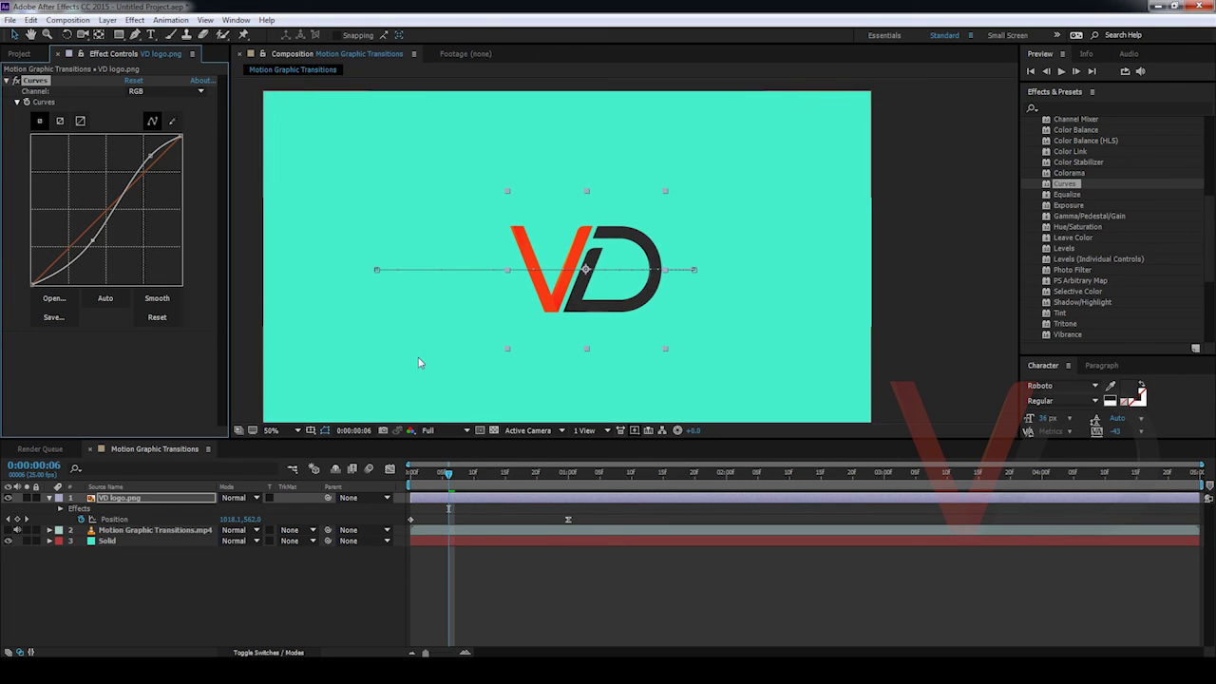